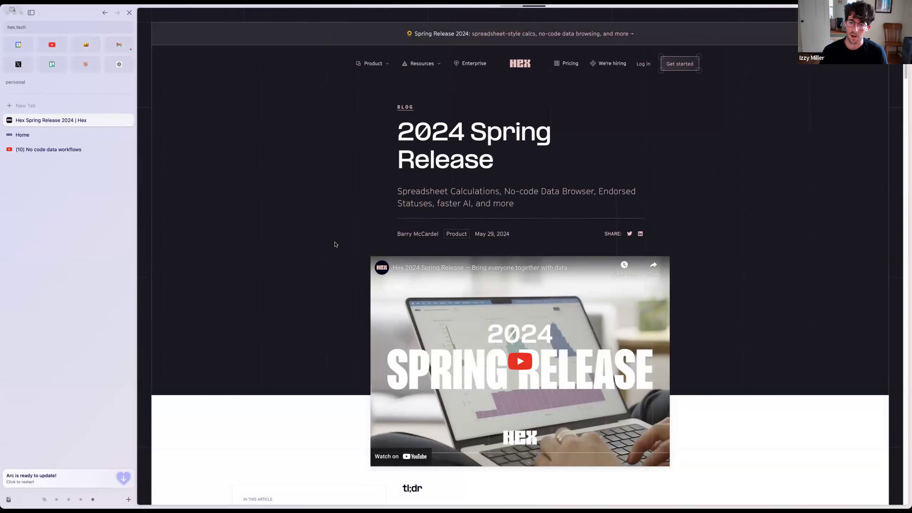
# Read through the 2024 Spring Release blog post, from the introduction to the Magic AI tools section, and return to its beginning
pyautogui.scroll(-3, 372, 311)
pyautogui.scroll(-8, 373, 310)
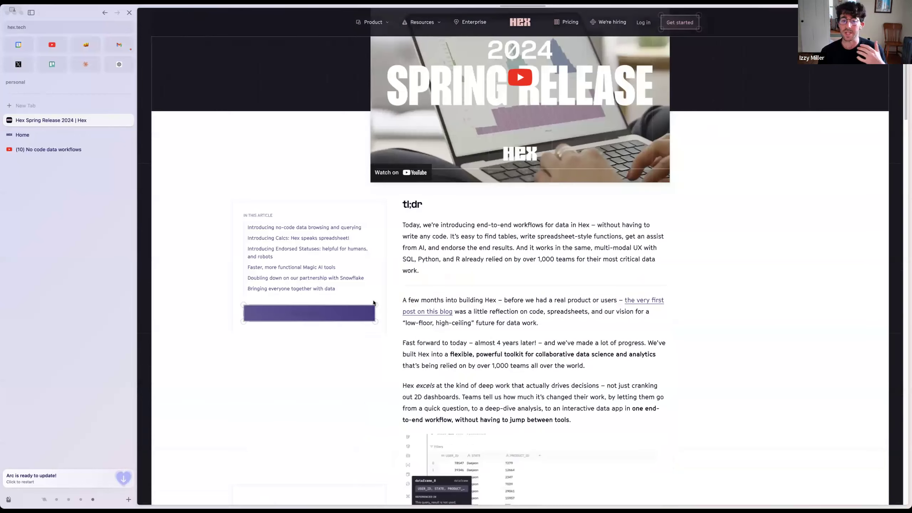
pyautogui.scroll(-5, 373, 300)
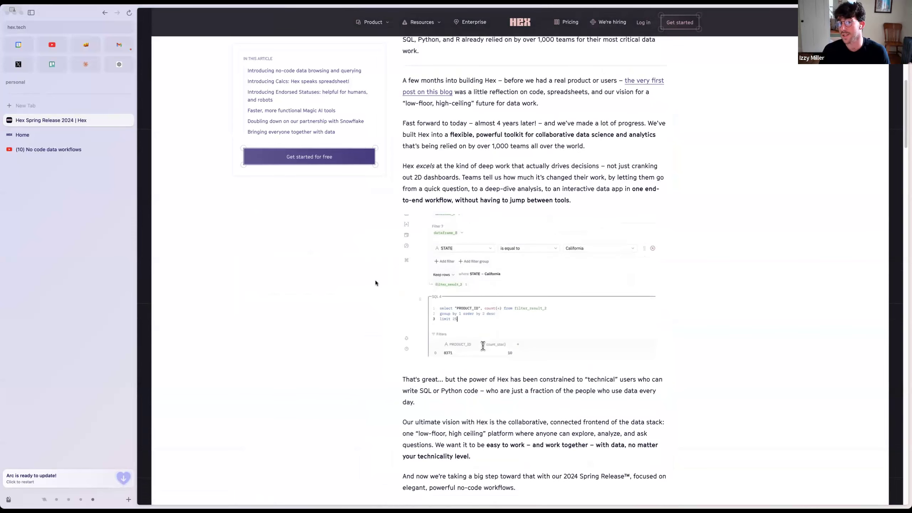
pyautogui.scroll(-8, 375, 280)
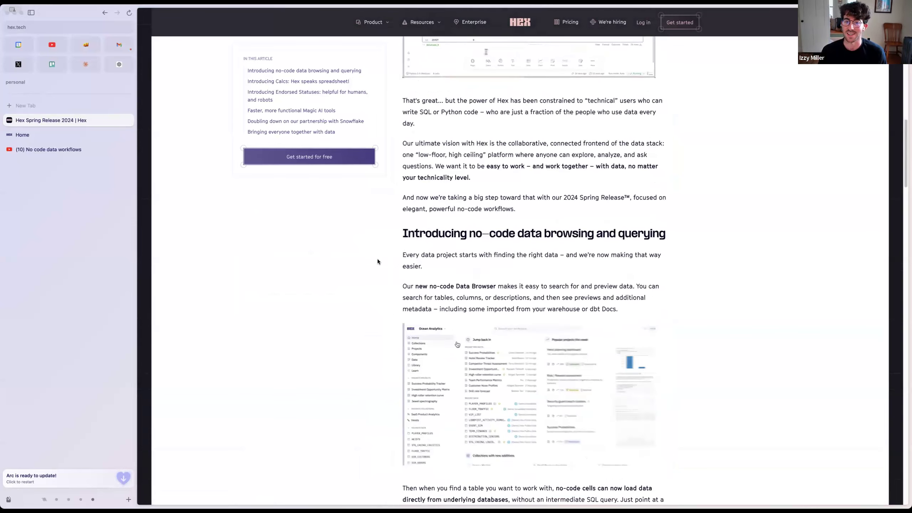
pyautogui.scroll(2, 377, 262)
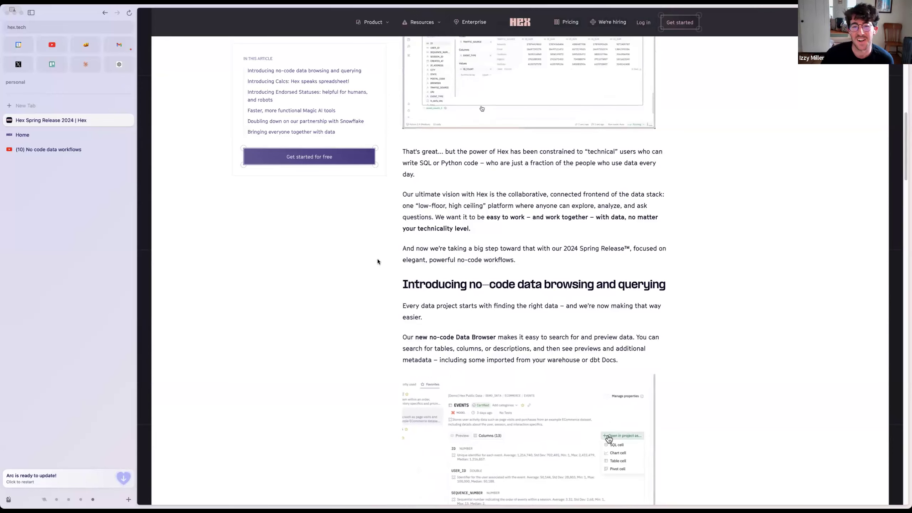
pyautogui.scroll(-10, 377, 261)
pyautogui.scroll(-15, 383, 260)
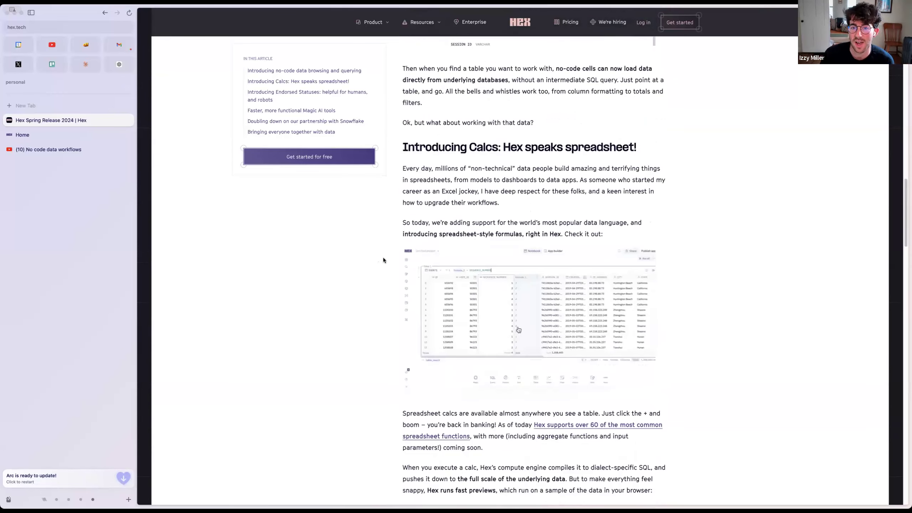
pyautogui.scroll(-10, 386, 234)
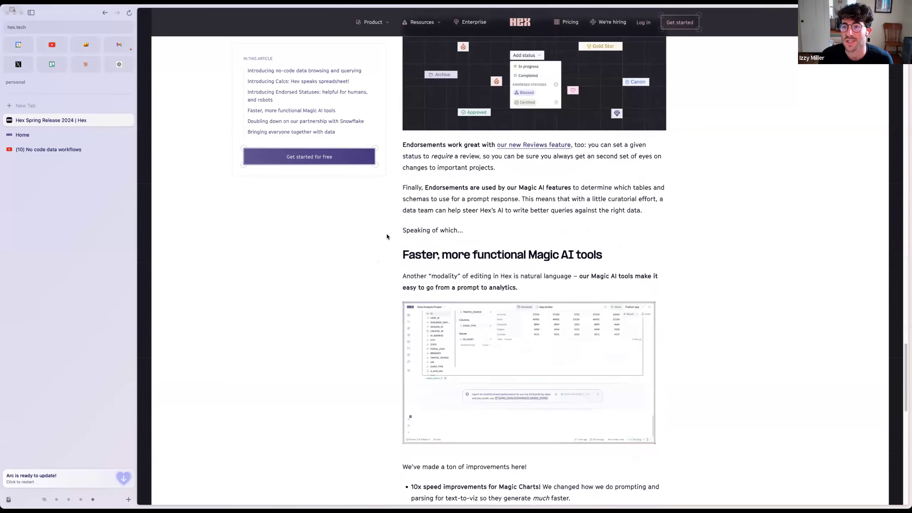
pyautogui.scroll(20, 386, 234)
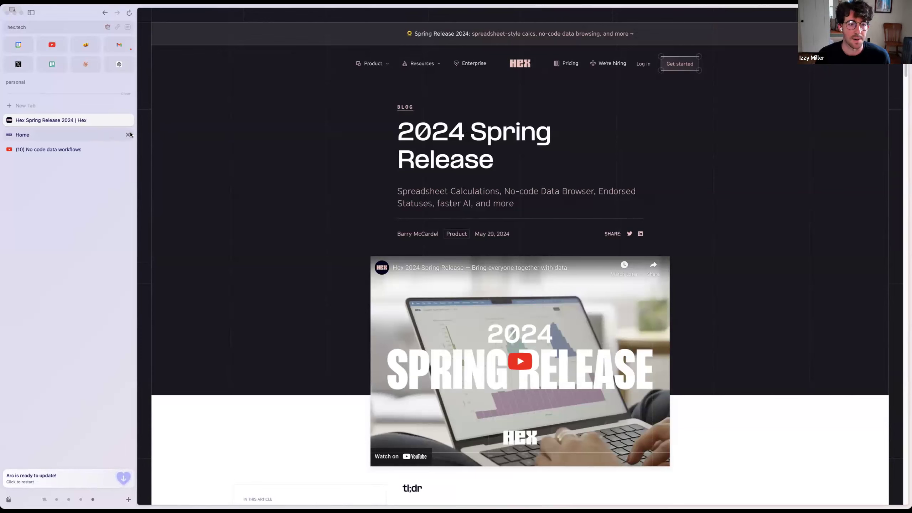
# Switch to the Hex workspace Home page, enlarge the page and hide the browser sidebar
pyautogui.click(102, 136)
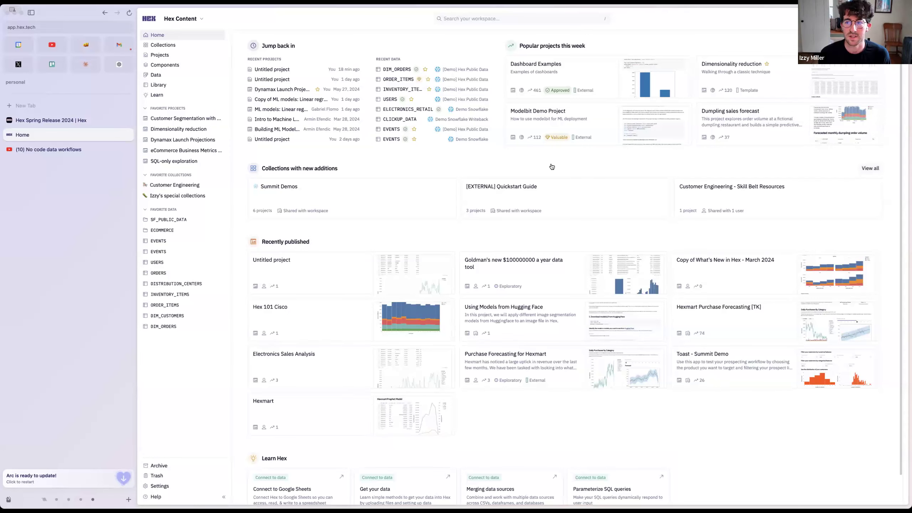
pyautogui.press('super+plus')
pyautogui.press('super+plus')
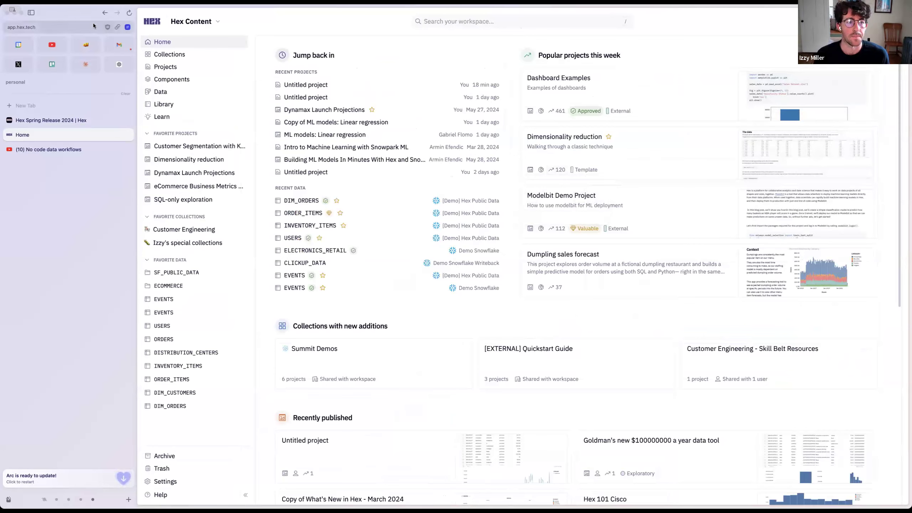
pyautogui.click(31, 12)
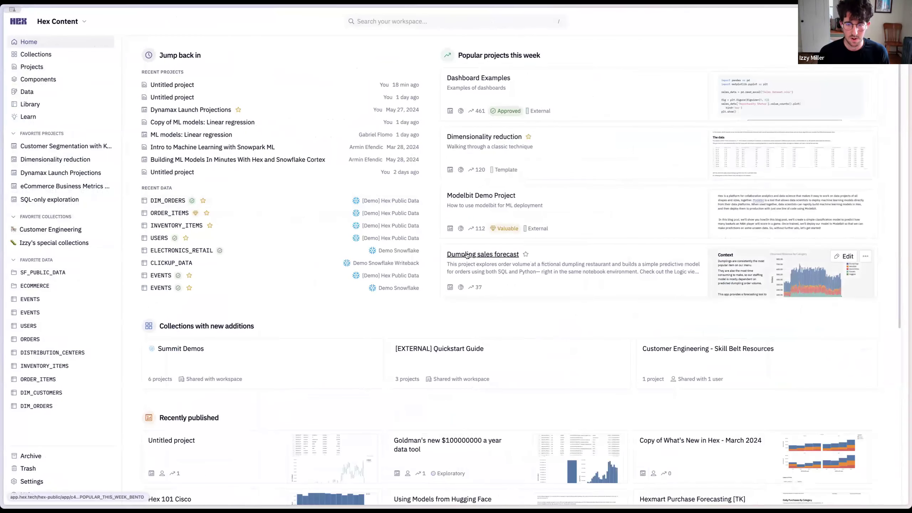
pyautogui.press('super+plus')
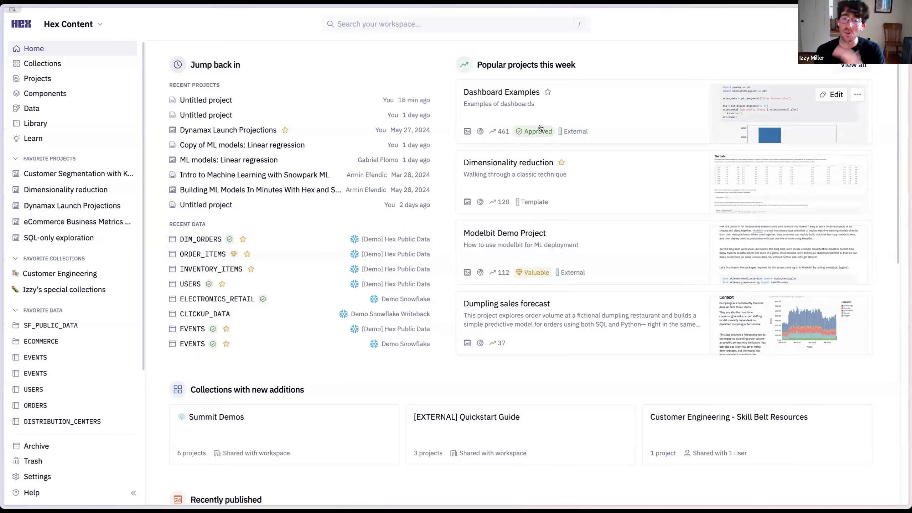
# Open the workspace's Organization settings and bring up the list of project statuses
pyautogui.click(50, 483)
pyautogui.click(93, 181)
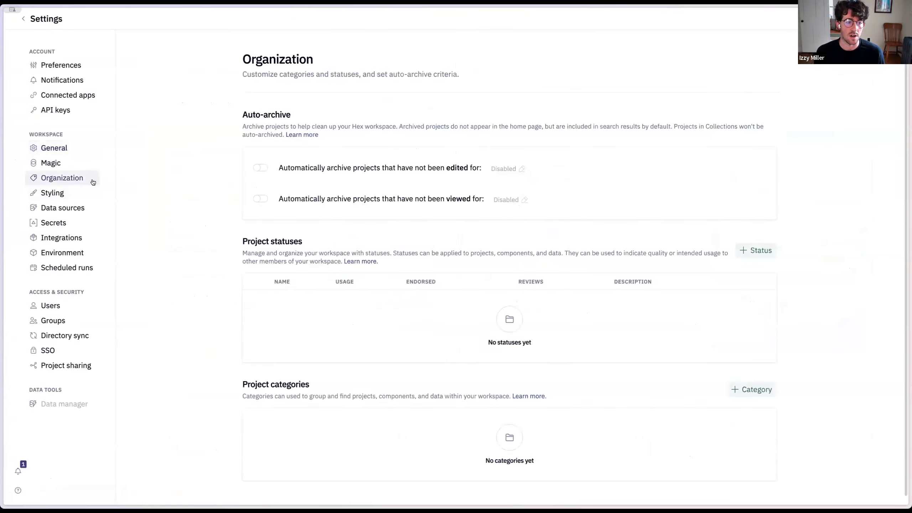
pyautogui.scroll(-4, 336, 300)
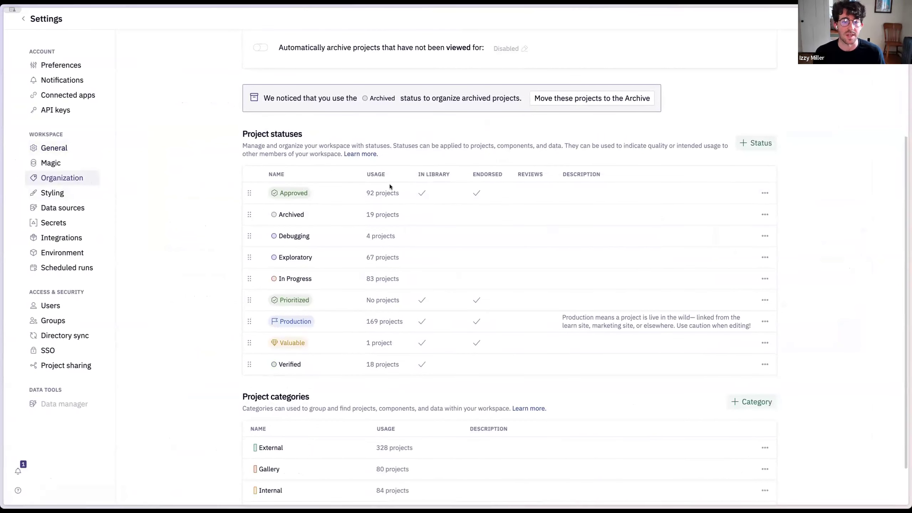
# Open the Approved status for editing, try out enforced reviews, and close it without saving
pyautogui.click(766, 194)
pyautogui.click(755, 210)
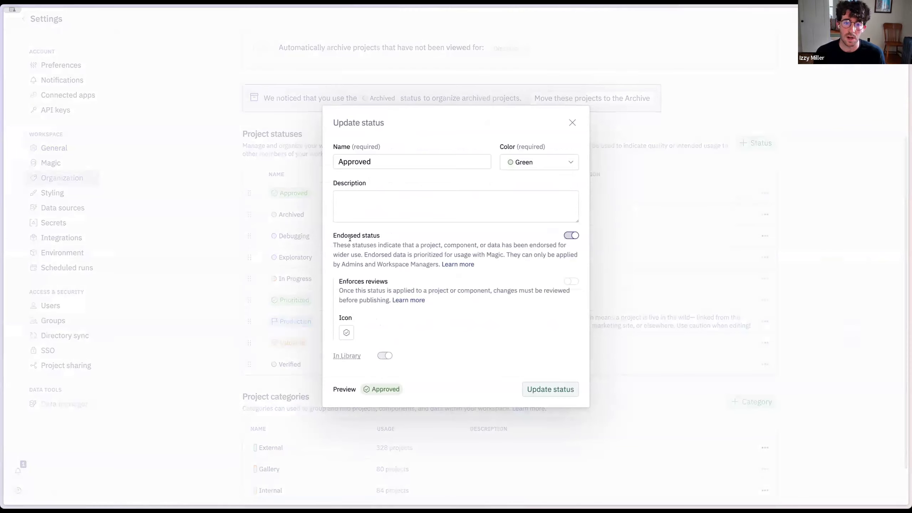
pyautogui.moveTo(335, 234); pyautogui.dragTo(357, 235)
pyautogui.click(420, 247)
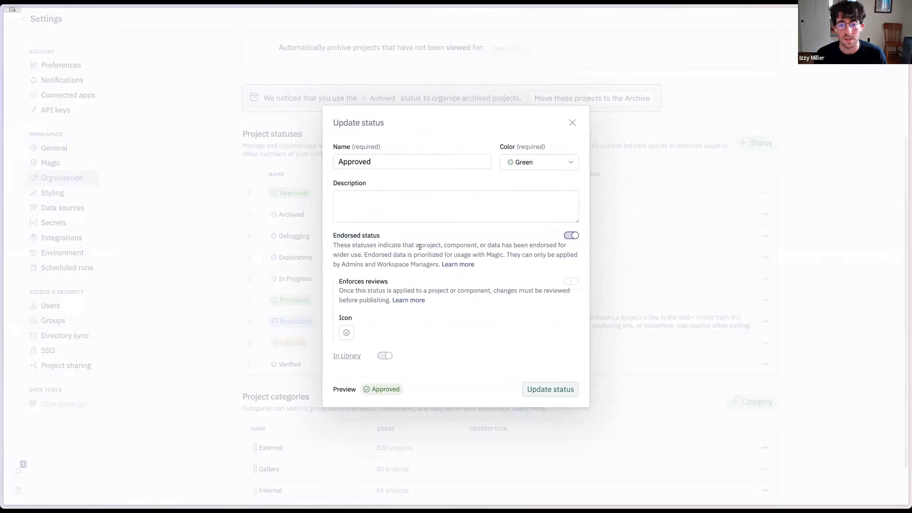
pyautogui.click(572, 282)
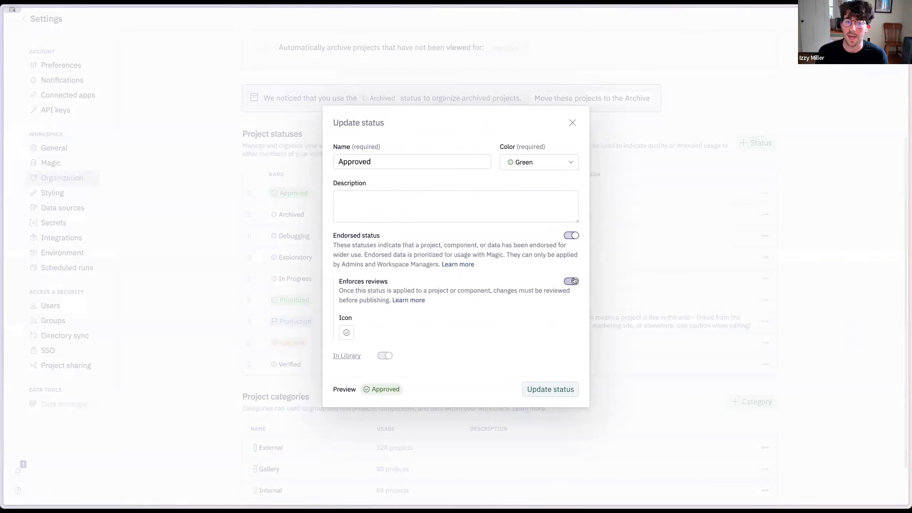
pyautogui.click(573, 282)
pyautogui.click(572, 122)
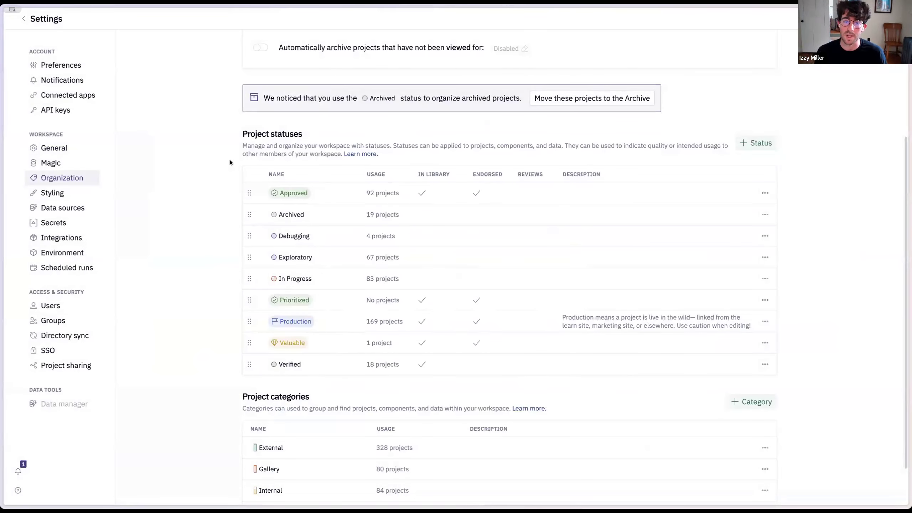
# Return to the workspace home page, look at the workspace search and close it
pyautogui.moveTo(3, 137)
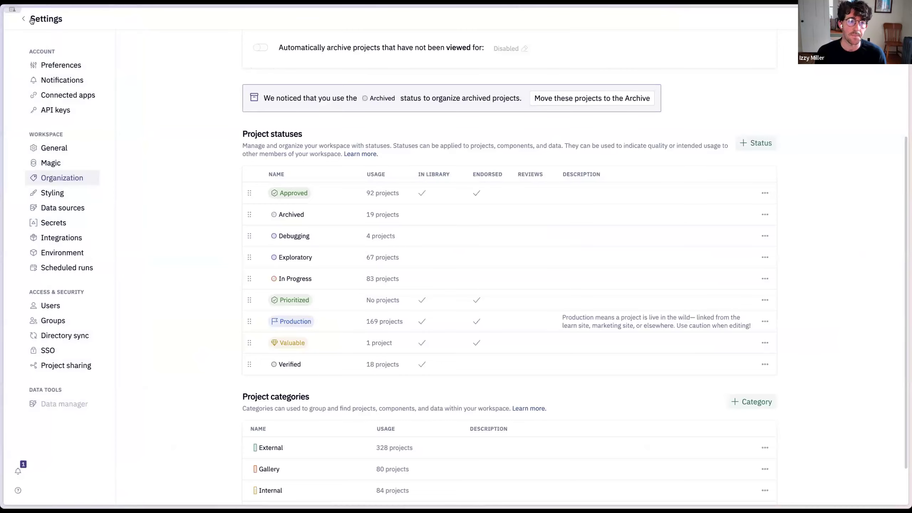
pyautogui.click(31, 20)
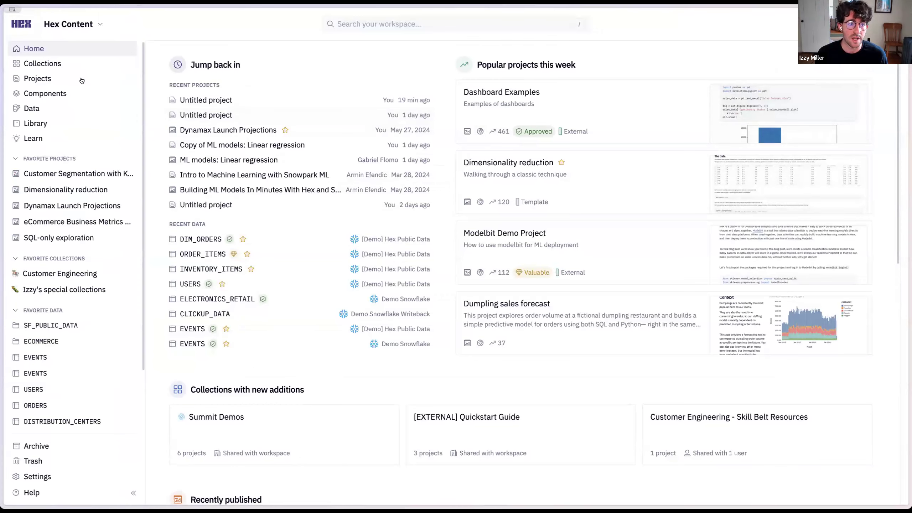
pyautogui.click(366, 22)
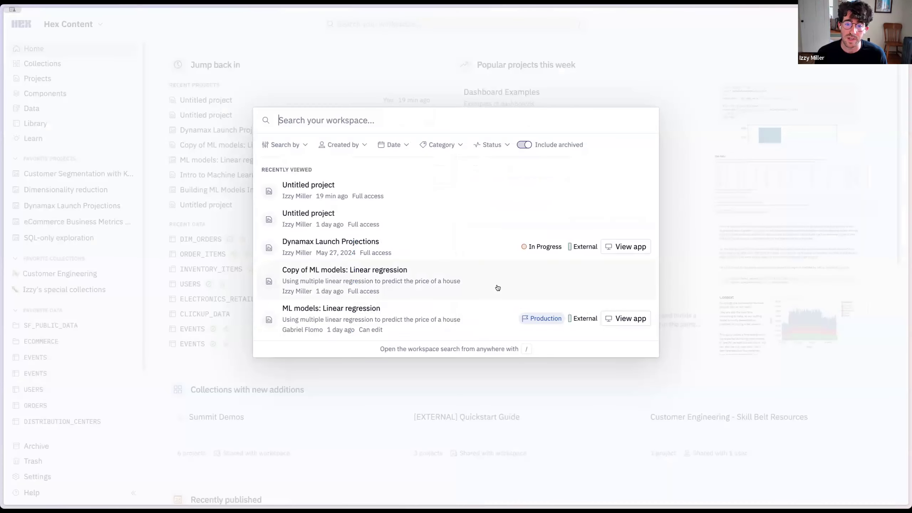
pyautogui.press('Escape')
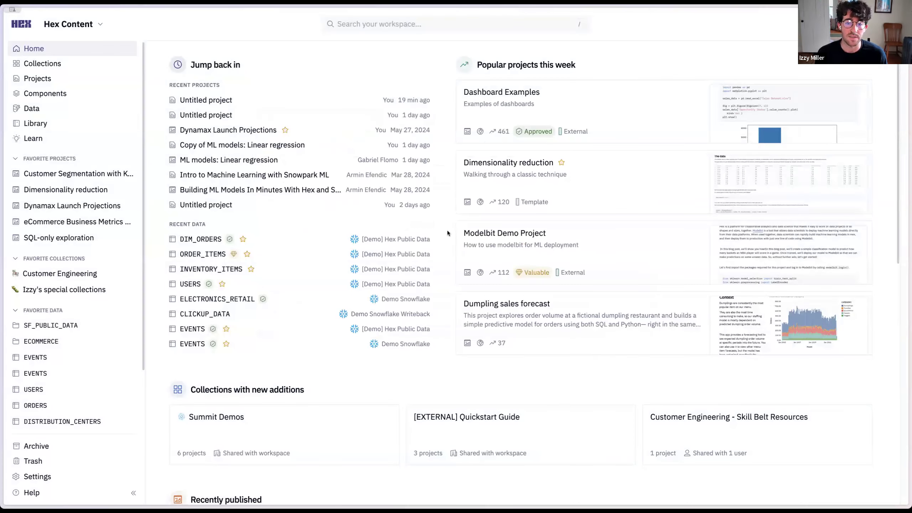
# Show all recently used data in the data browser from the home page's recent data list
pyautogui.click(423, 228)
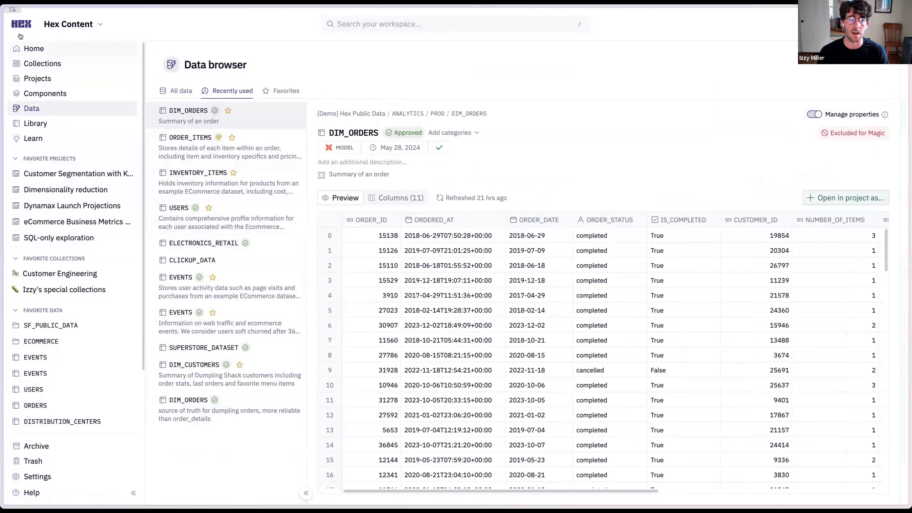
pyautogui.click(33, 52)
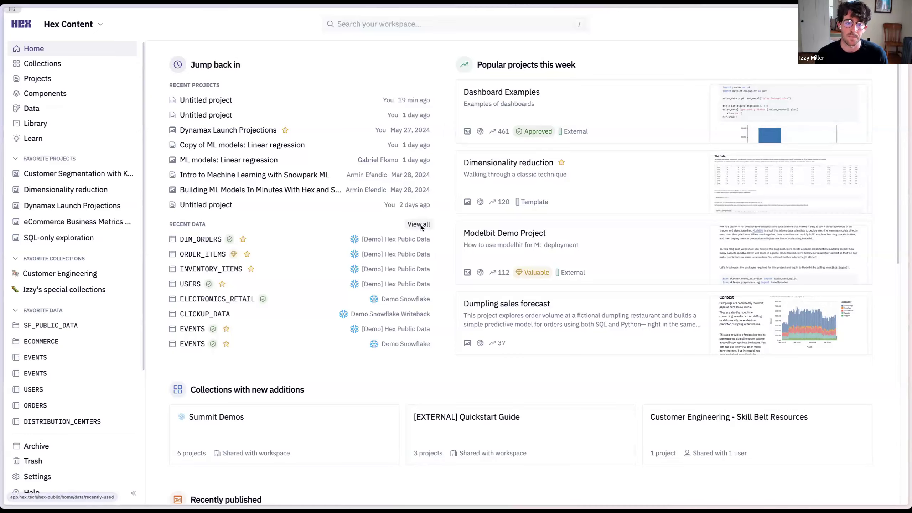
pyautogui.click(419, 225)
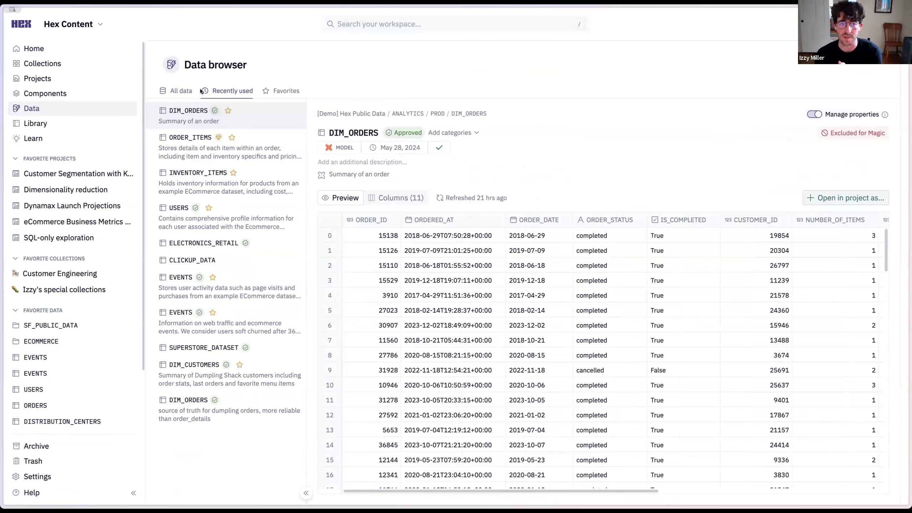
# Browse all data to the [Demo] Hex Public Data connection and open the PROD schema of the ANALYTICS database
pyautogui.click(187, 92)
pyautogui.scroll(-10, 225, 251)
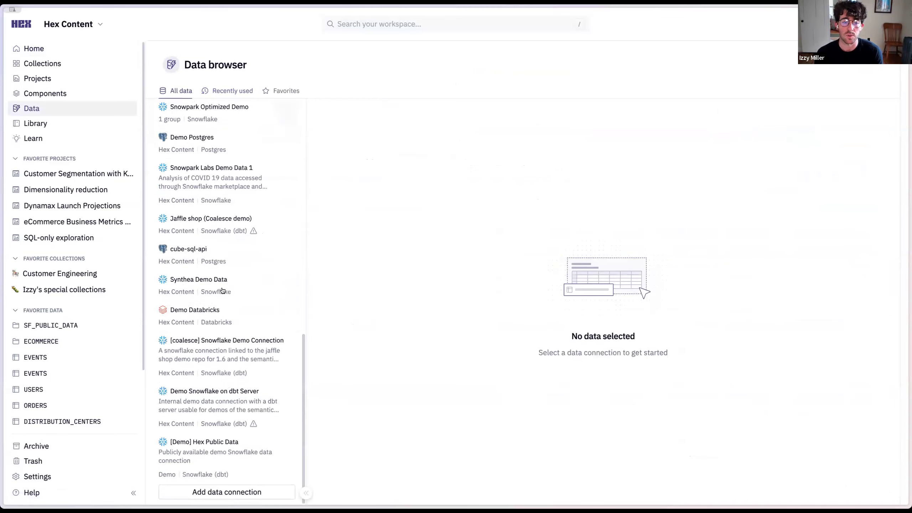
pyautogui.click(240, 444)
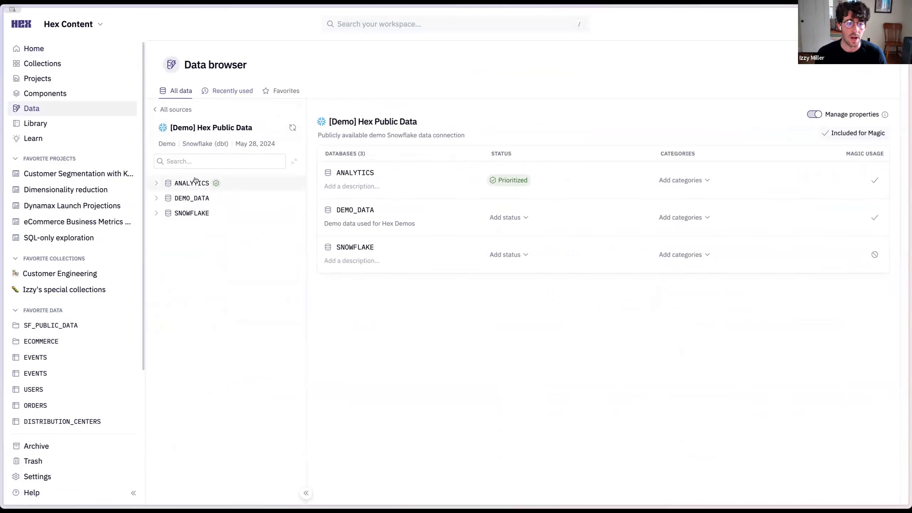
pyautogui.click(193, 183)
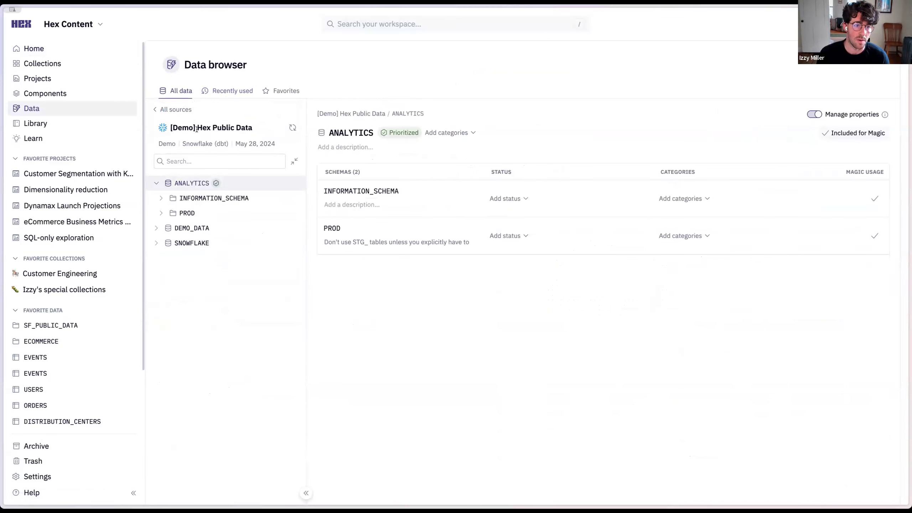
pyautogui.click(187, 214)
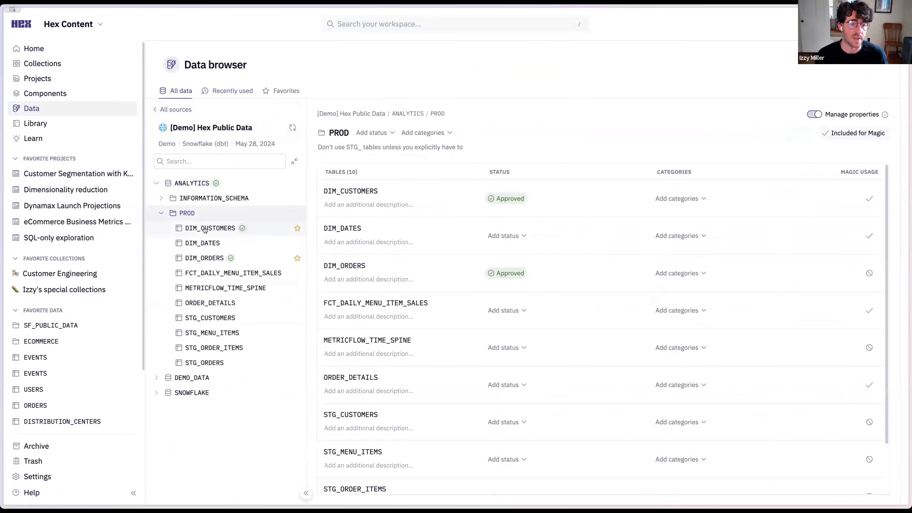
# Open the DIM_CUSTOMERS table and examine its test results and the rows and columns of its data preview
pyautogui.click(237, 229)
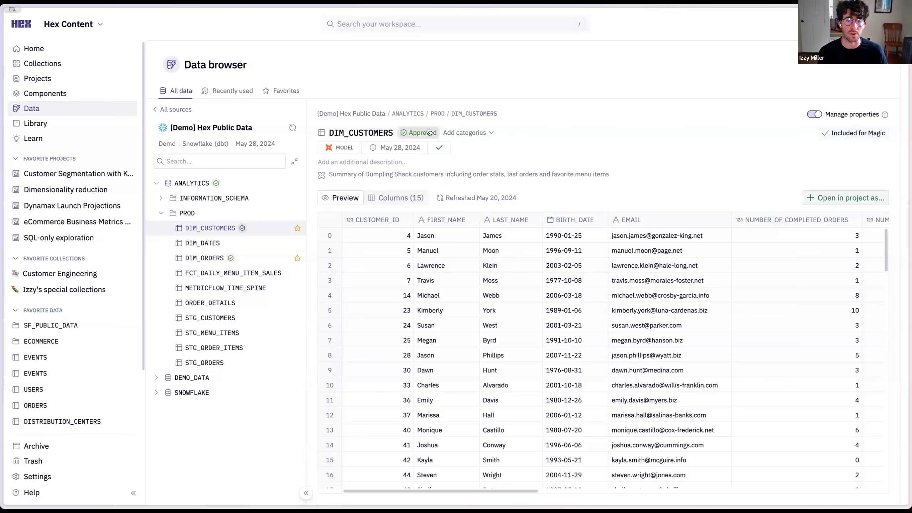
pyautogui.moveTo(439, 147)
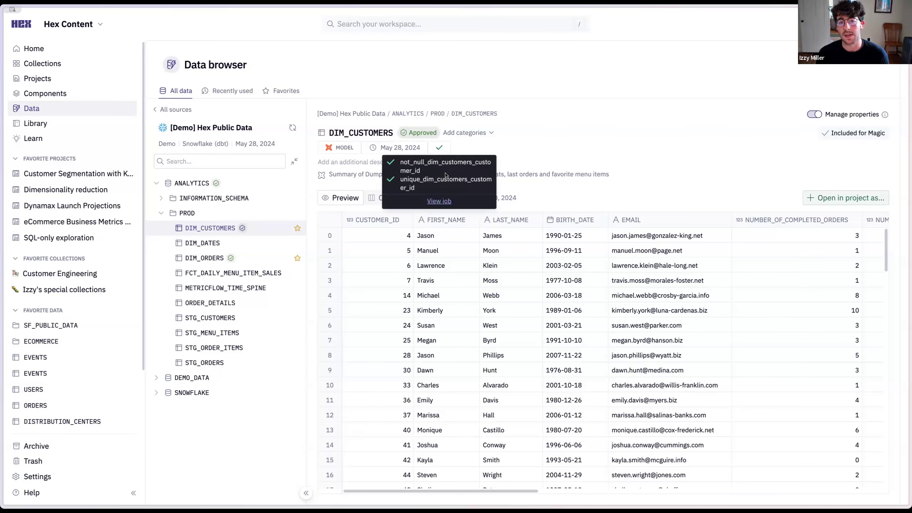
pyautogui.scroll(-13, 516, 390)
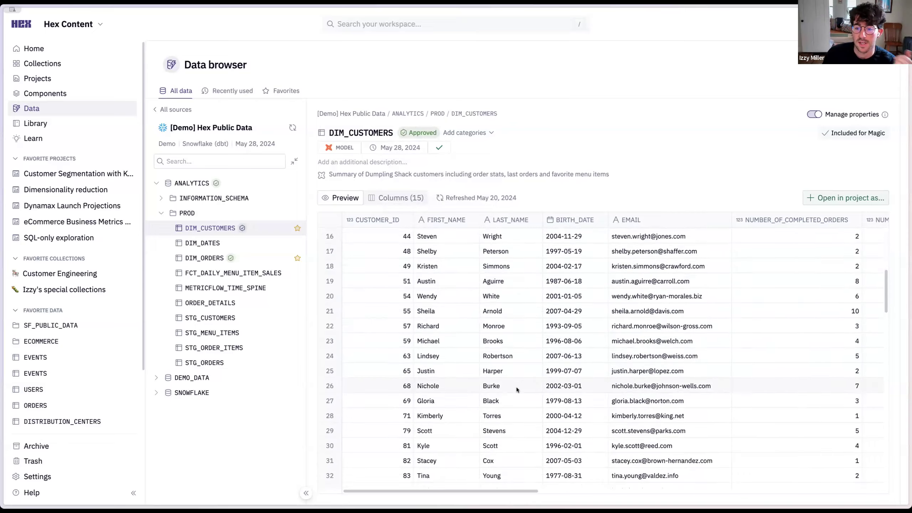
pyautogui.scroll(13, 515, 387)
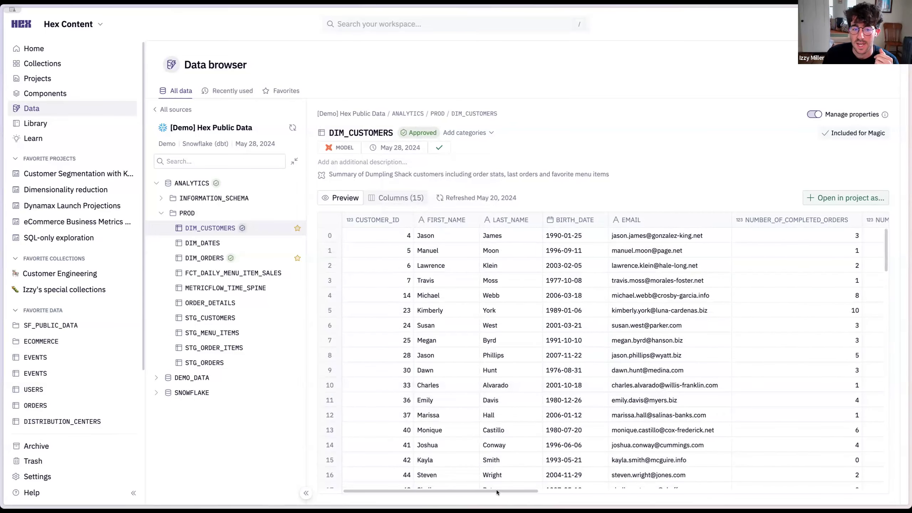
pyautogui.hscroll(2, 557, 485)
pyautogui.hscroll(10, 617, 480)
pyautogui.hscroll(-12, 506, 470)
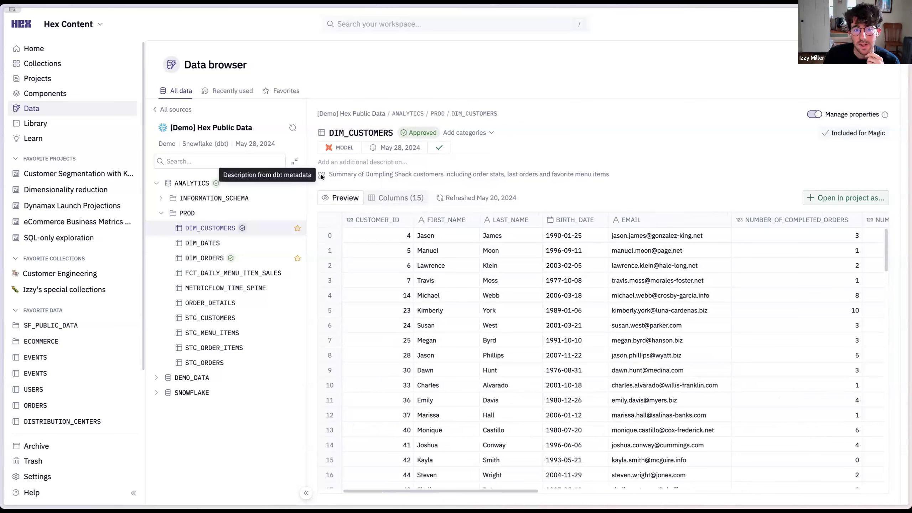
# Open the additional description of DIM_CUSTOMERS for editing, leave it empty, and show the table's column list
pyautogui.click(371, 162)
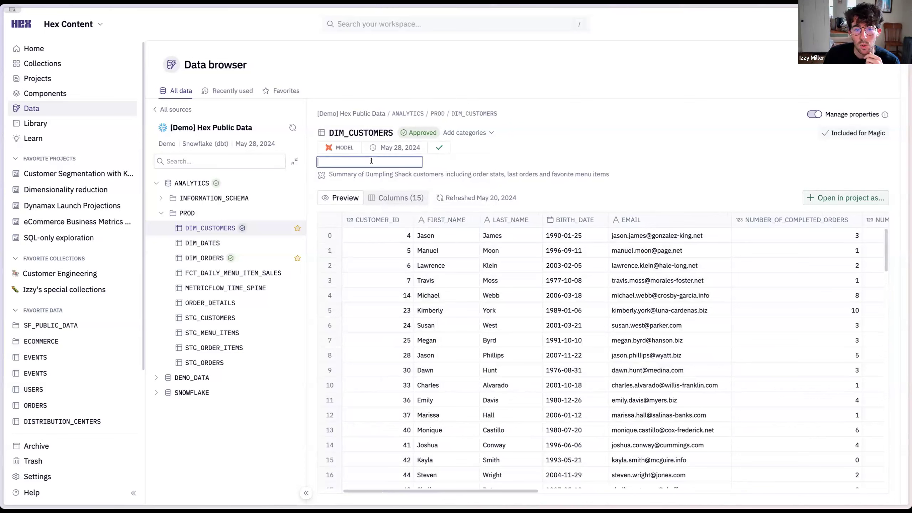
pyautogui.click(814, 114)
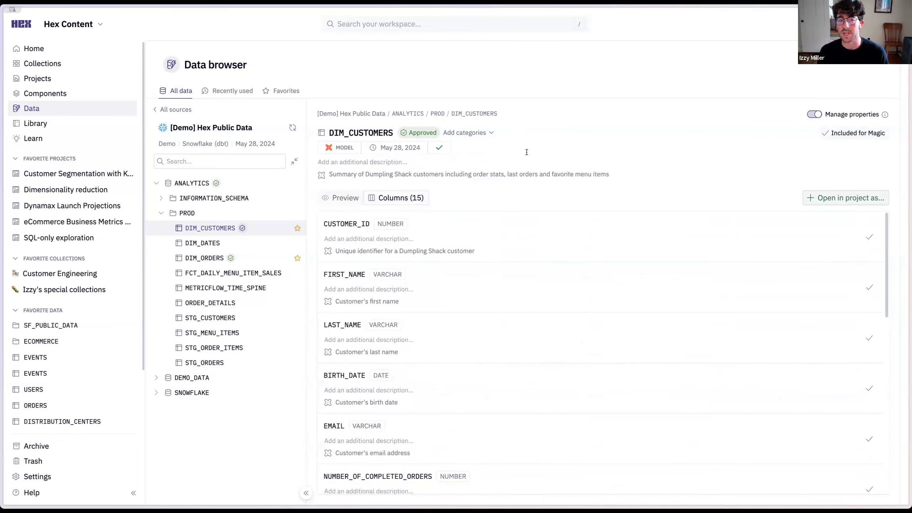
# Enter "custom context" as the additional description of the DIM_CUSTOMERS table and clear it again
pyautogui.click(389, 162)
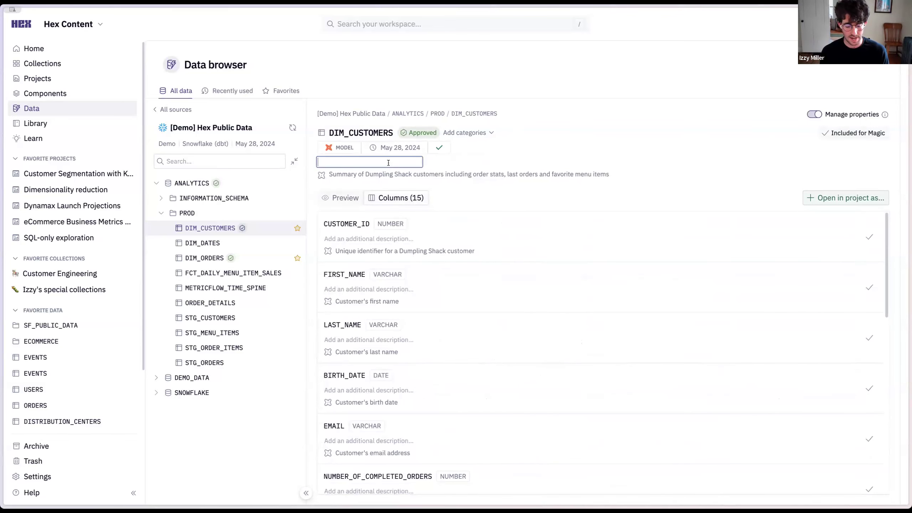
pyautogui.write('custom context')
pyautogui.press('Return')
pyautogui.click(373, 162)
pyautogui.press('super+a')
pyautogui.press('BackSpace')
pyautogui.click(545, 161)
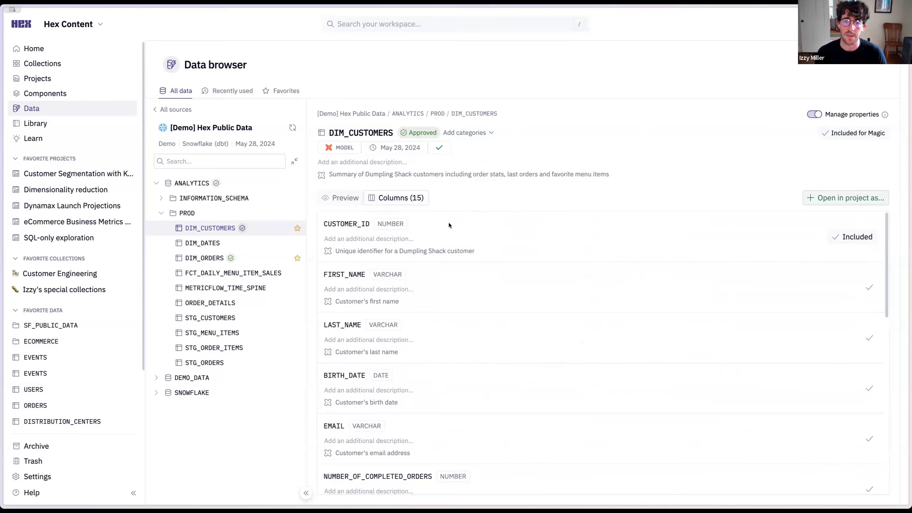
# Look through the DIM_CUSTOMERS columns and open the ECOMMERCE schema of the DEMO_DATA database
pyautogui.scroll(-15, 384, 255)
pyautogui.scroll(10, 366, 325)
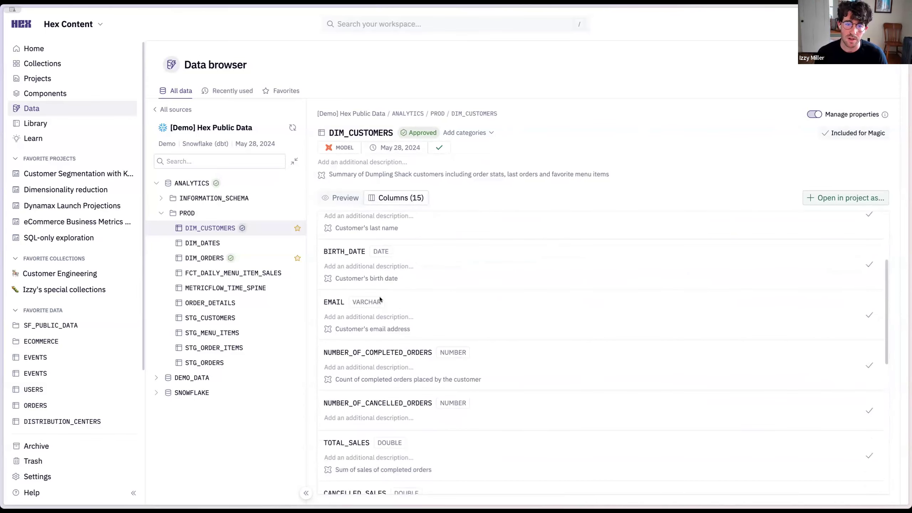
pyautogui.scroll(-10, 356, 309)
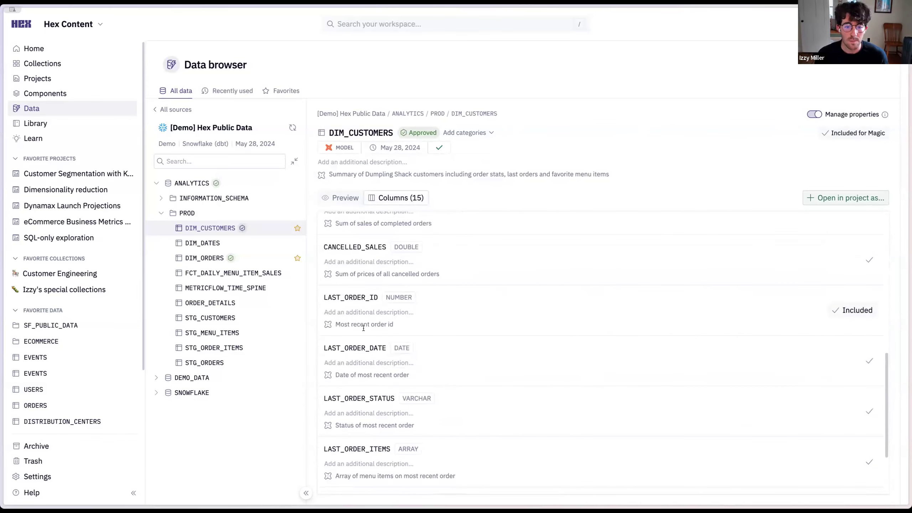
pyautogui.click(201, 383)
pyautogui.scroll(-1, 201, 395)
pyautogui.click(201, 406)
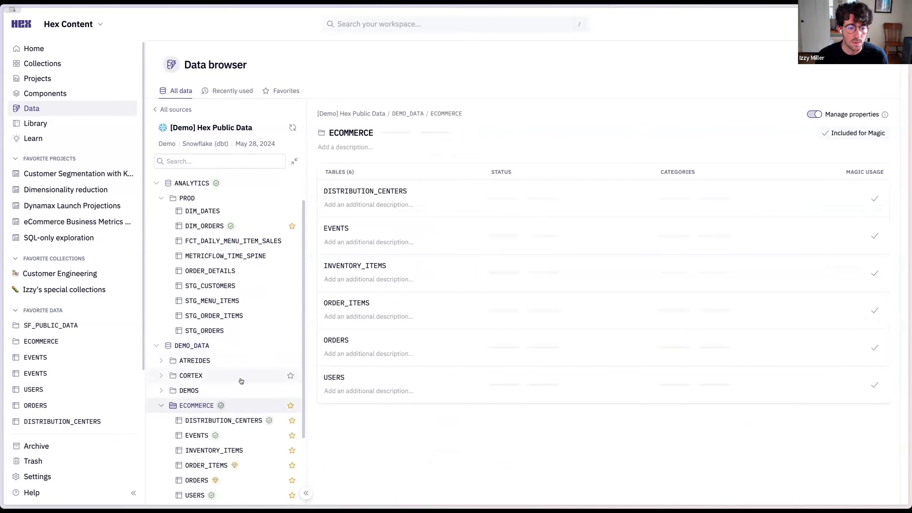
pyautogui.scroll(-3, 231, 359)
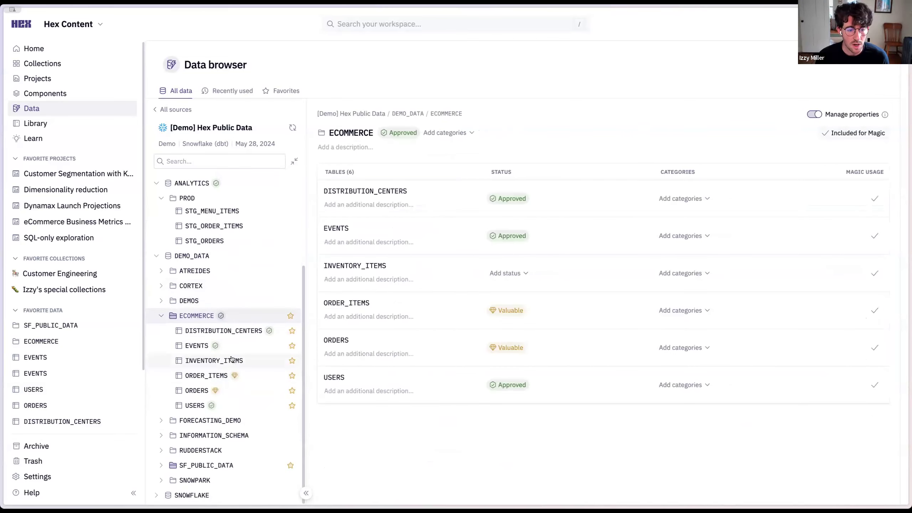
# Open the ORDER_ITEMS table and examine its column list, including the description of the STATUS column
pyautogui.click(206, 376)
pyautogui.scroll(-10, 427, 295)
pyautogui.scroll(-3, 405, 288)
pyautogui.click(397, 198)
pyautogui.scroll(-6, 427, 305)
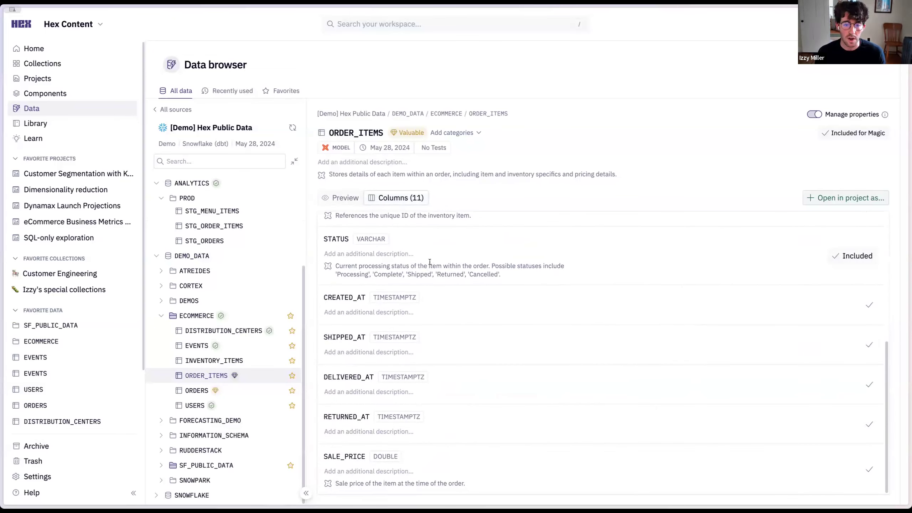
pyautogui.moveTo(411, 266); pyautogui.dragTo(501, 276)
pyautogui.click(534, 272)
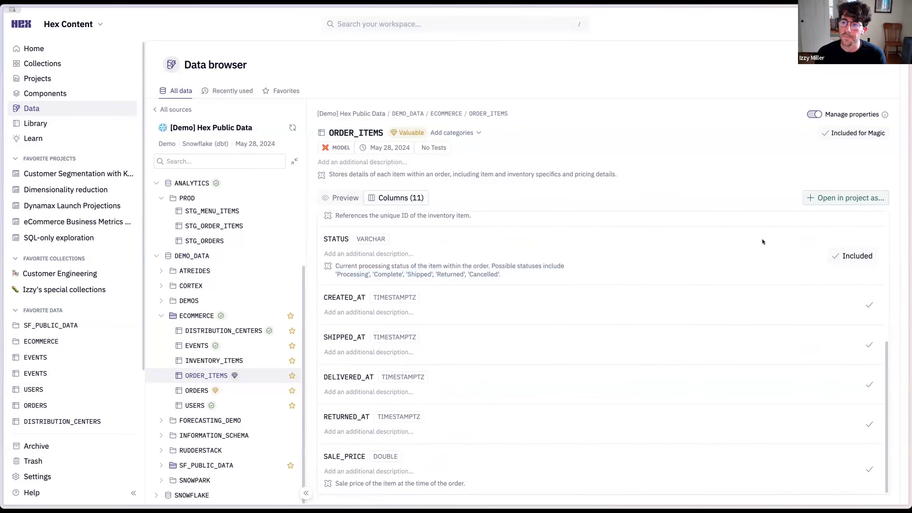
# Open the ORDER_ITEMS table in a new project as a table cell
pyautogui.click(820, 199)
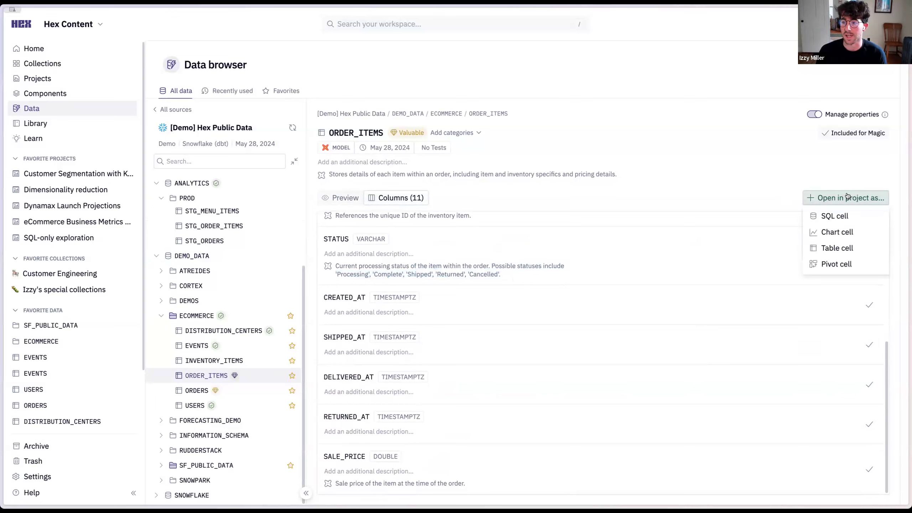
pyautogui.click(846, 249)
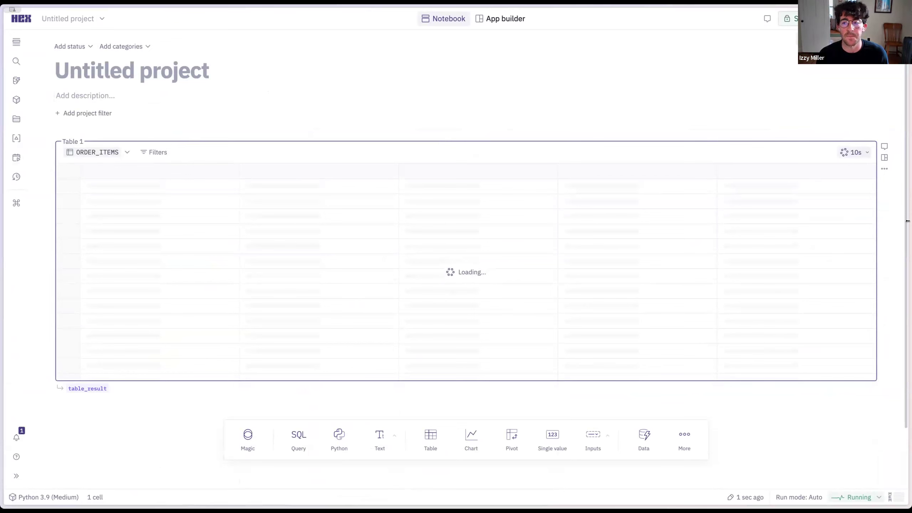
pyautogui.moveTo(121, 153)
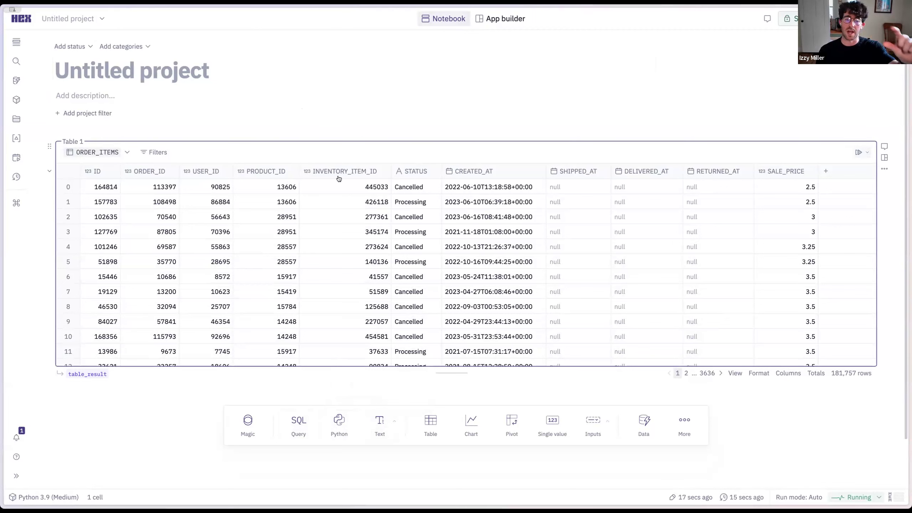
pyautogui.moveTo(392, 428)
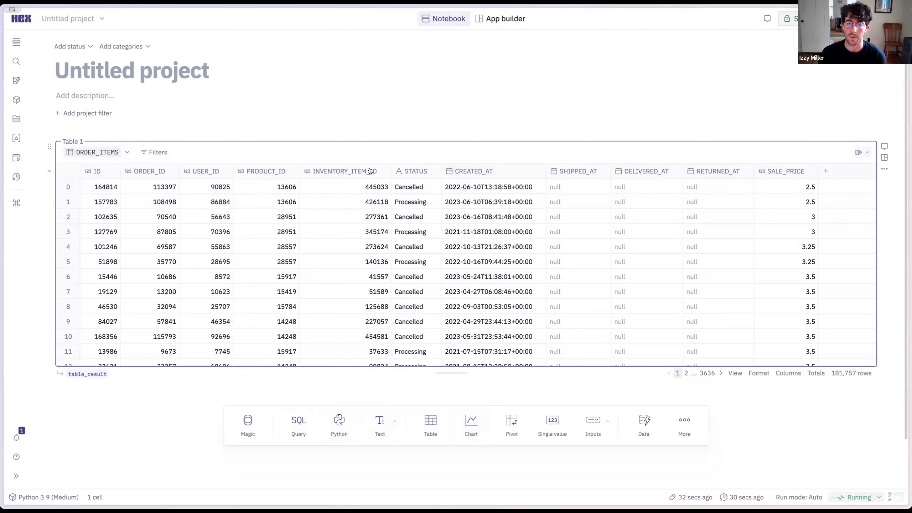
# Format the SALE_PRICE column as Currency
pyautogui.click(790, 172)
pyautogui.click(792, 342)
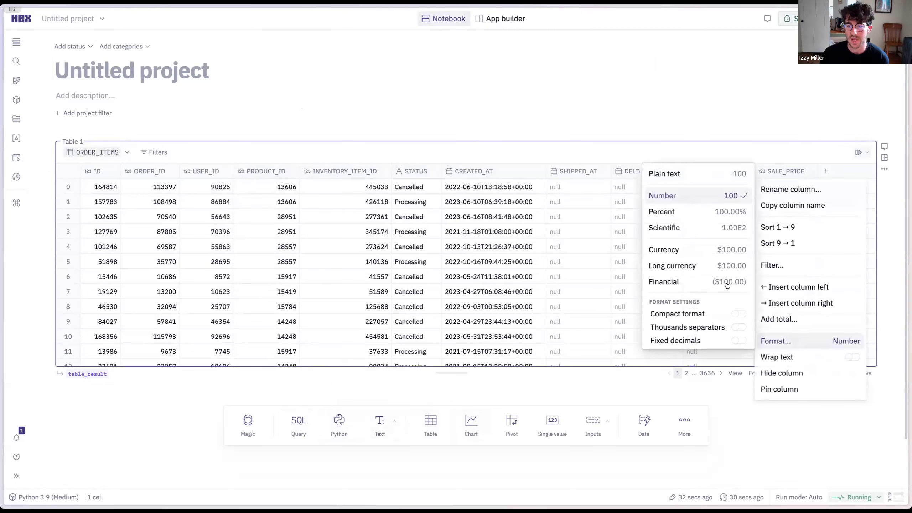
pyautogui.click(710, 253)
pyautogui.click(647, 234)
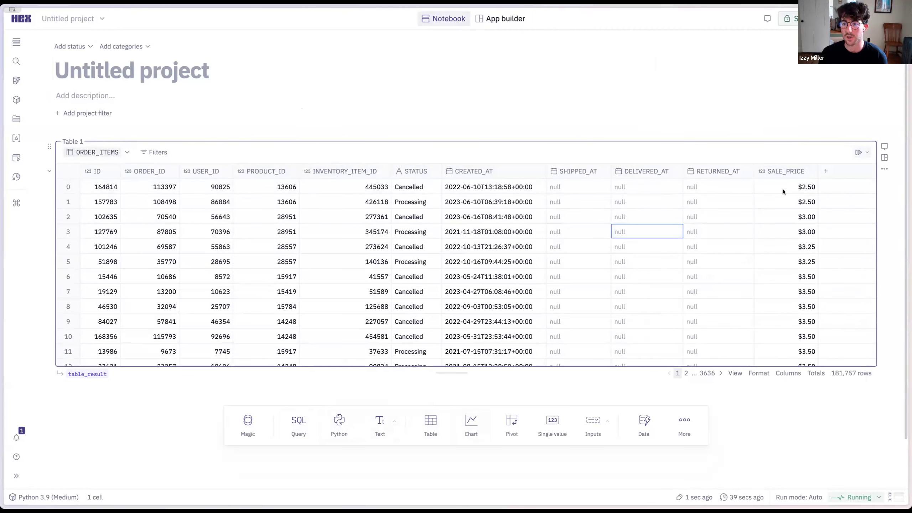
# Add a formula column that returns INVENTORY_ITEM_ID, and discard an empty filter on the table
pyautogui.click(825, 171)
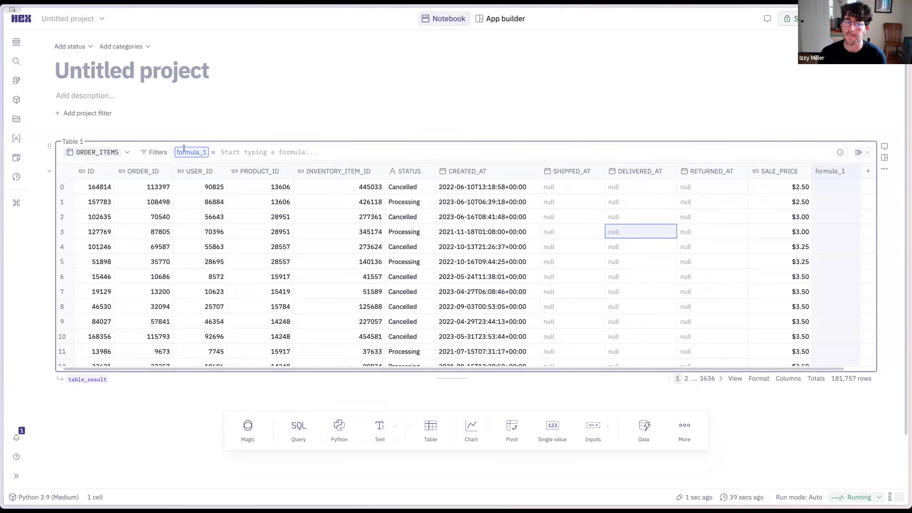
pyautogui.click(316, 205)
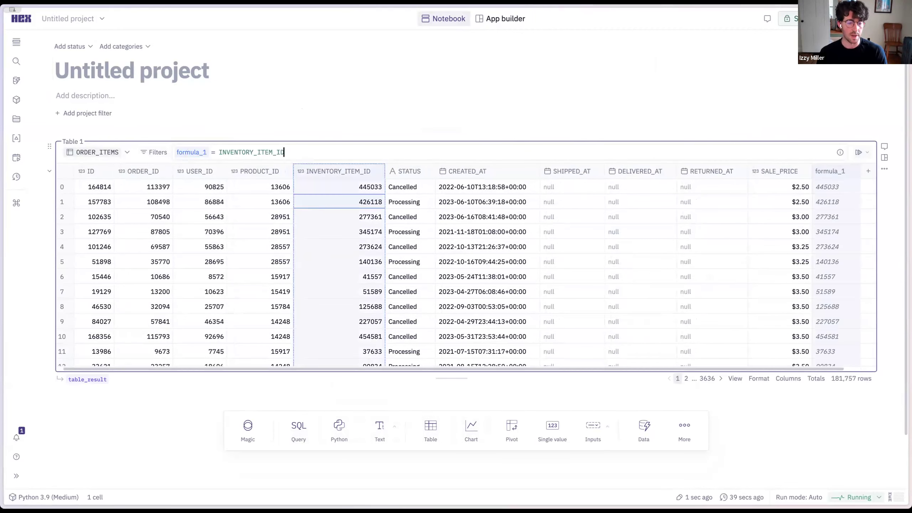
pyautogui.click(153, 152)
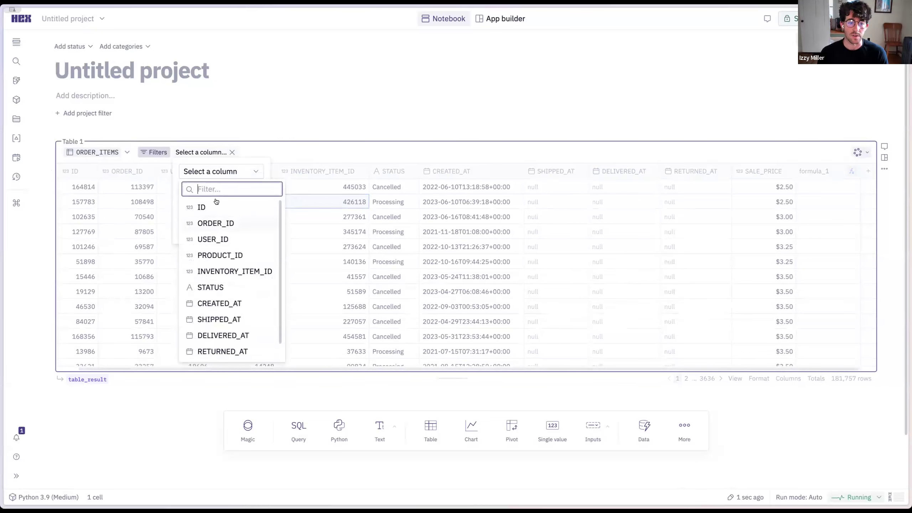
pyautogui.click(302, 152)
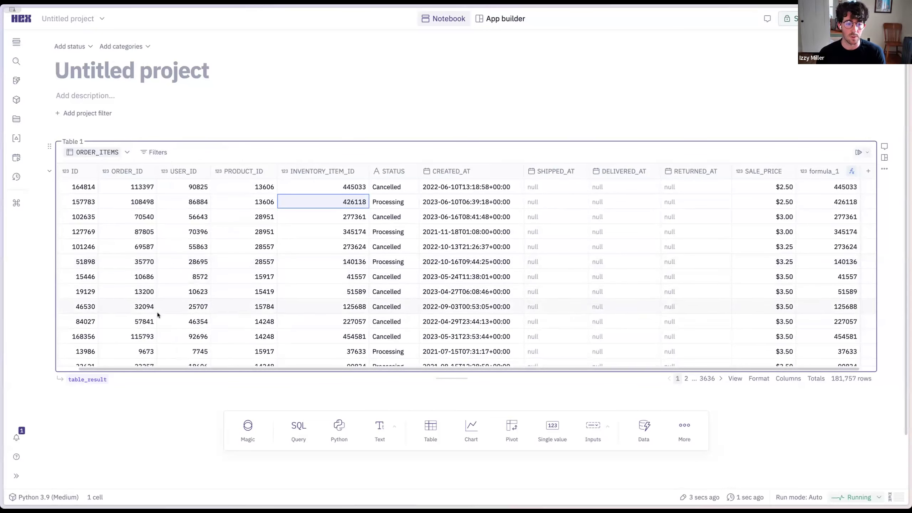
# Visualize table_result as a stacked column chart with STATUS on the X-axis and the sum of SALE_PRICE on the Y-axis
pyautogui.moveTo(104, 371)
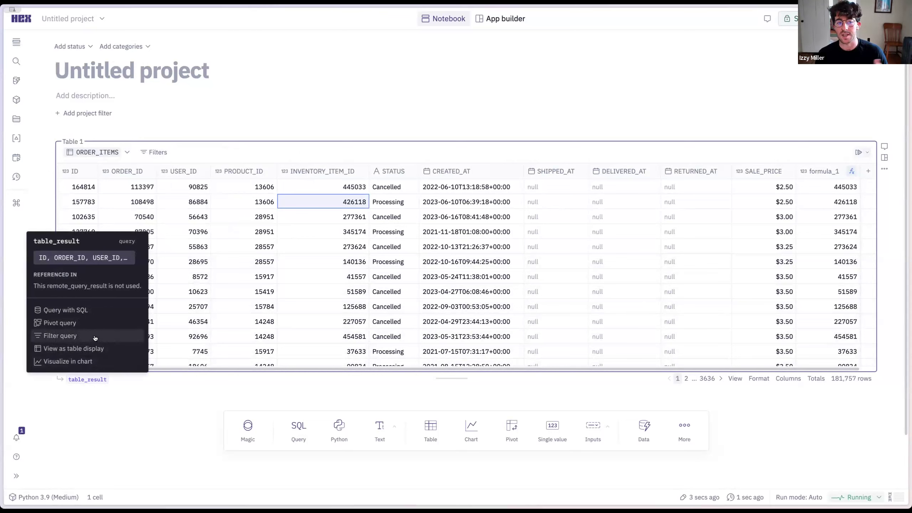
pyautogui.click(88, 361)
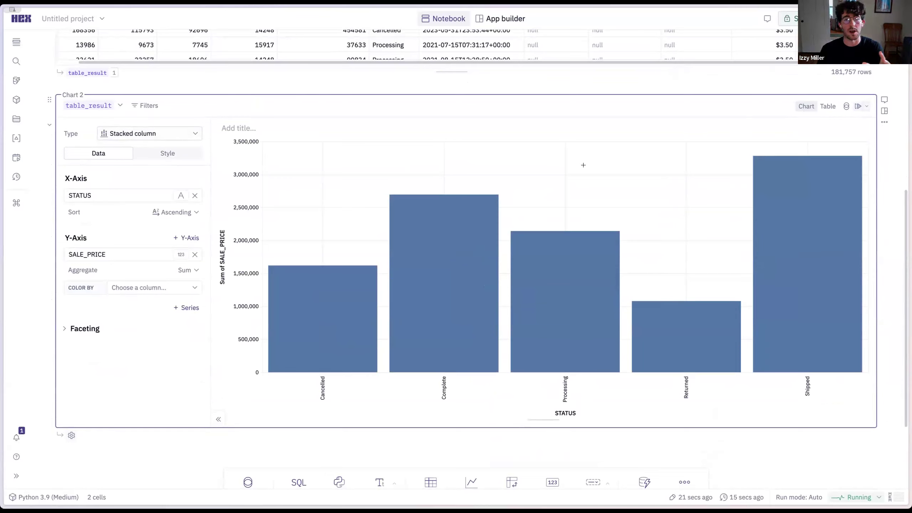
pyautogui.scroll(5, 556, 187)
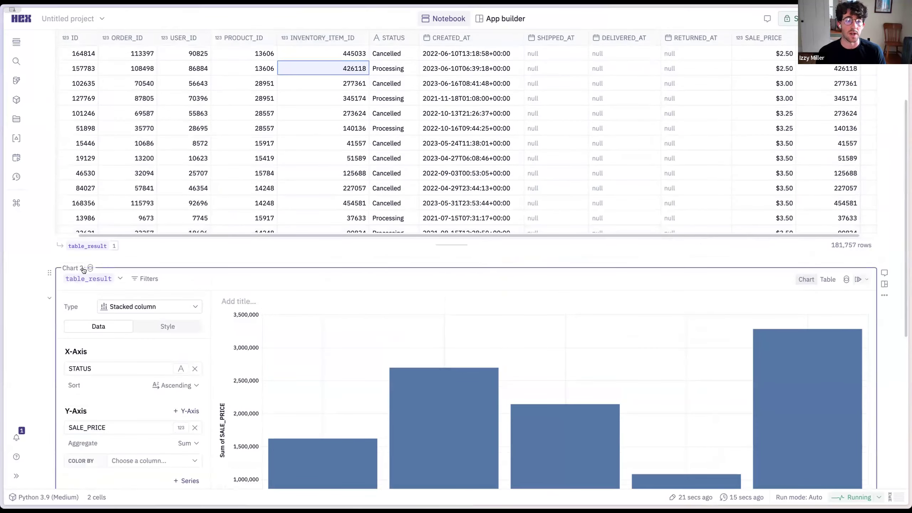
pyautogui.moveTo(107, 245)
pyautogui.scroll(1, 132, 246)
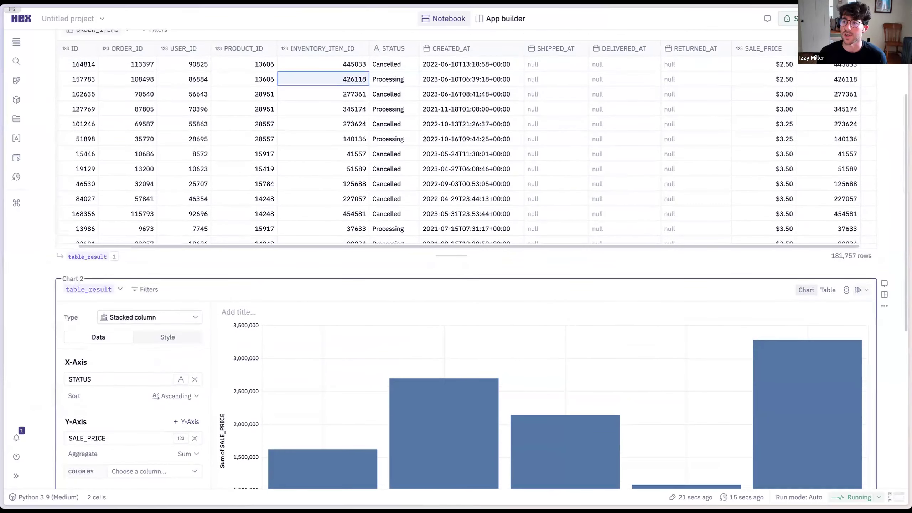
# Show the project's graph view, examine how the data connection, table and chart are linked, and hide it
pyautogui.click(876, 41)
pyautogui.moveTo(747, 233); pyautogui.dragTo(680, 223)
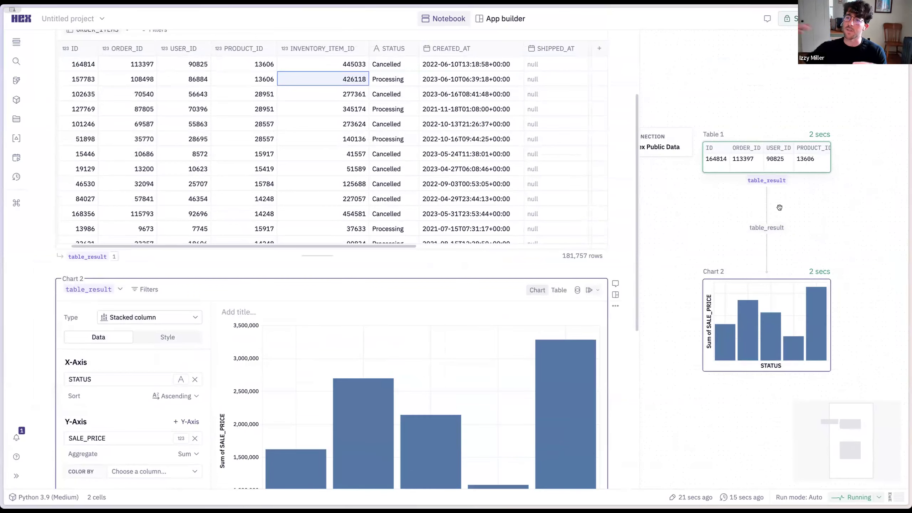
pyautogui.scroll(-3, 779, 208)
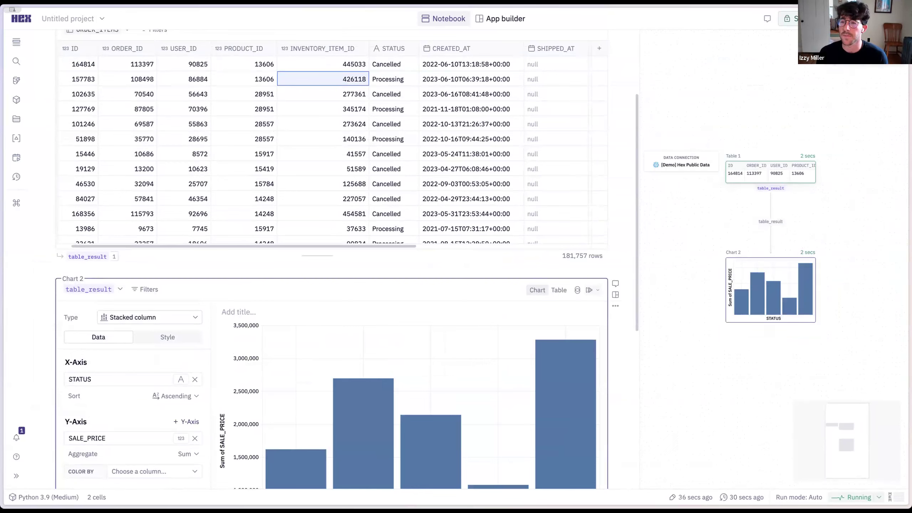
pyautogui.click(877, 41)
# Delete the chart cell below the ORDER_ITEMS table
pyautogui.click(679, 311)
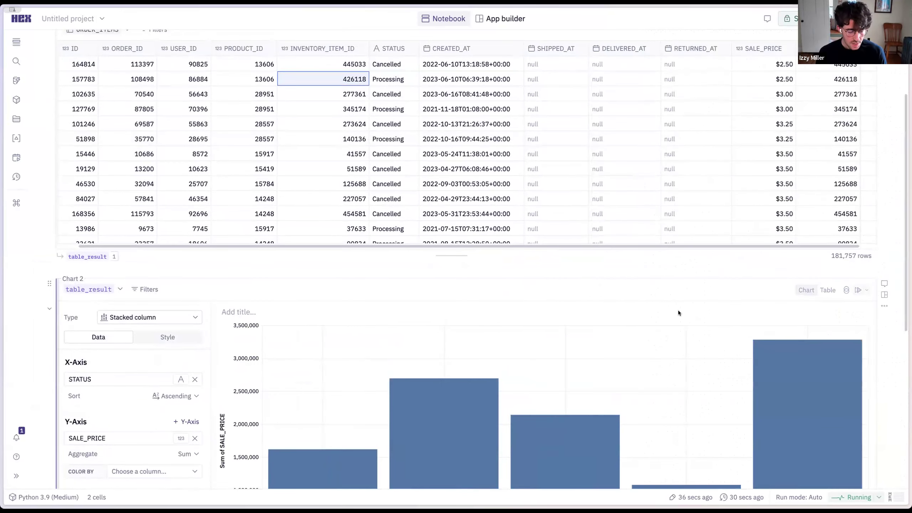
pyautogui.press('super+BackSpace')
pyautogui.click(358, 189)
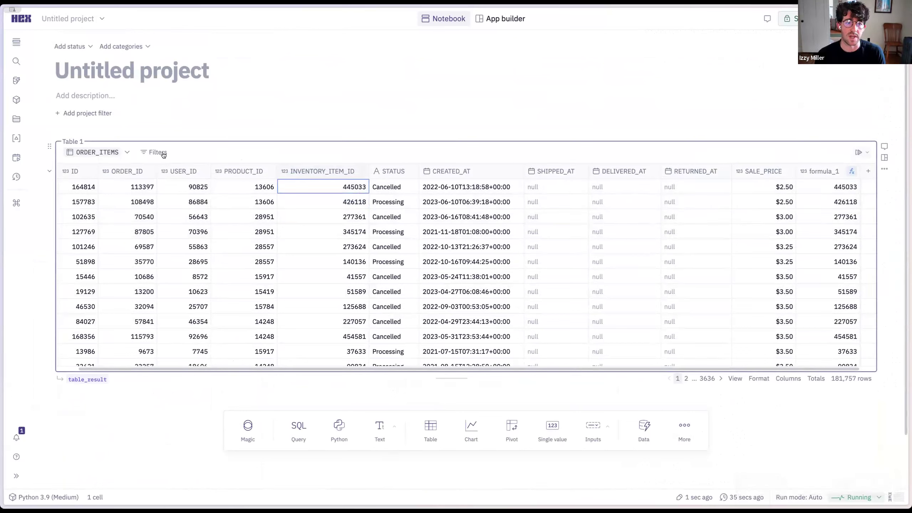
# Check the table cell's available data sources and preview the column details of ORDER_ITEMS, keeping the current source
pyautogui.click(129, 153)
pyautogui.moveTo(119, 238)
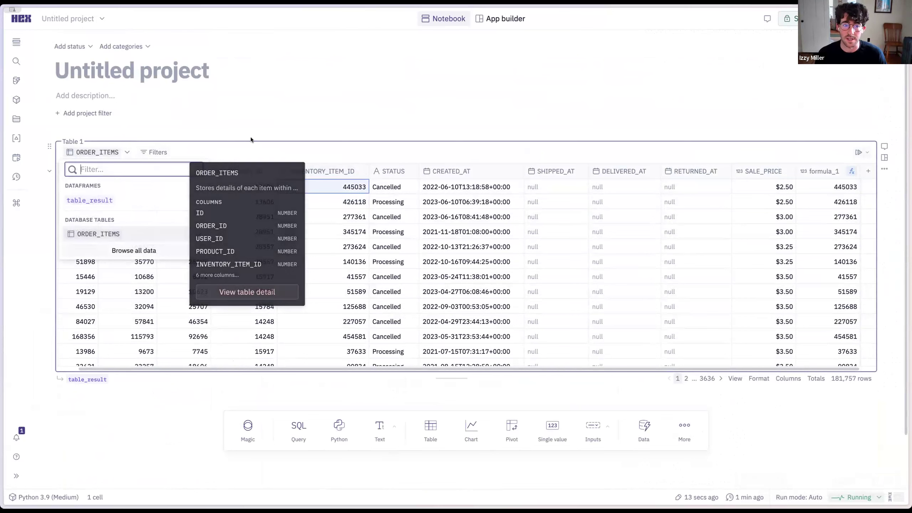
pyautogui.click(253, 149)
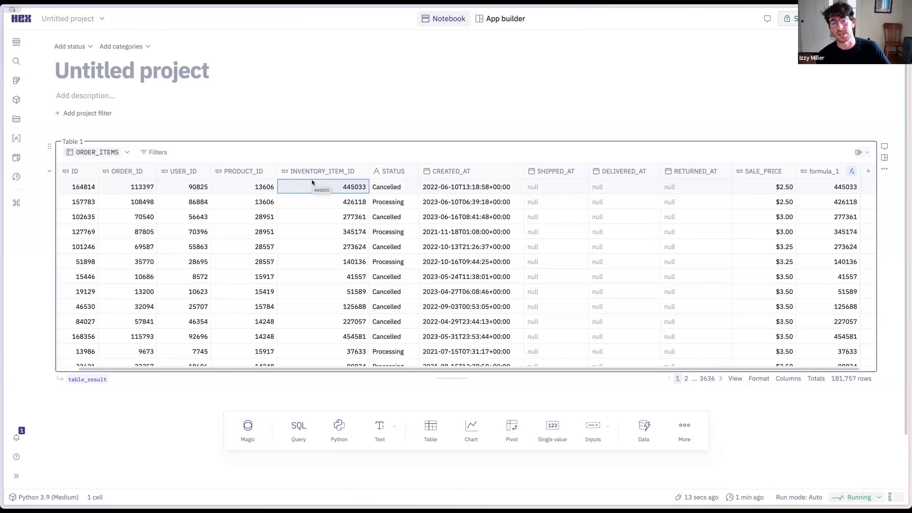
pyautogui.click(347, 200)
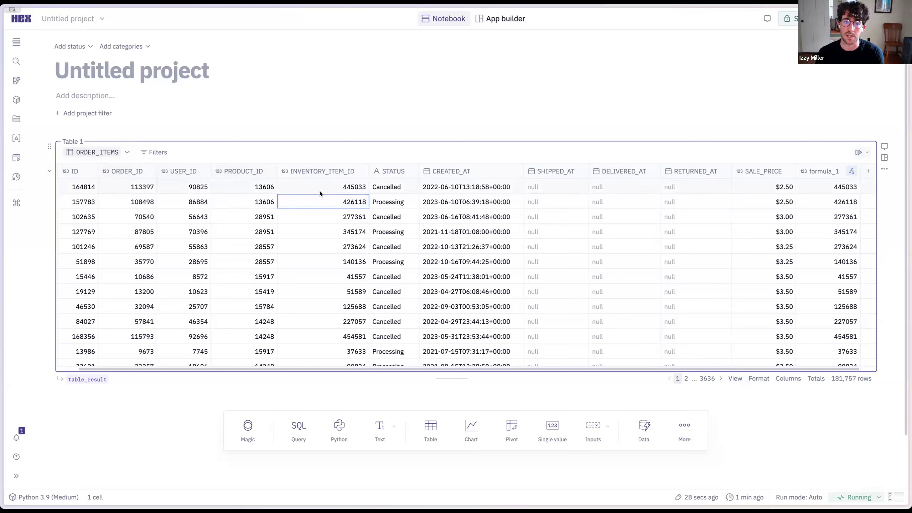
# Increase the height of the ORDER_ITEMS table cell and look through its additional rows
pyautogui.moveTo(452, 378); pyautogui.dragTo(455, 472)
pyautogui.scroll(-10, 410, 350)
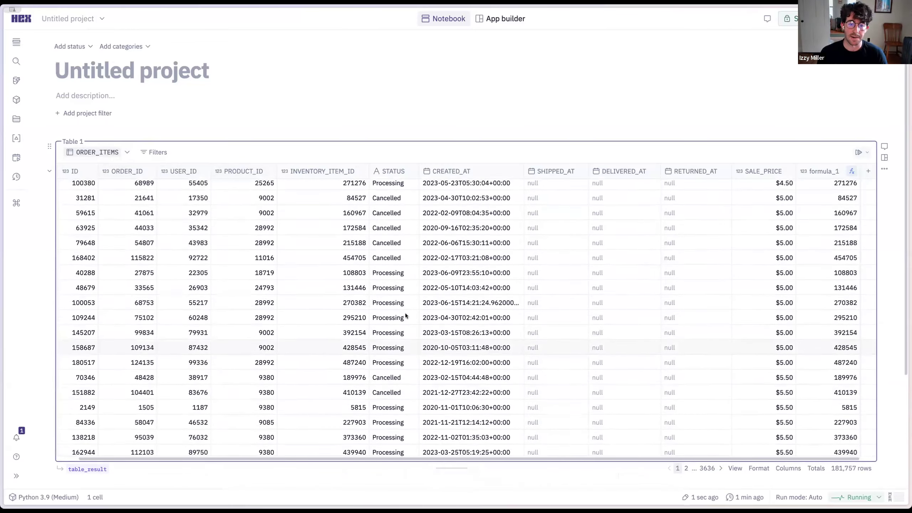
pyautogui.scroll(10, 407, 299)
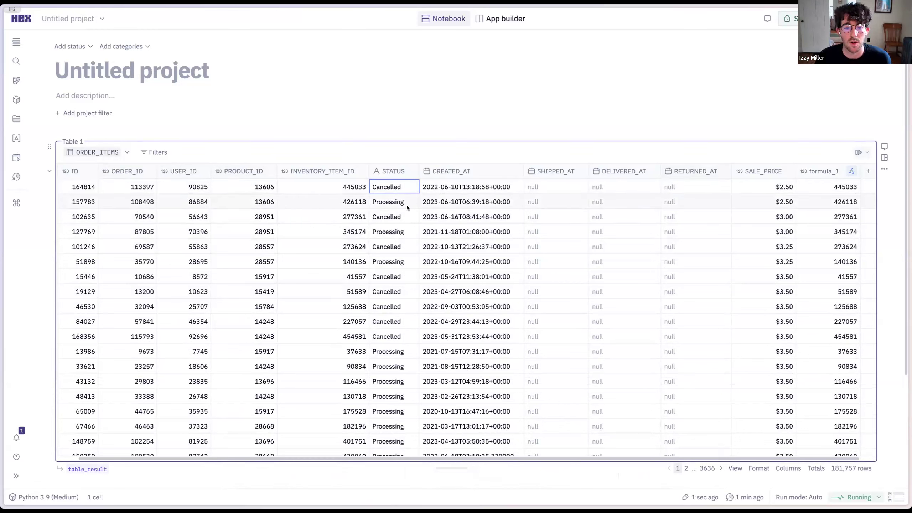
# Filter the table to rows where STATUS is equal to Complete
pyautogui.click(397, 171)
pyautogui.click(413, 267)
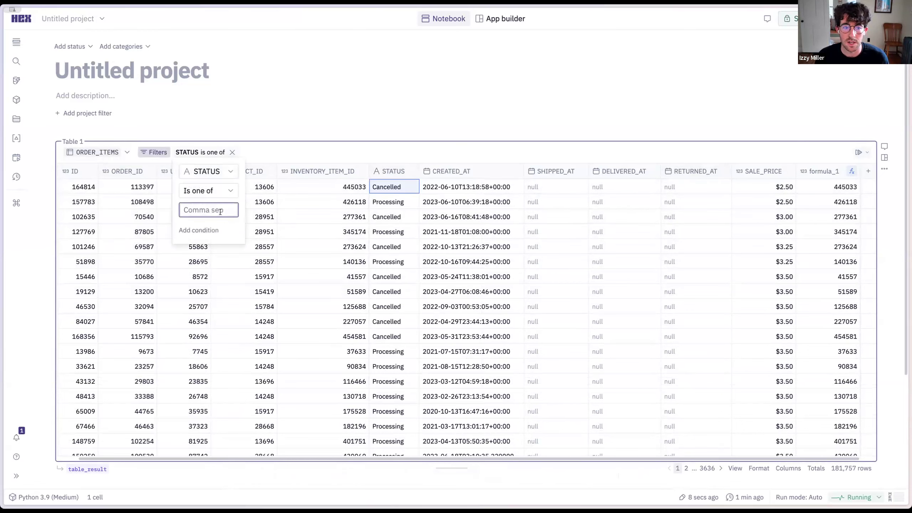
pyautogui.click(208, 190)
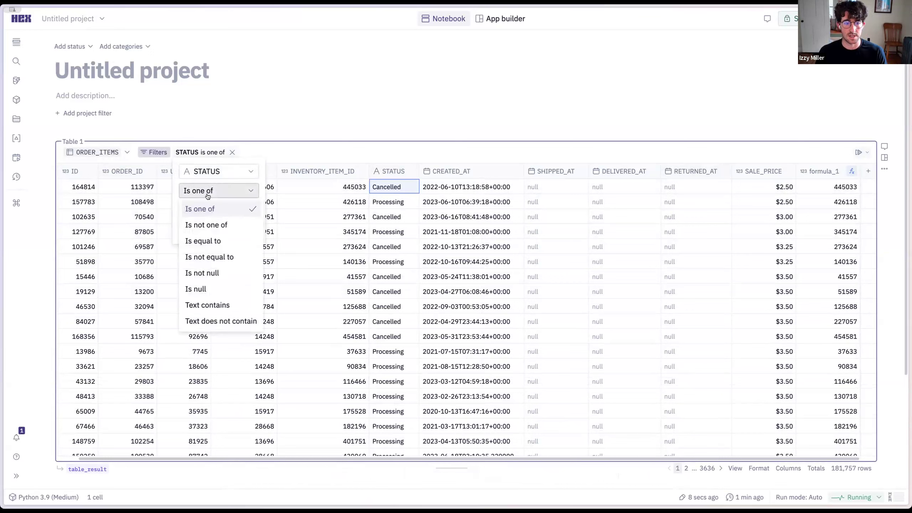
pyautogui.click(212, 243)
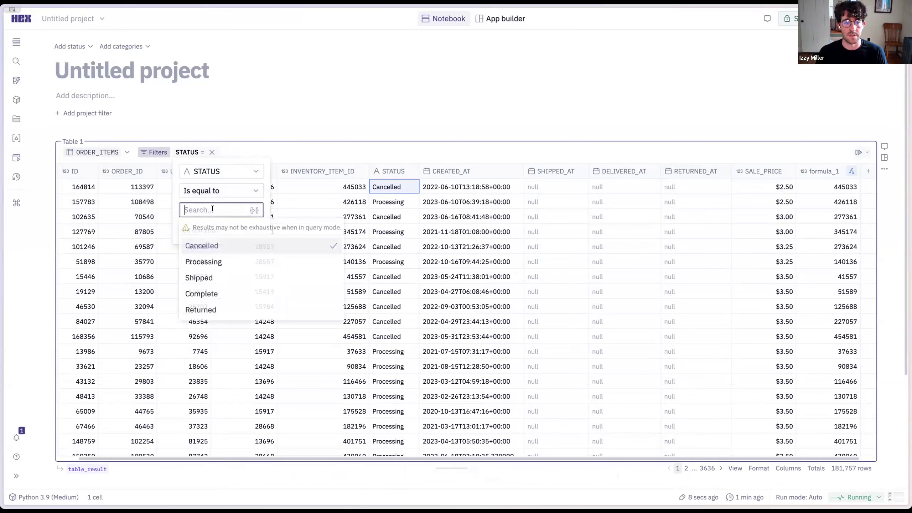
pyautogui.click(212, 293)
pyautogui.click(336, 142)
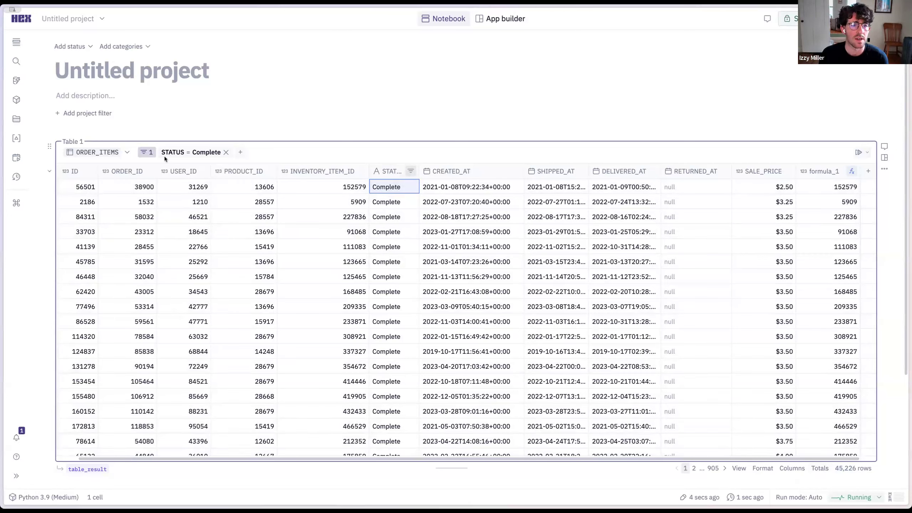
# Switch the table cell's source to the EVENTS table in DEMO_DATA's ECOMMERCE schema
pyautogui.scroll(-1, 137, 131)
pyautogui.click(125, 143)
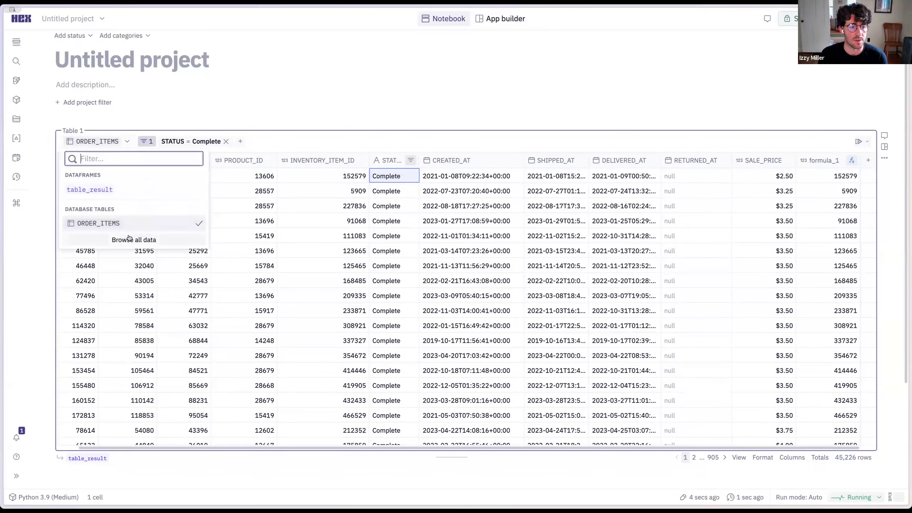
pyautogui.click(143, 236)
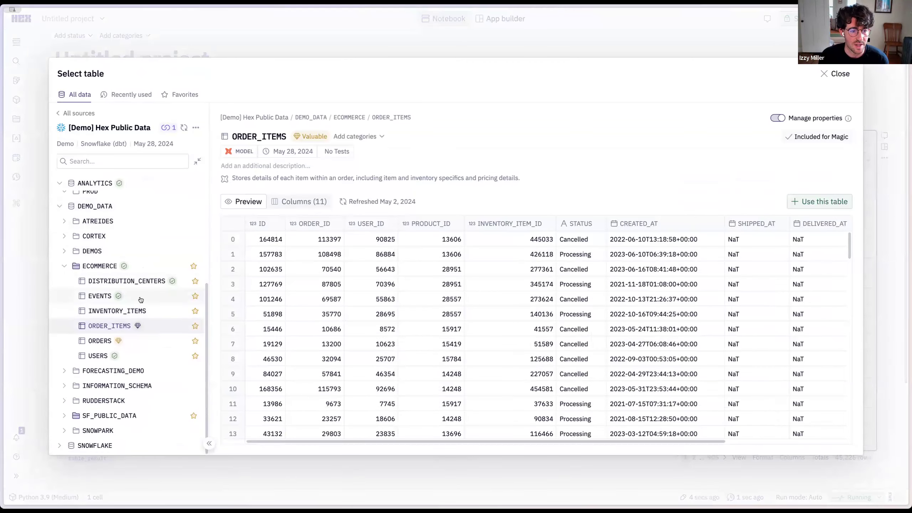
pyautogui.click(140, 298)
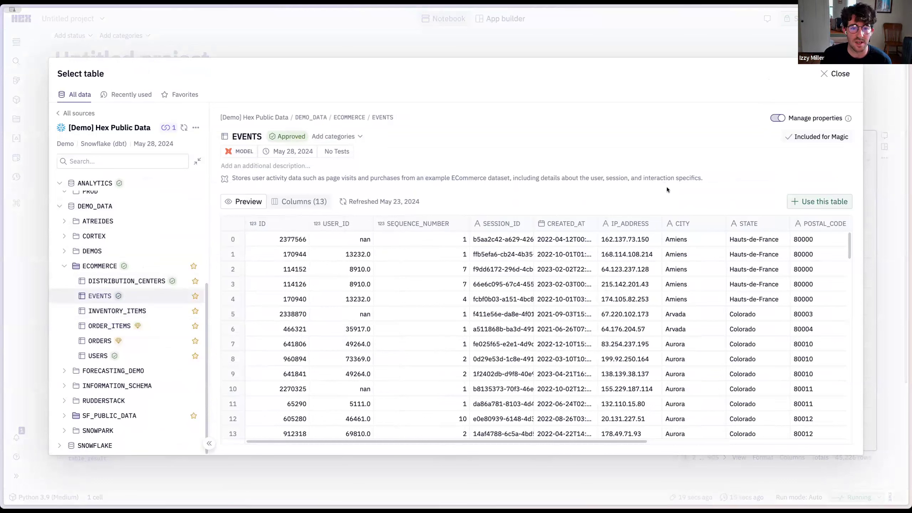
pyautogui.click(817, 203)
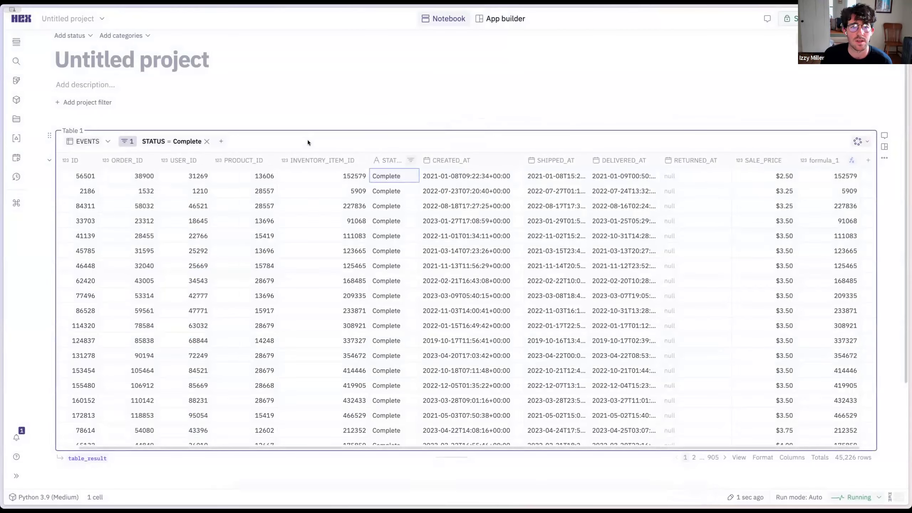
# Remove the STATUS filter and delete the formula_1 column from the EVENTS table cell
pyautogui.click(207, 141)
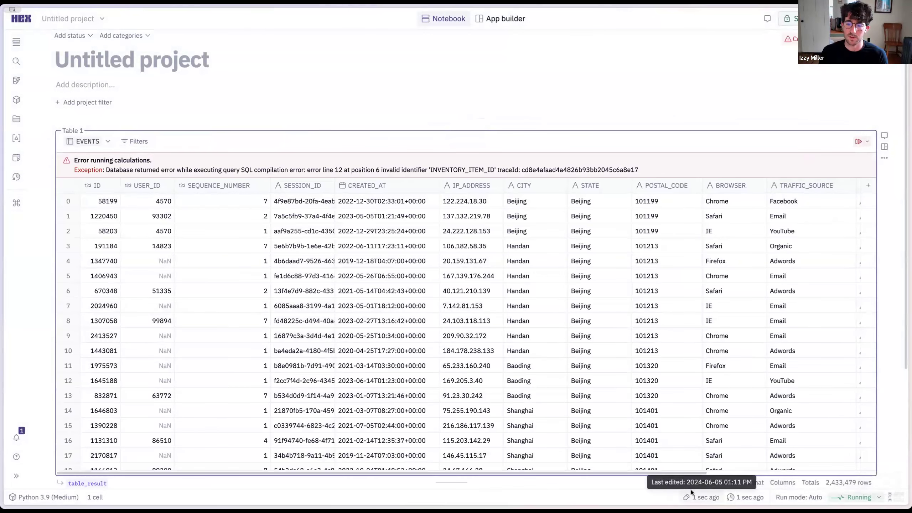
pyautogui.hscroll(5, 816, 194)
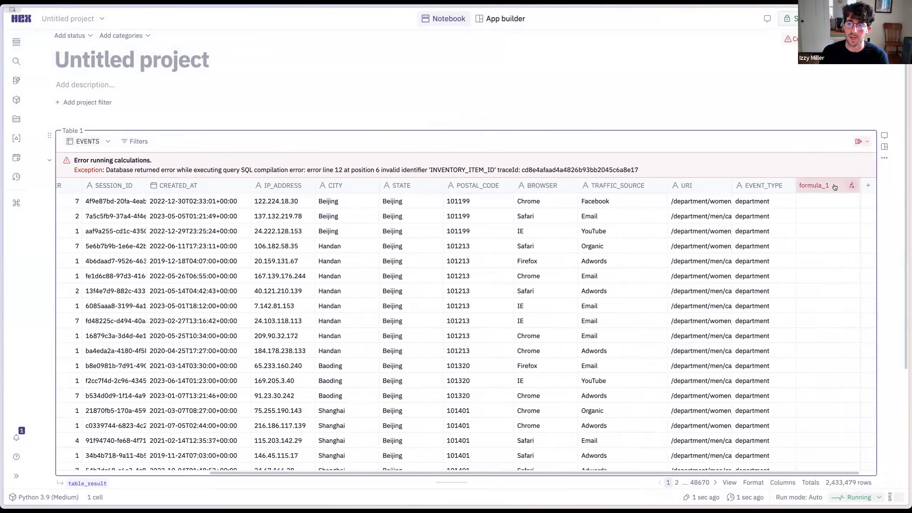
pyautogui.click(835, 187)
pyautogui.click(835, 257)
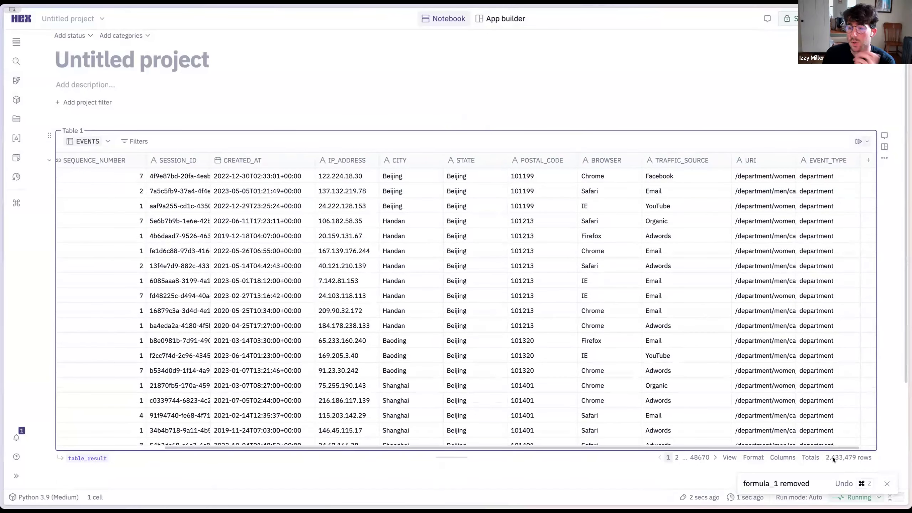
# Widen the SESSION_ID column slightly, narrow the SEQUENCE_NUMBER column and make the table cell a little taller
pyautogui.moveTo(694, 447); pyautogui.dragTo(516, 449)
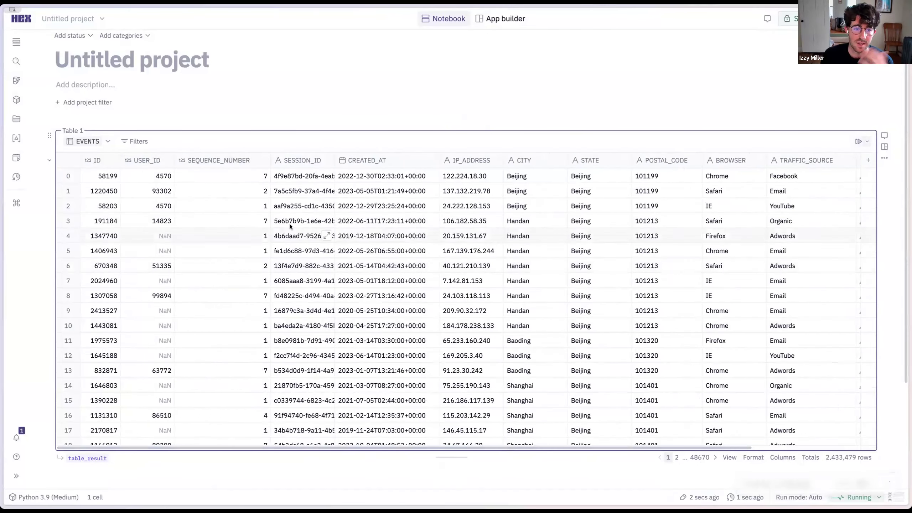
pyautogui.moveTo(333, 161)
pyautogui.mouseDown()
pyautogui.moveTo(452, 161)
pyautogui.moveTo(339, 161)
pyautogui.mouseUp()
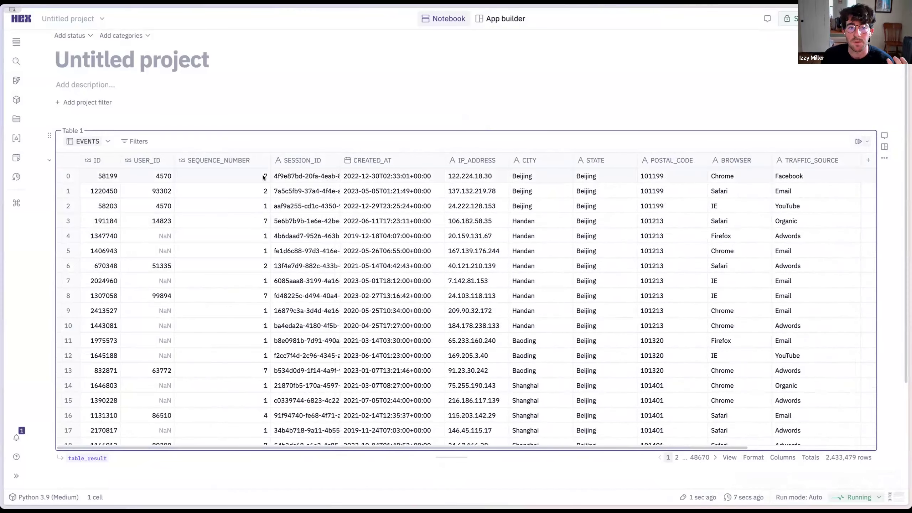
pyautogui.moveTo(270, 160); pyautogui.dragTo(243, 160)
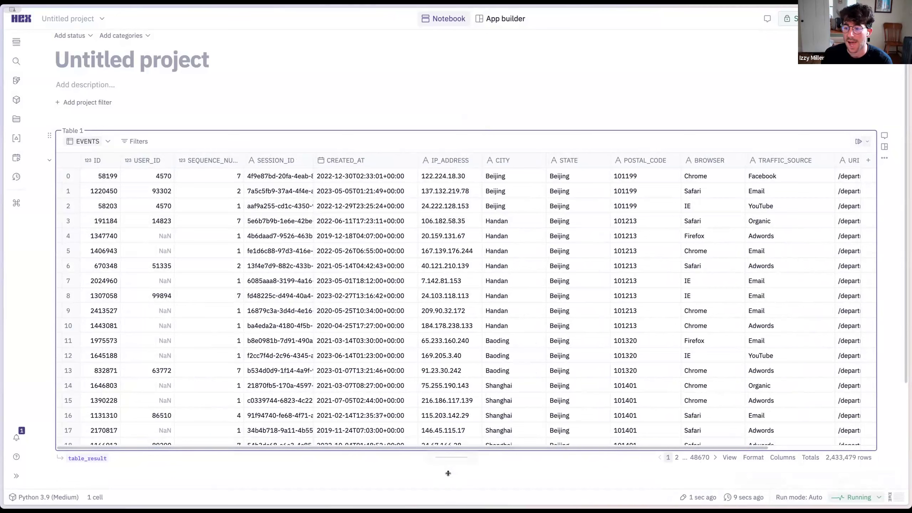
pyautogui.moveTo(448, 473); pyautogui.dragTo(449, 490)
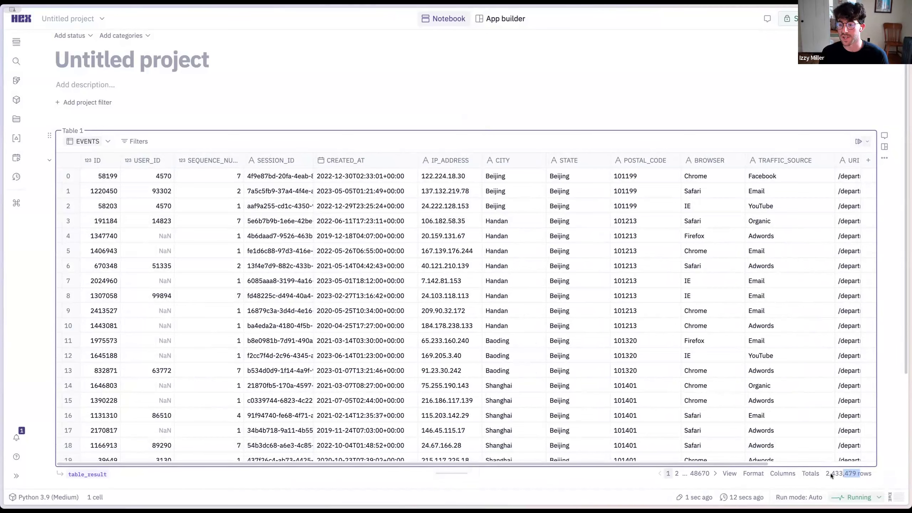
# Search the web for "excel spreadsheet limit", read the results and return to the notebook project
pyautogui.press('super+t')
pyautogui.write('exc')
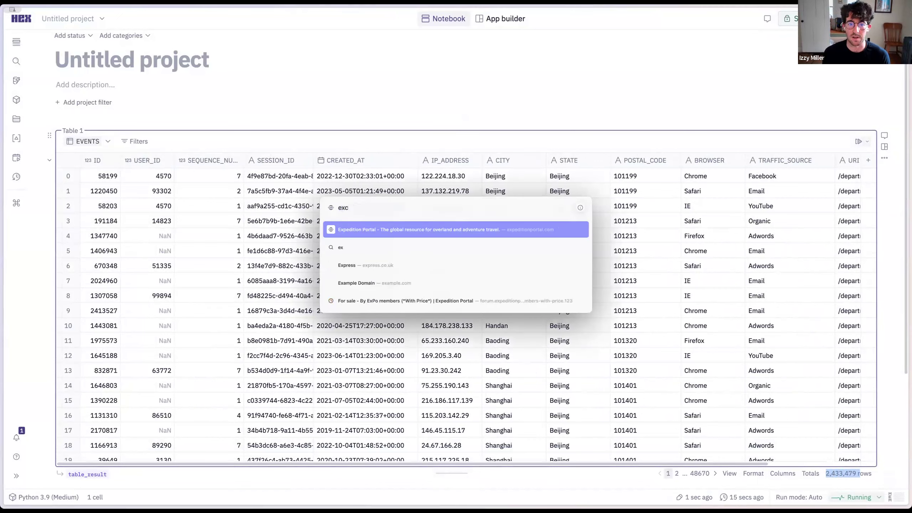
pyautogui.write('el spreadsheet limit')
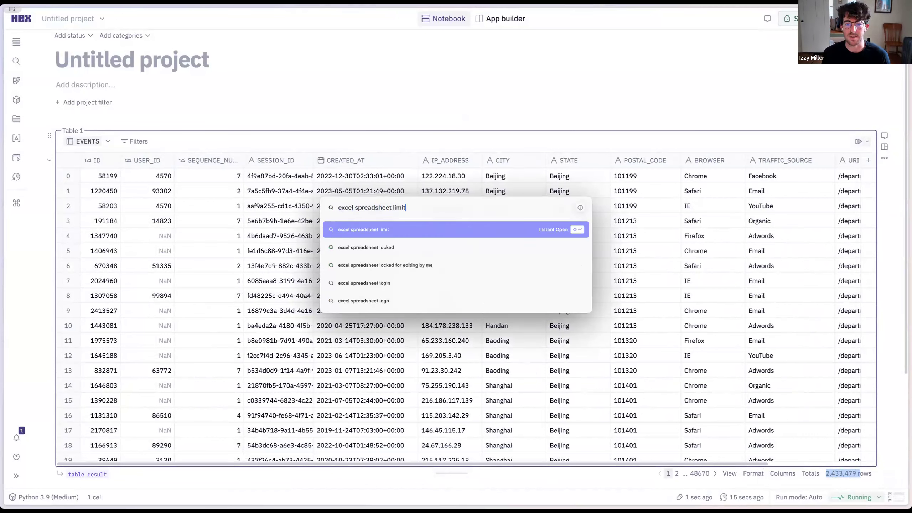
pyautogui.press('Return')
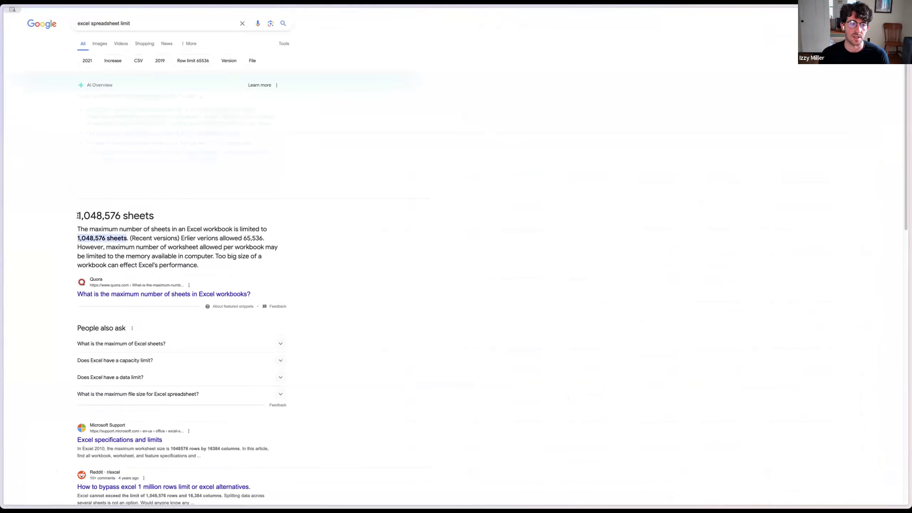
pyautogui.press('super+w')
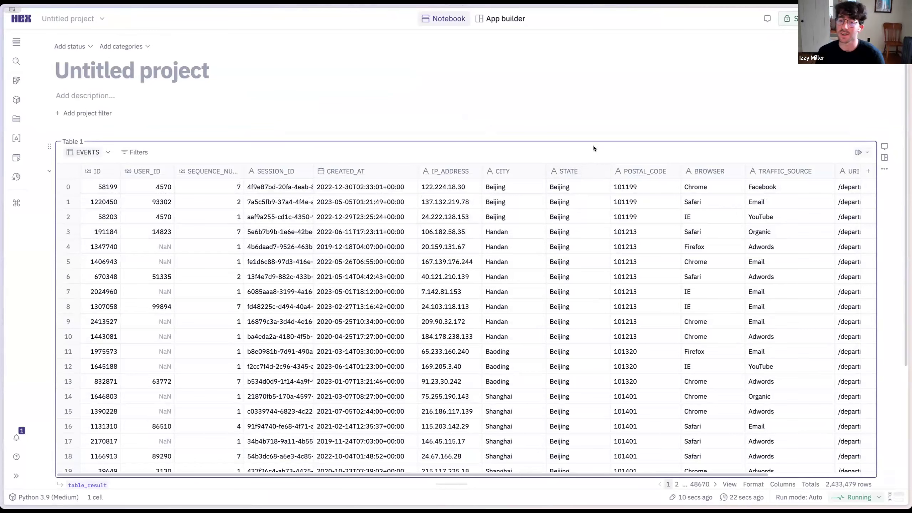
# Look through the EVENTS rows, narrow the TRAFFIC_SOURCE column and widen the URI column to show more of its text
pyautogui.scroll(-5, 555, 318)
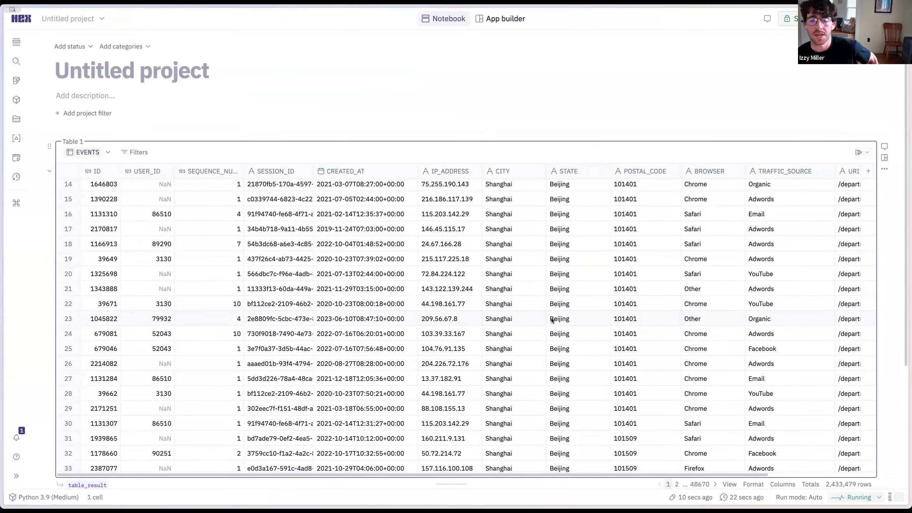
pyautogui.scroll(5, 552, 320)
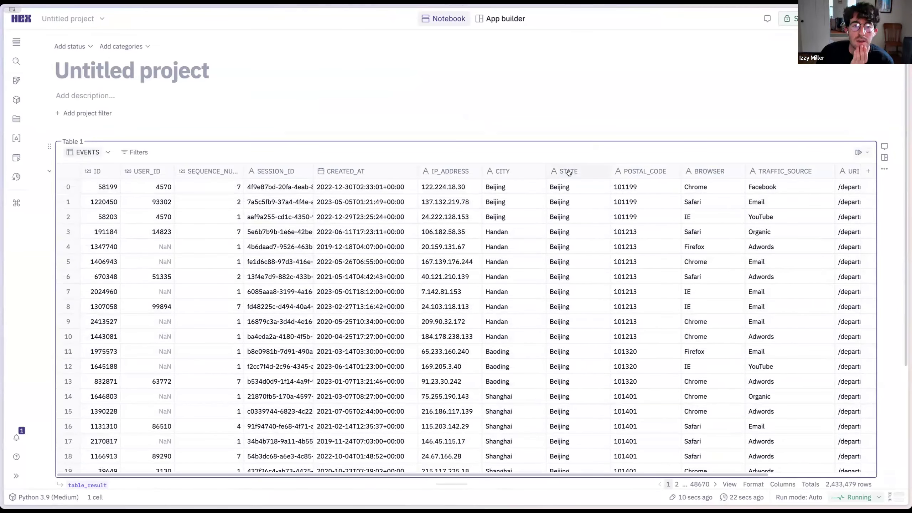
pyautogui.moveTo(613, 475); pyautogui.dragTo(703, 475)
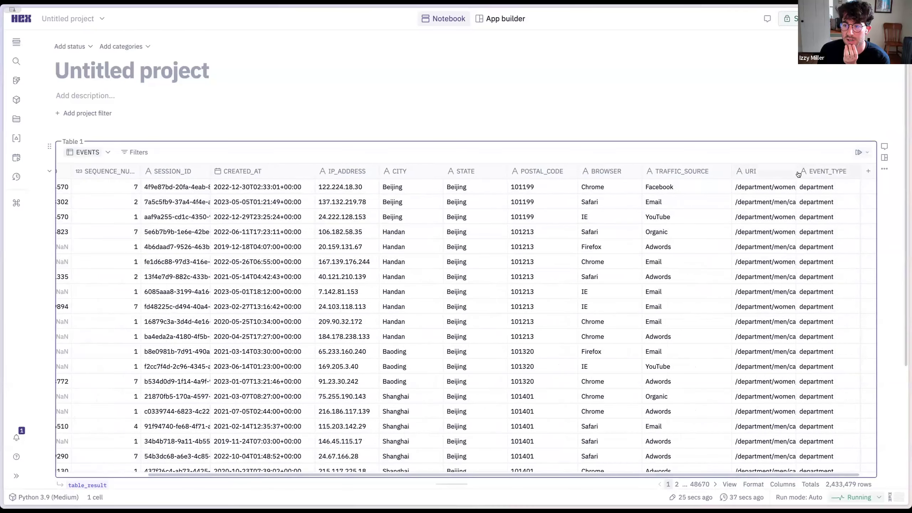
pyautogui.moveTo(731, 172); pyautogui.dragTo(653, 180)
pyautogui.moveTo(795, 175); pyautogui.dragTo(861, 179)
pyautogui.moveTo(660, 475); pyautogui.dragTo(763, 437)
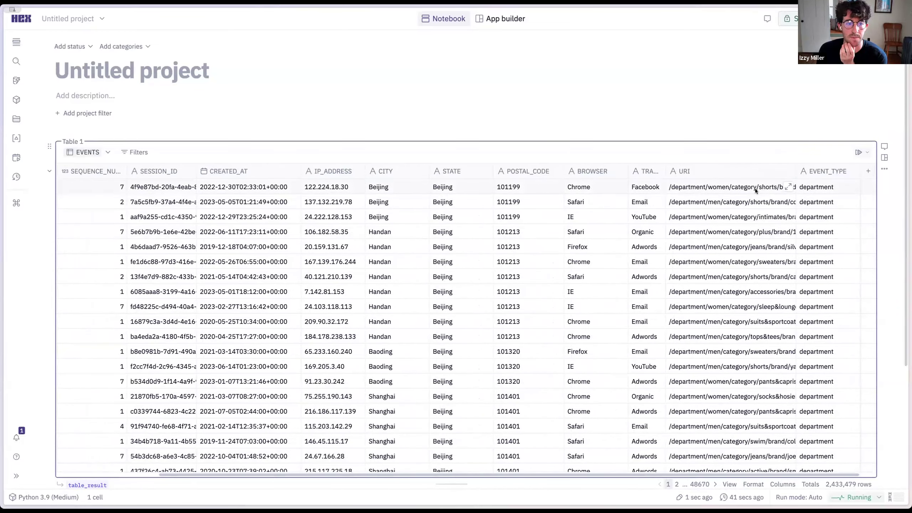
# Examine the URI values in the first and third rows alongside the table's other columns
pyautogui.click(767, 186)
pyautogui.click(734, 217)
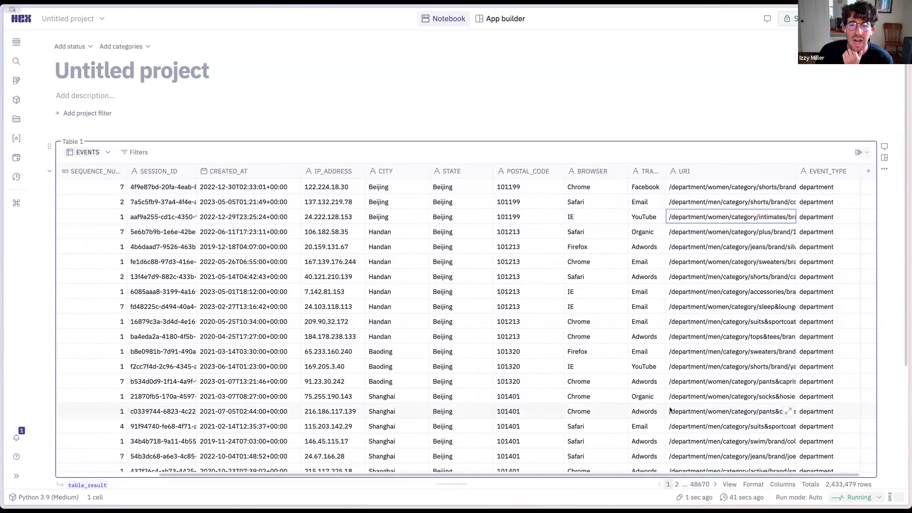
pyautogui.hscroll(-3, 678, 467)
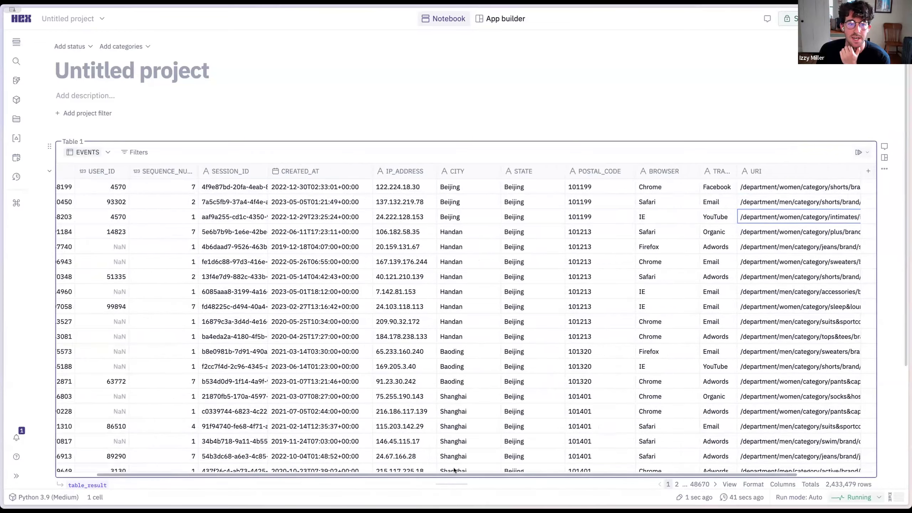
pyautogui.hscroll(2, 724, 453)
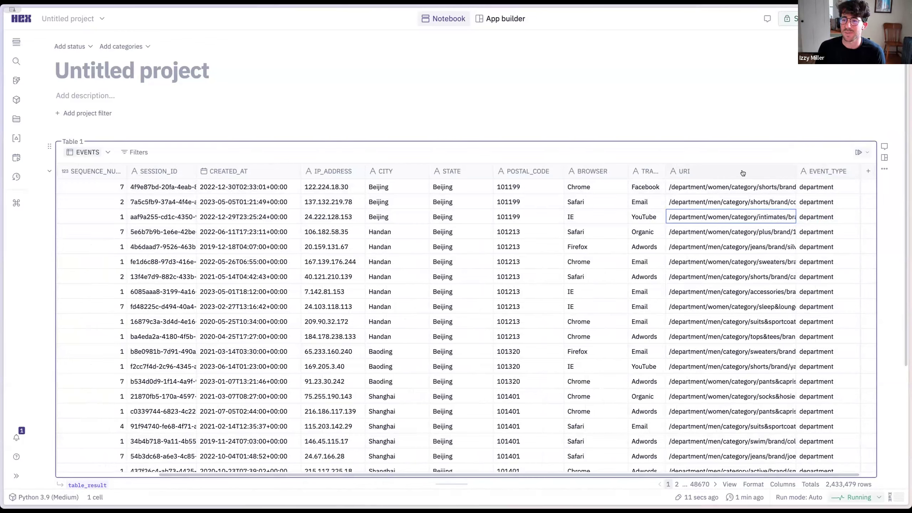
pyautogui.click(767, 187)
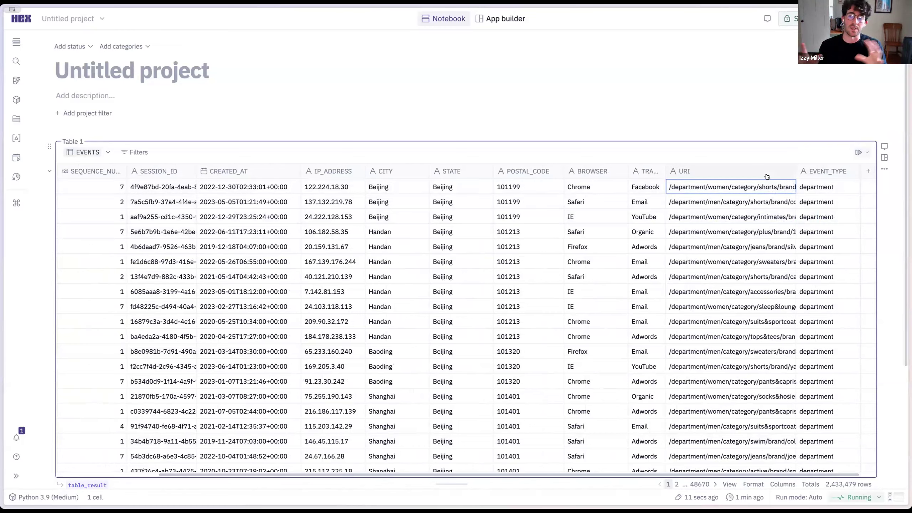
# Add a calculated column to the EVENTS table and name it is_shorts
pyautogui.click(866, 173)
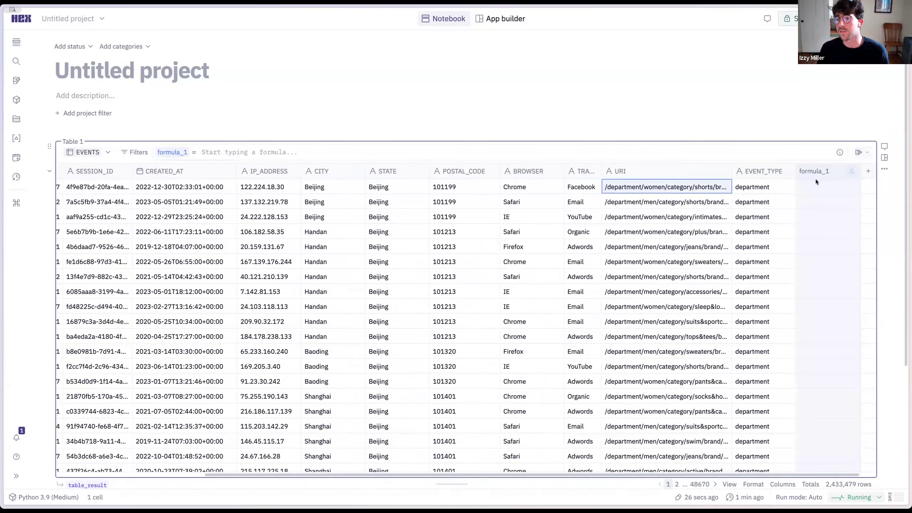
pyautogui.click(180, 153)
pyautogui.write('is')
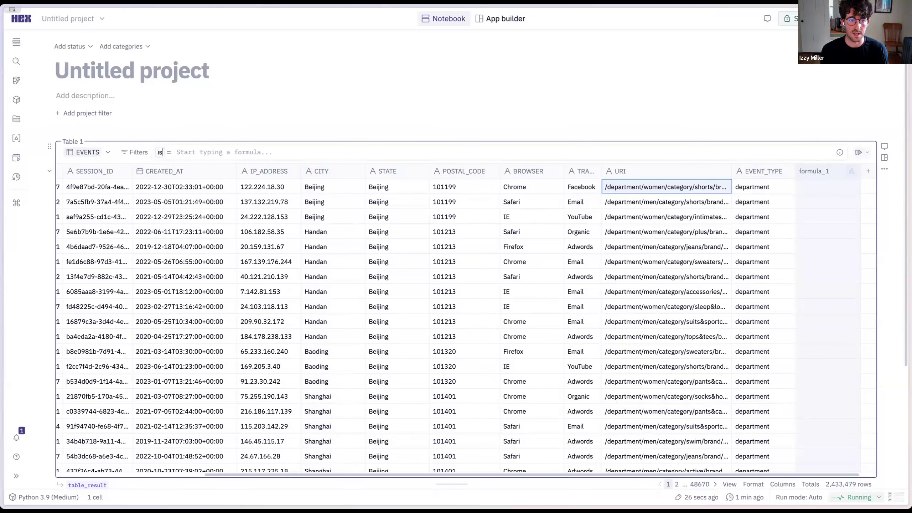
pyautogui.write('_shorts')
pyautogui.press('Tab')
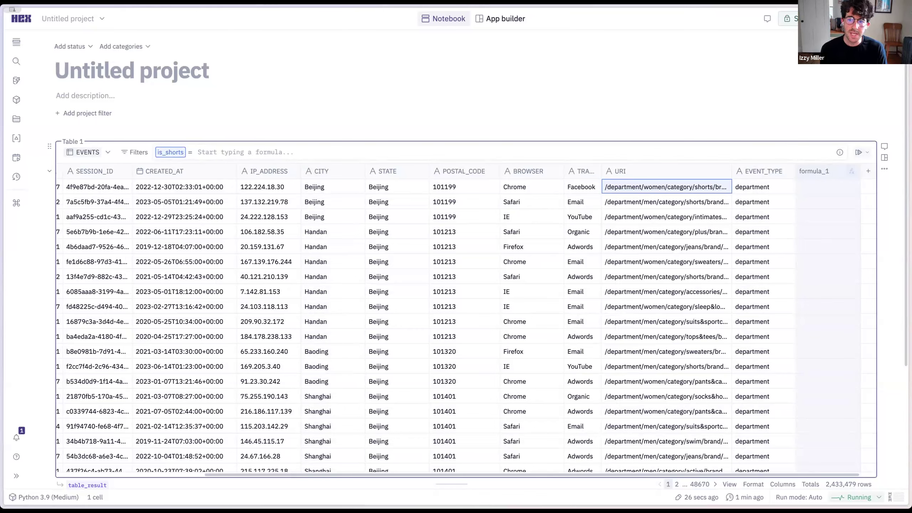
# Enter Contains('shorts',URI) as the formula of the is_shorts column and apply it
pyautogui.write('conta')
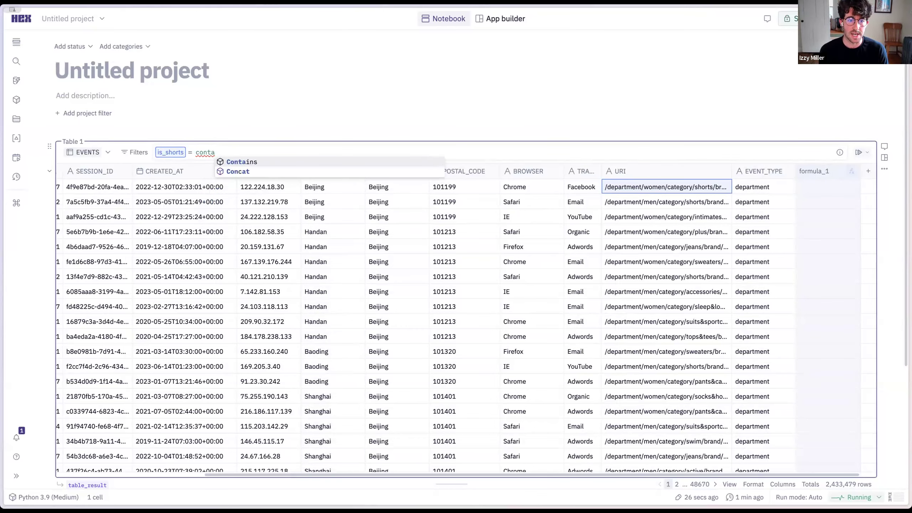
pyautogui.press('Return')
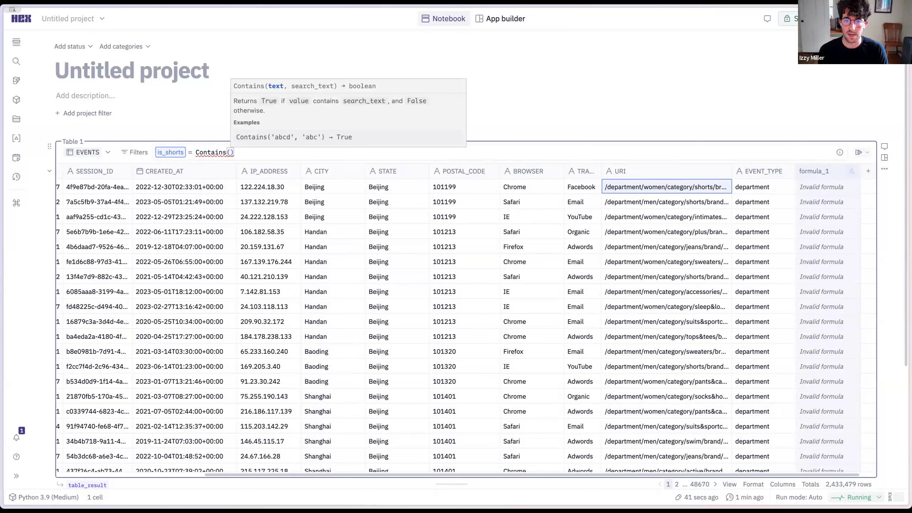
pyautogui.write("'shorts'")
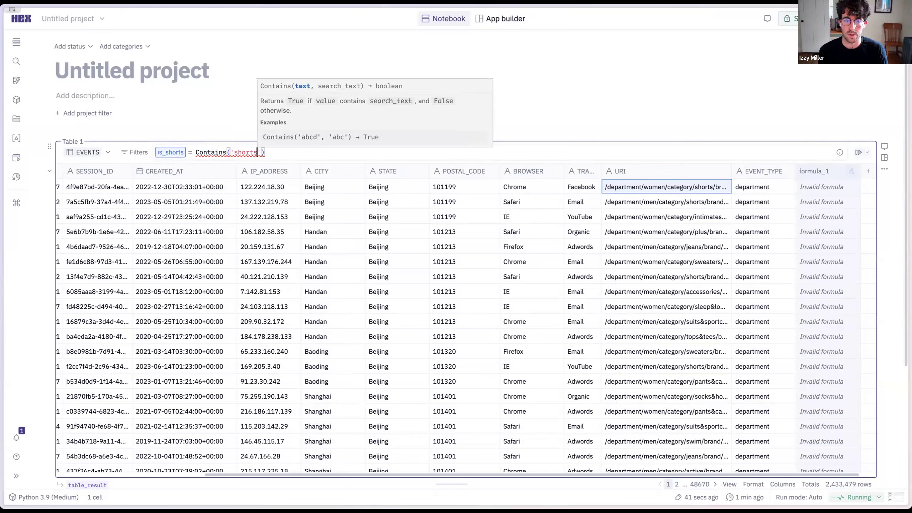
pyautogui.write(',')
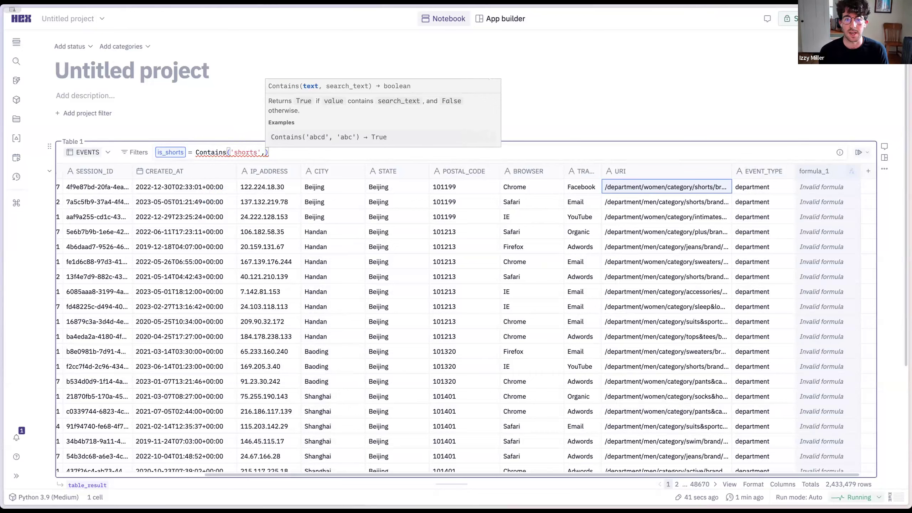
pyautogui.click(677, 190)
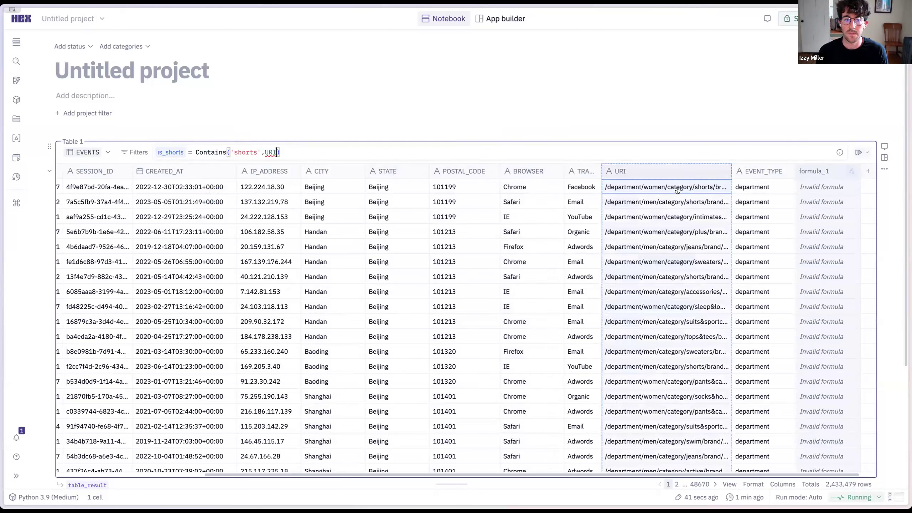
pyautogui.write(')')
pyautogui.press('Return')
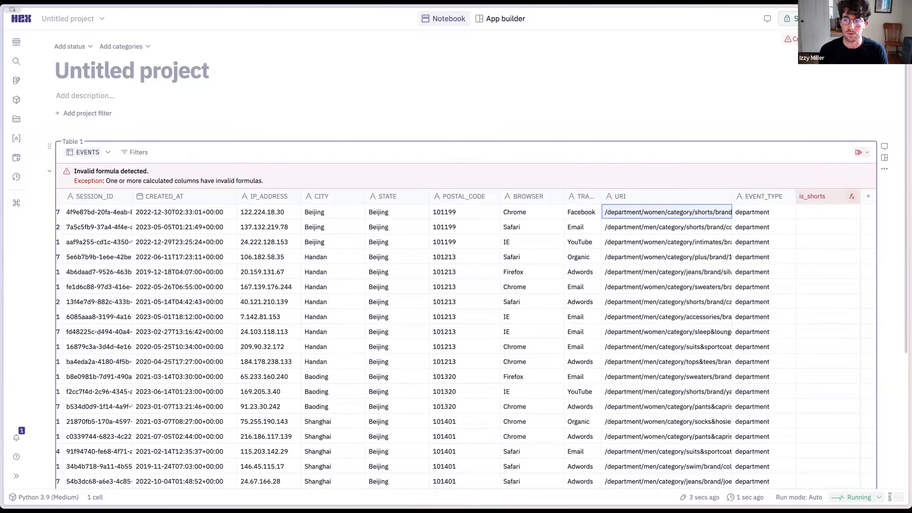
# Correct the formula of the is_shorts column to Contains(URI,'shorts') and apply it
pyautogui.click(825, 200)
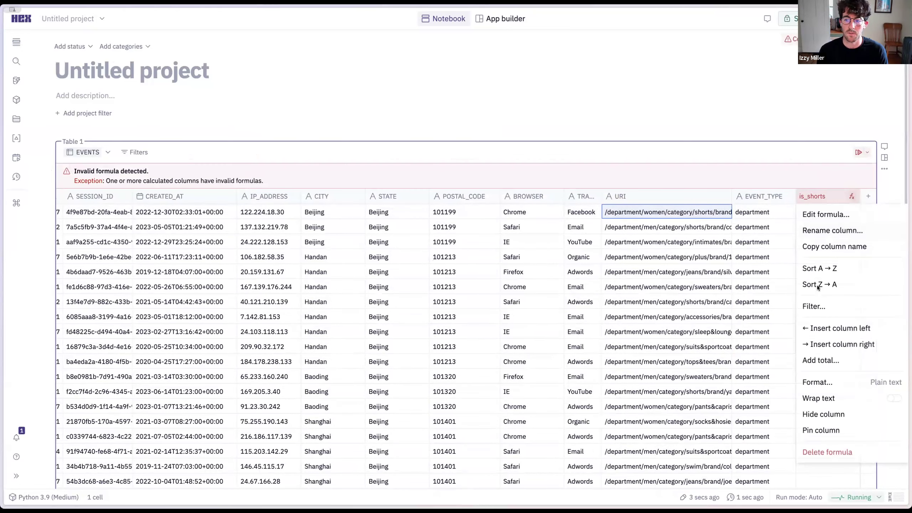
pyautogui.click(830, 215)
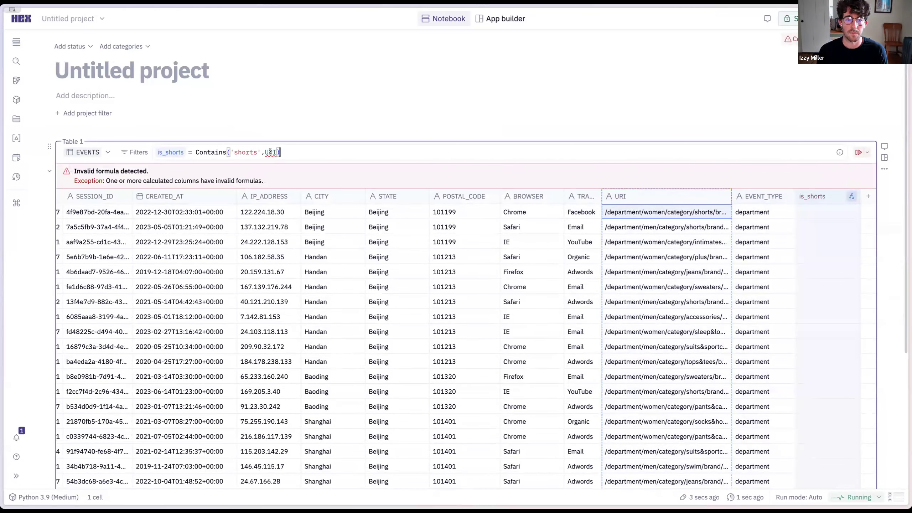
pyautogui.moveTo(270, 152)
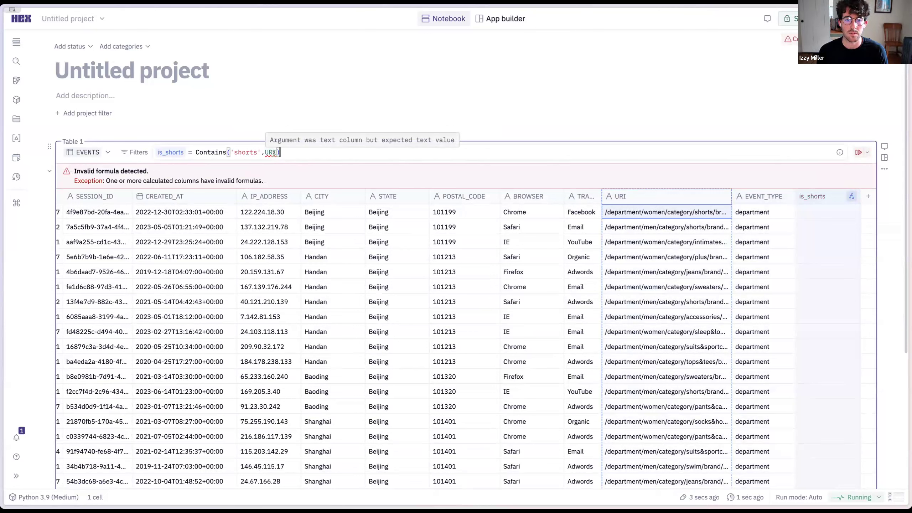
pyautogui.moveTo(277, 153); pyautogui.dragTo(232, 153)
pyautogui.write("URI,'")
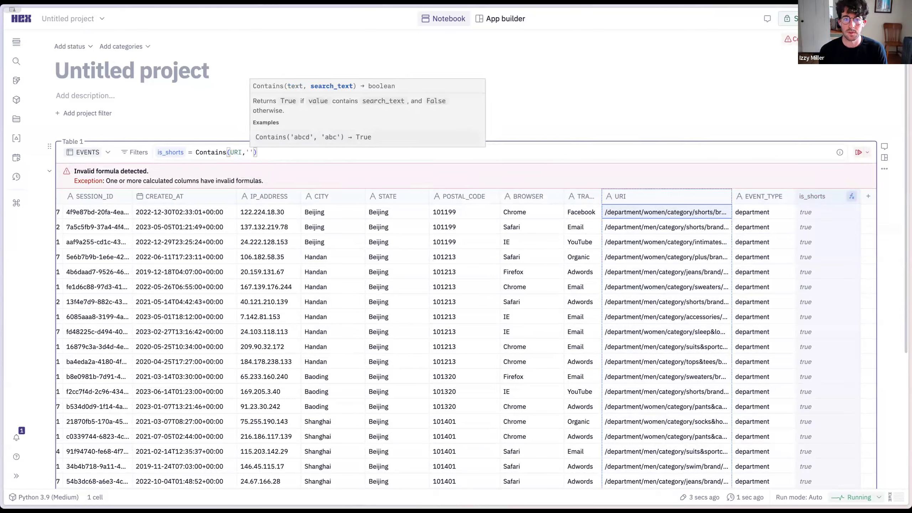
pyautogui.write('shorts')
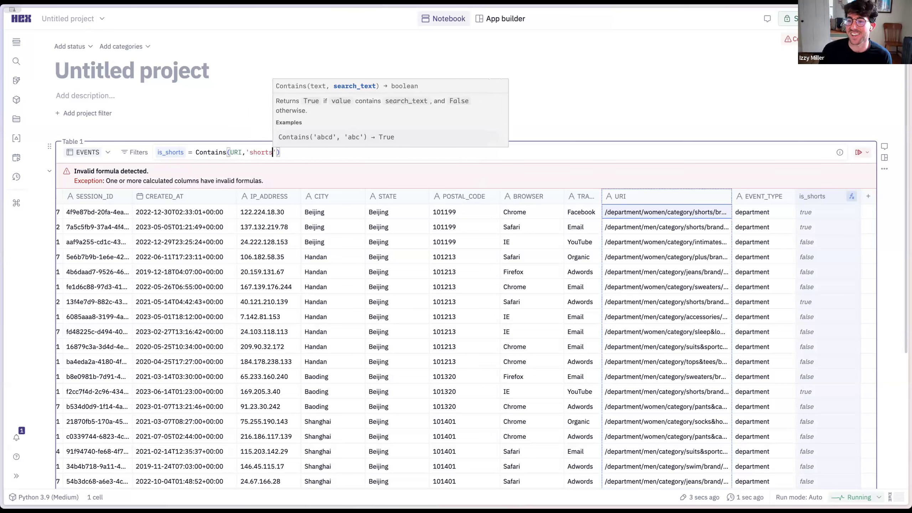
pyautogui.press('Return')
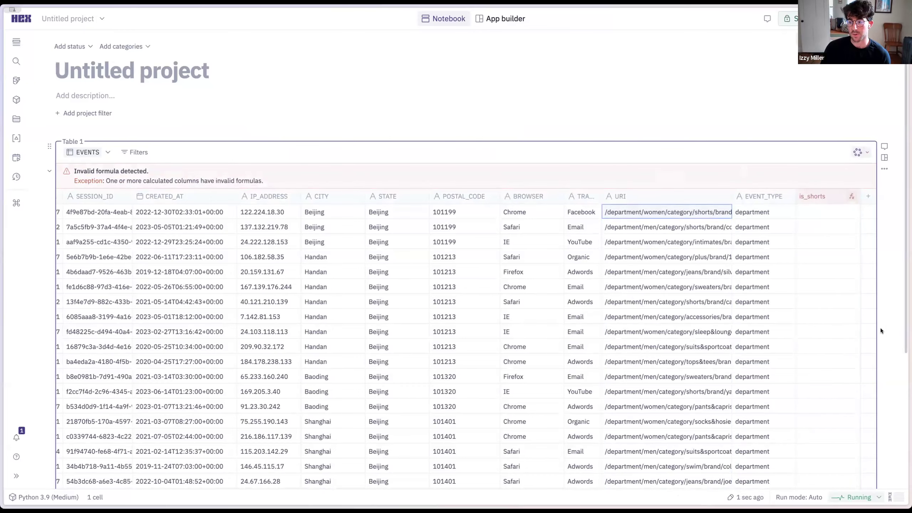
# Compare the URI values of the EVENTS rows with their is_shorts values
pyautogui.scroll(-2, 887, 327)
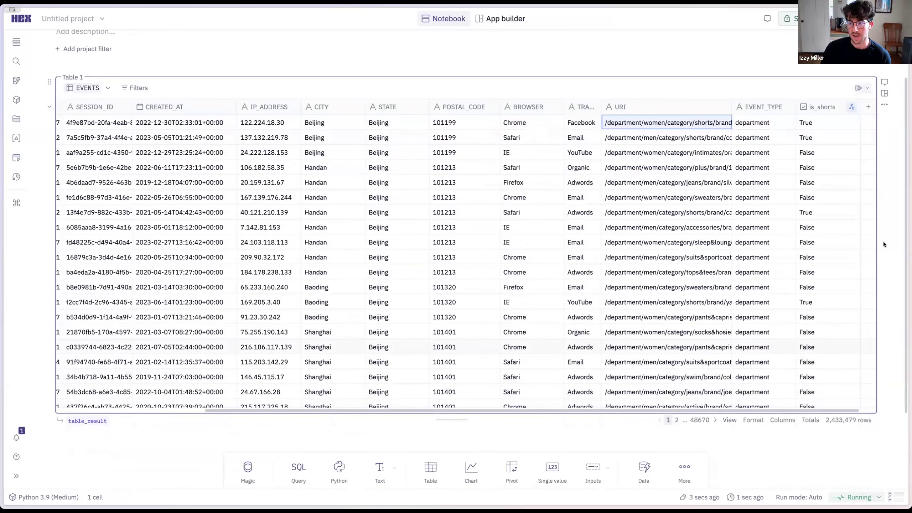
pyautogui.scroll(1, 885, 216)
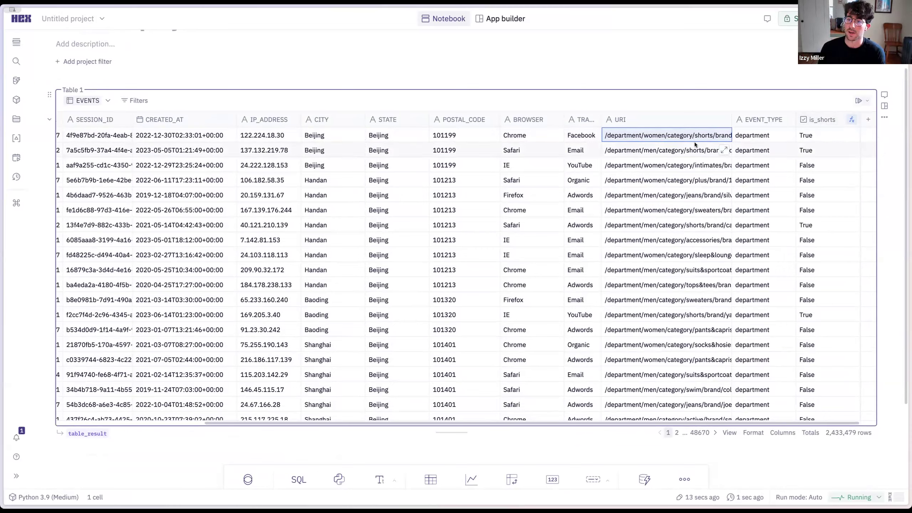
pyautogui.click(697, 154)
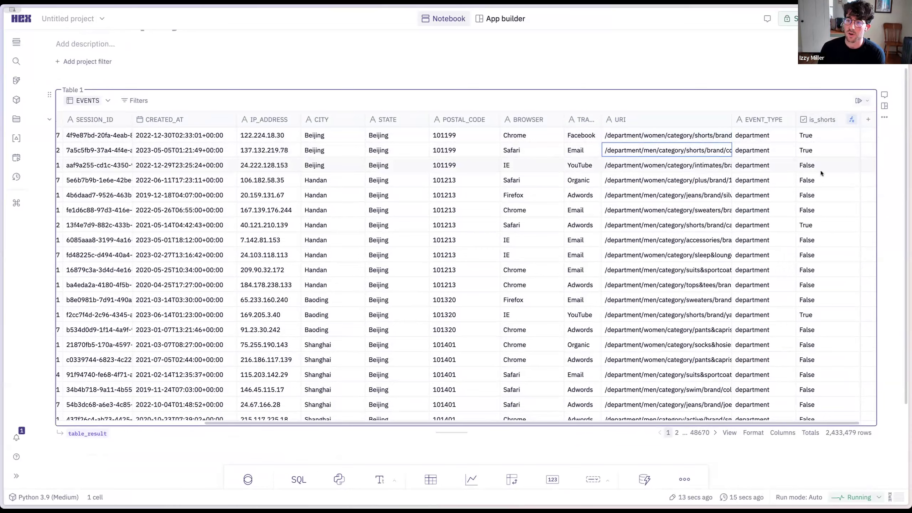
pyautogui.click(808, 167)
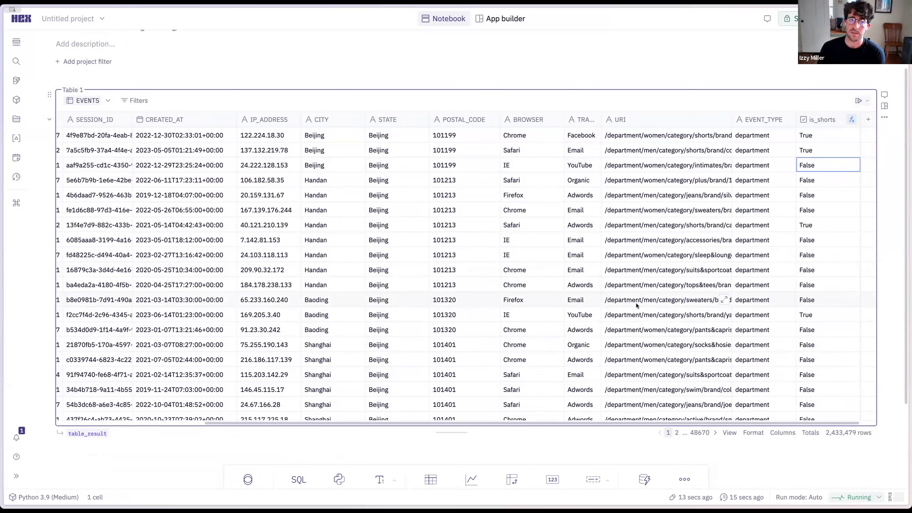
pyautogui.scroll(-3, 634, 304)
pyautogui.scroll(3, 787, 181)
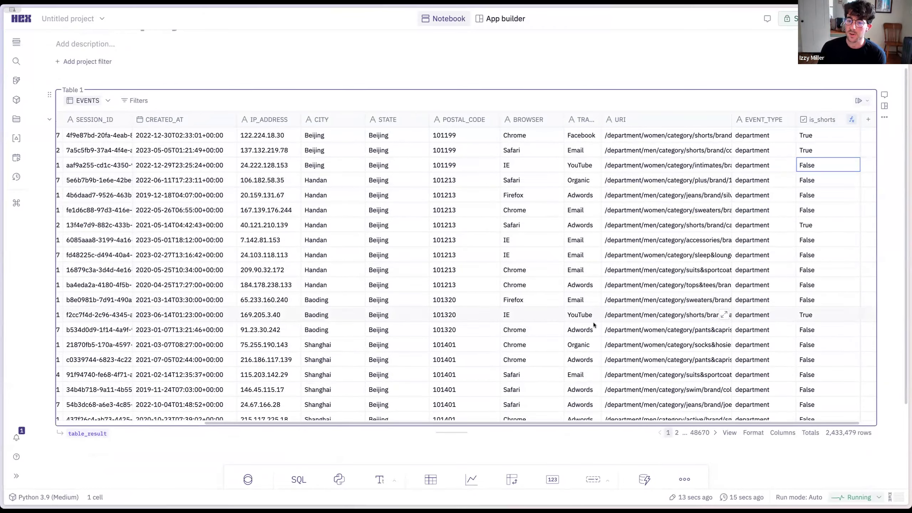
# Start a conditional formatting rule for the EVENTS table and limit it to only the is_shorts column
pyautogui.click(754, 433)
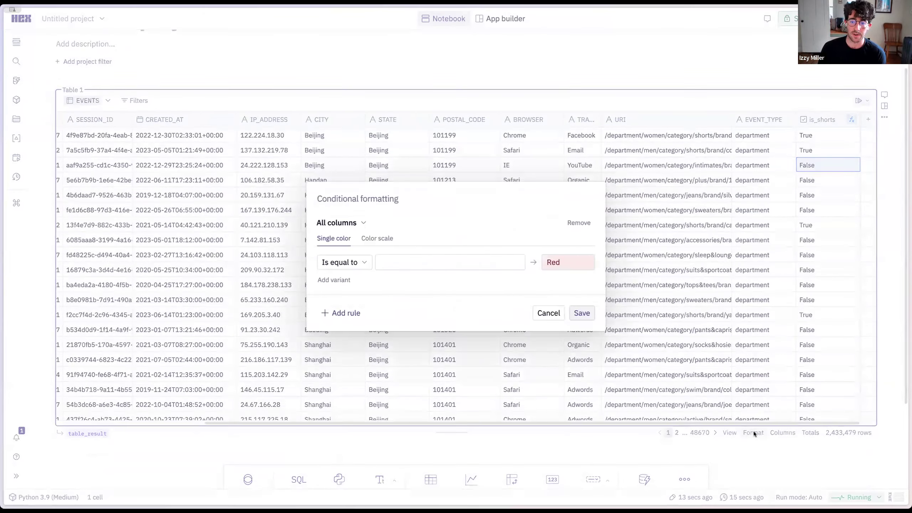
pyautogui.click(358, 224)
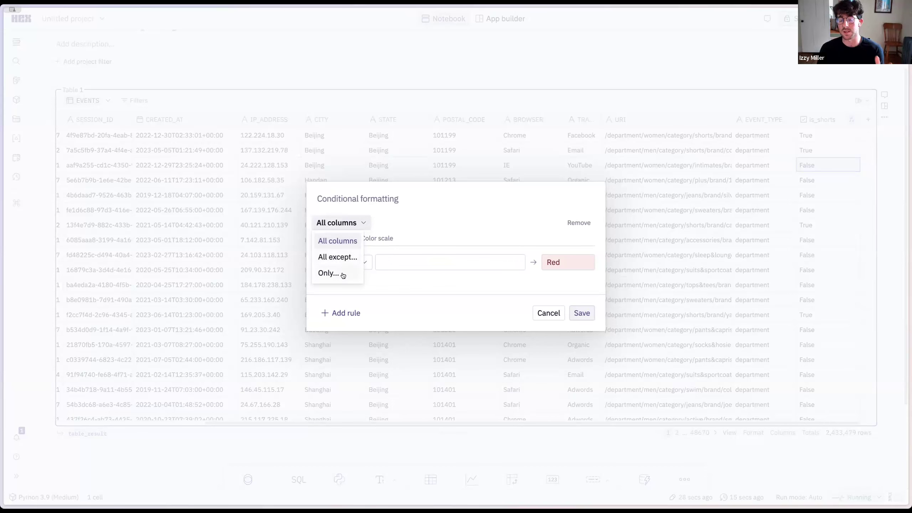
pyautogui.click(343, 275)
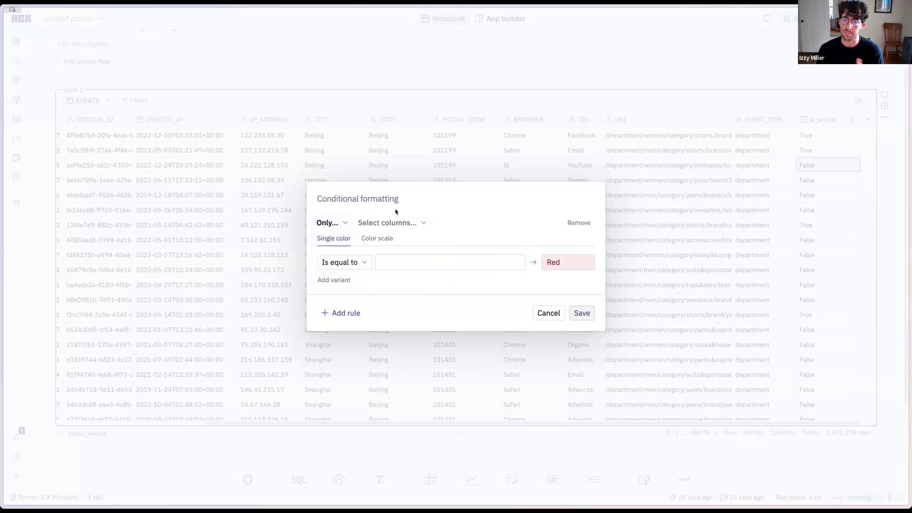
pyautogui.click(401, 226)
pyautogui.scroll(-3, 410, 356)
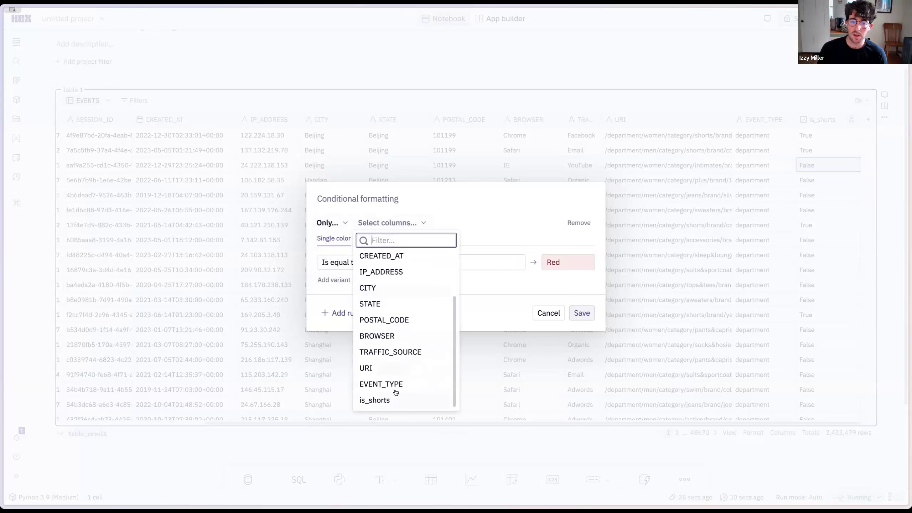
pyautogui.click(380, 401)
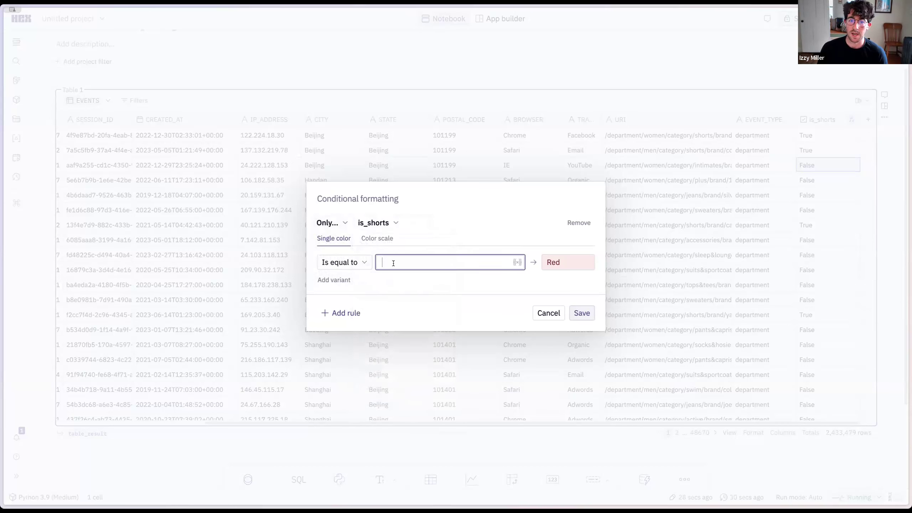
# Set the rule to color is_shorts values red when the condition Is false is met, save it and check the rows
pyautogui.click(357, 262)
pyautogui.scroll(-3, 366, 362)
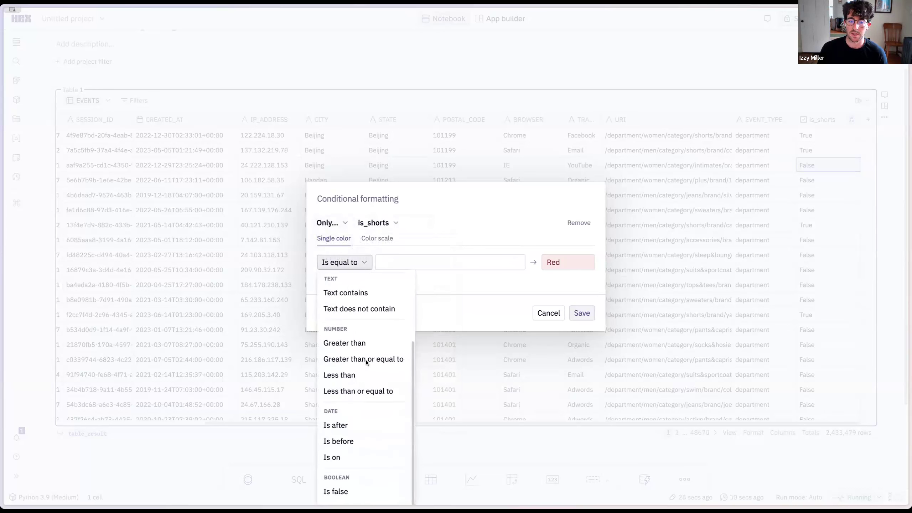
pyautogui.click(498, 321)
pyautogui.click(355, 263)
pyautogui.scroll(-3, 363, 484)
pyautogui.click(363, 491)
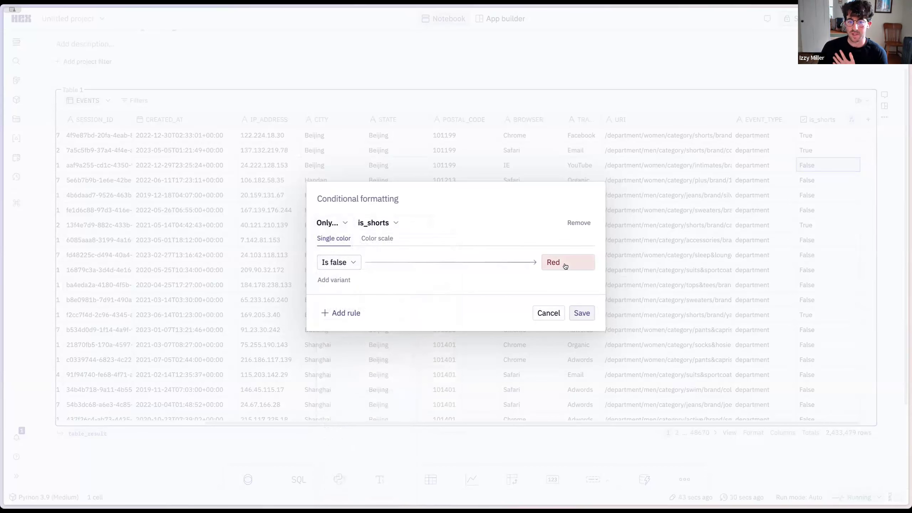
pyautogui.click(581, 313)
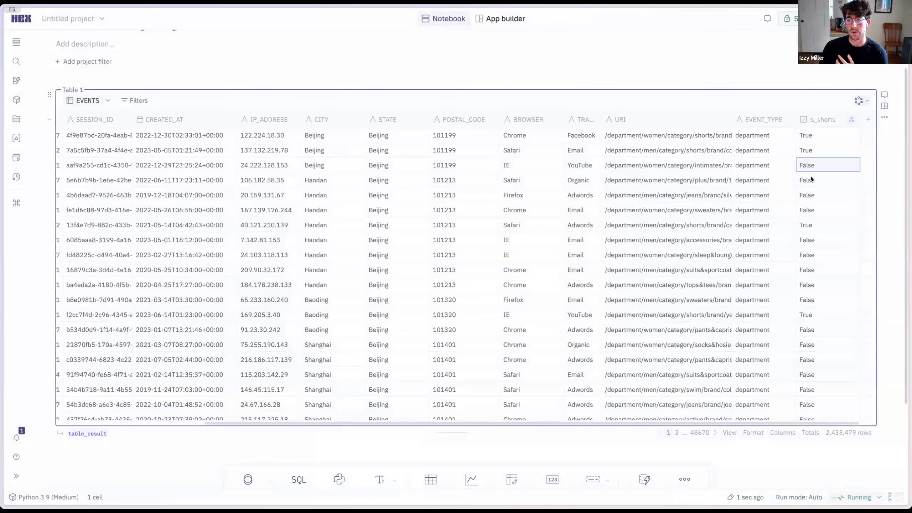
pyautogui.scroll(-6, 812, 278)
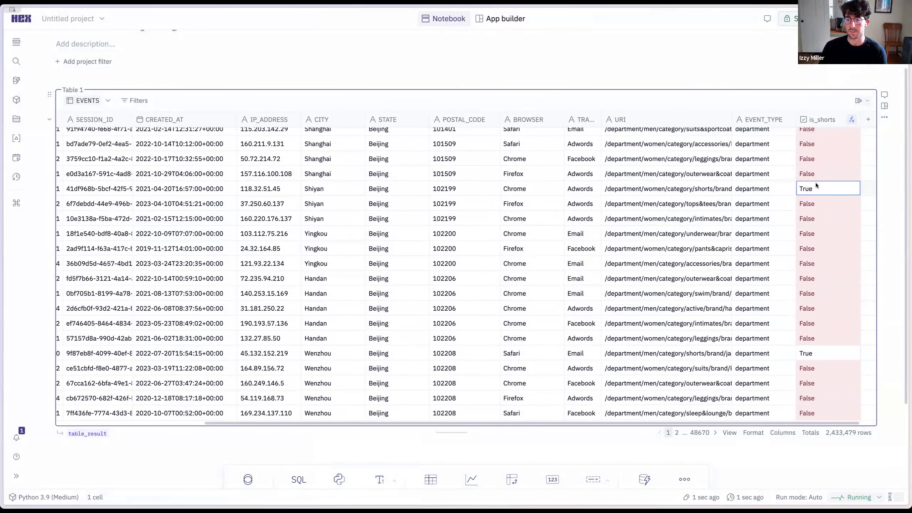
pyautogui.scroll(5, 815, 185)
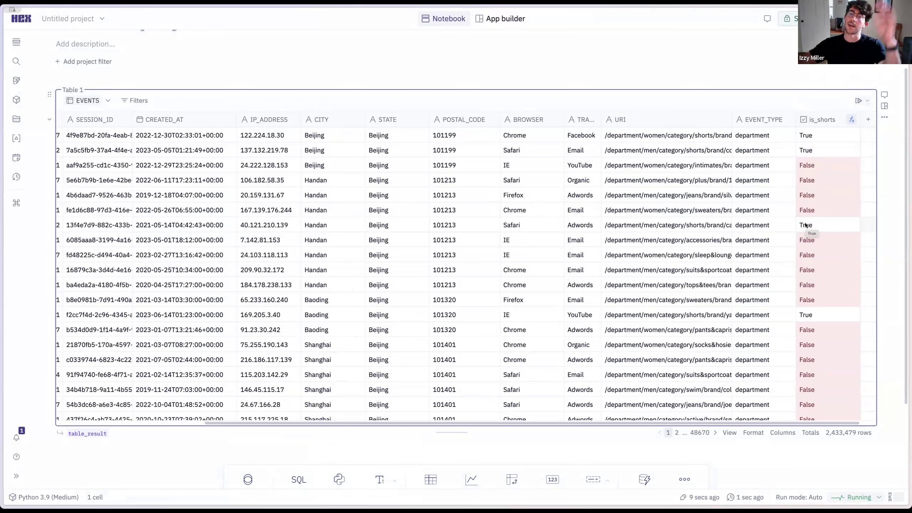
# Filter the EVENTS table to rows where is_shorts is true
pyautogui.click(830, 124)
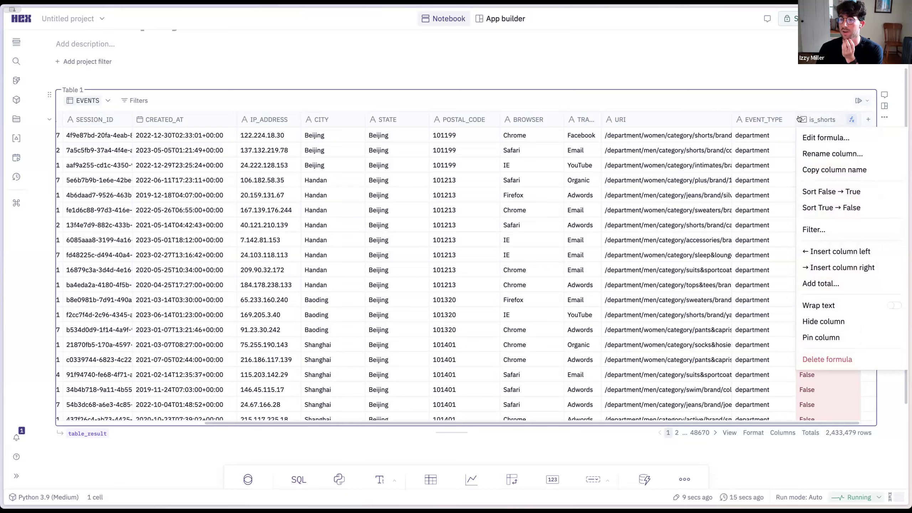
pyautogui.click(798, 105)
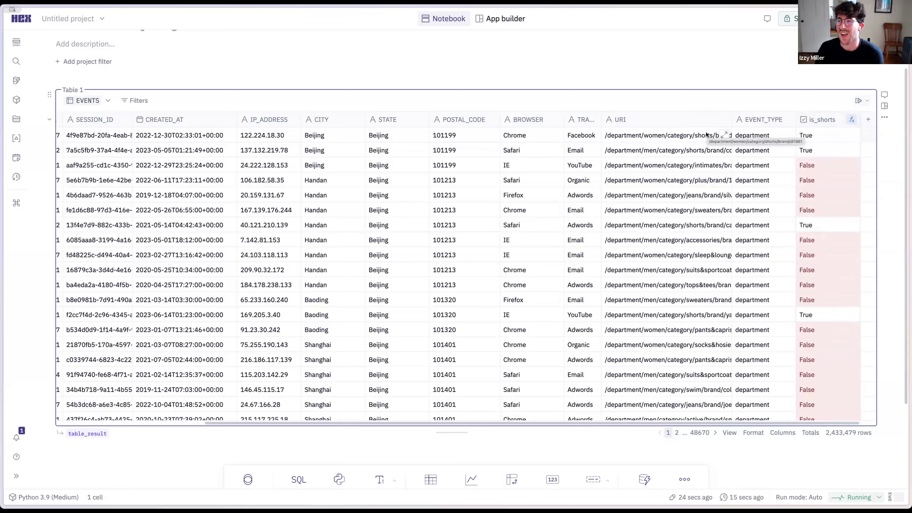
pyautogui.click(813, 123)
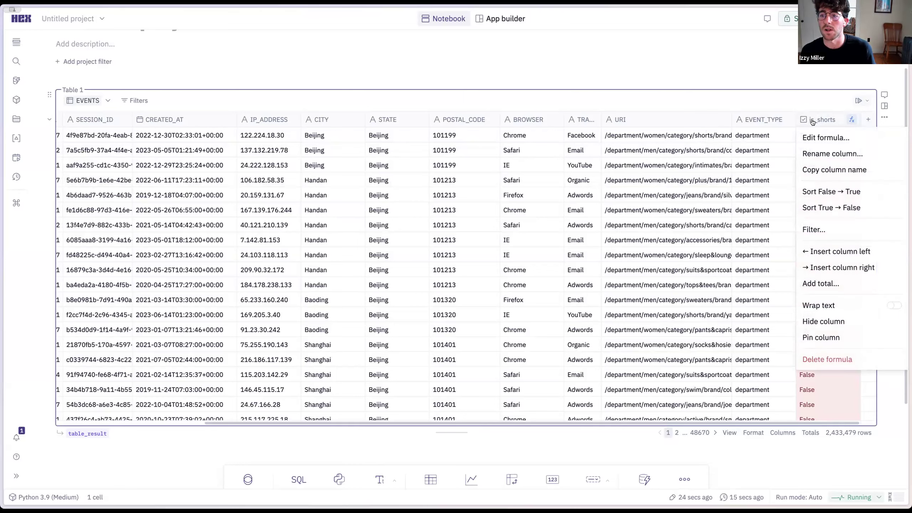
pyautogui.click(813, 230)
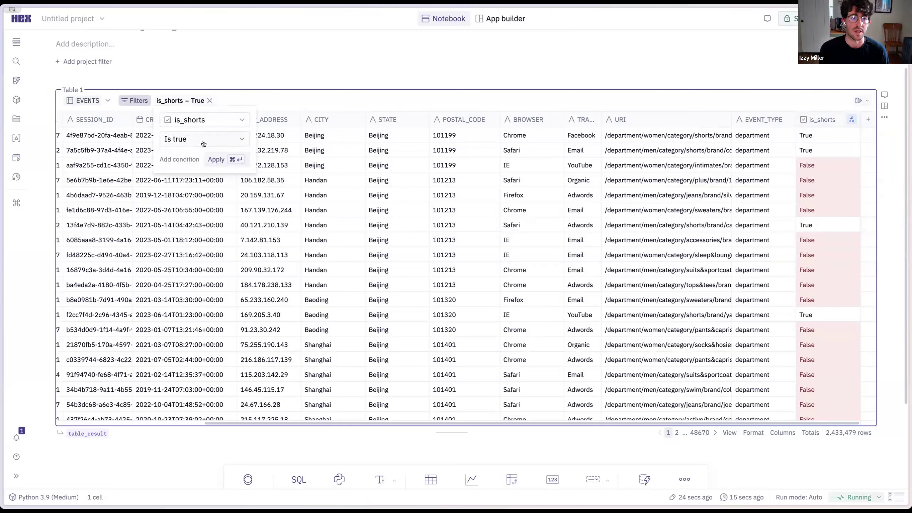
pyautogui.press('super+Return')
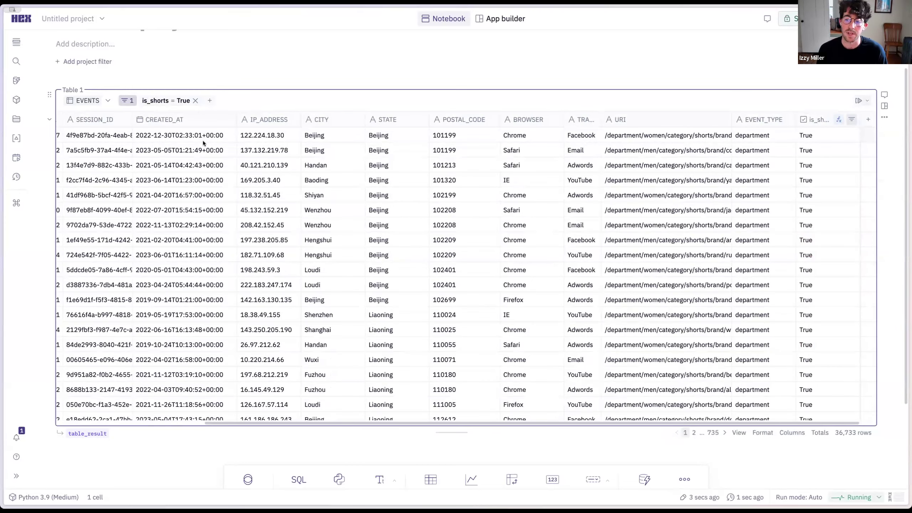
# Remove the is_shorts filter from the EVENTS table and look across its columns
pyautogui.moveTo(843, 425); pyautogui.dragTo(657, 416)
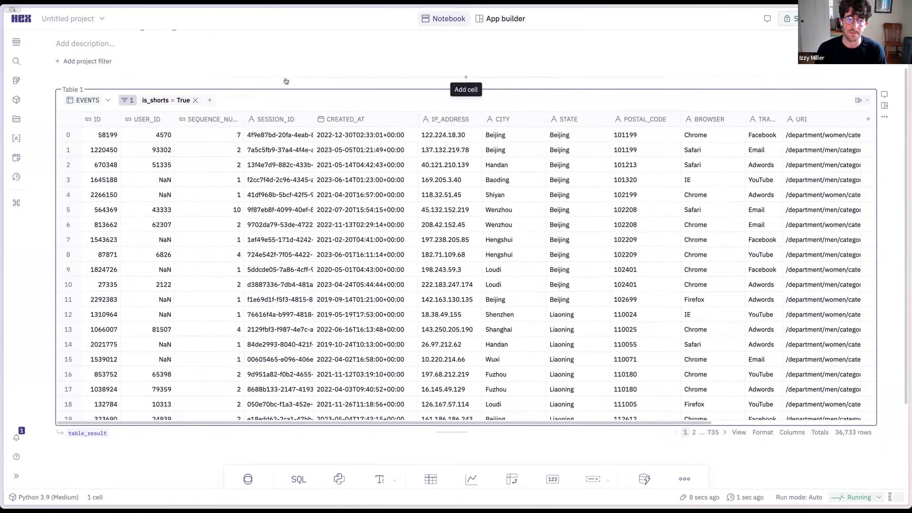
pyautogui.scroll(-2, 285, 82)
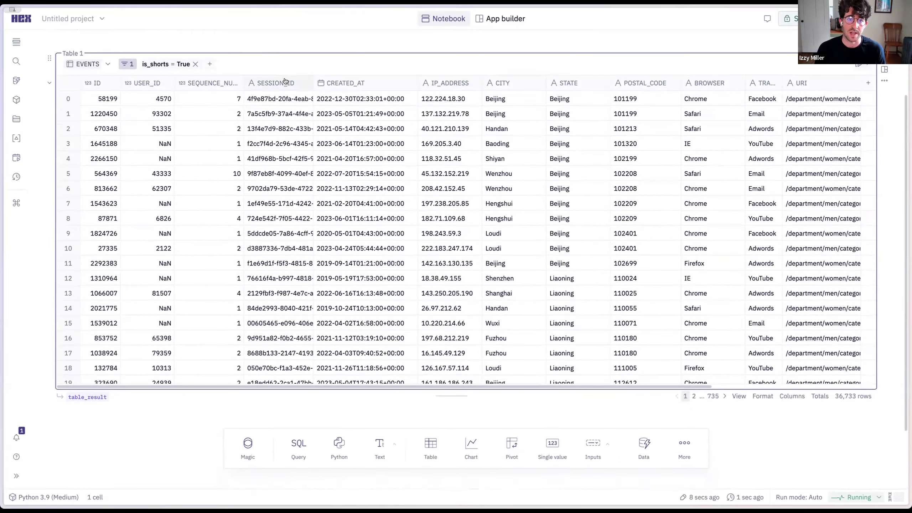
pyautogui.click(196, 64)
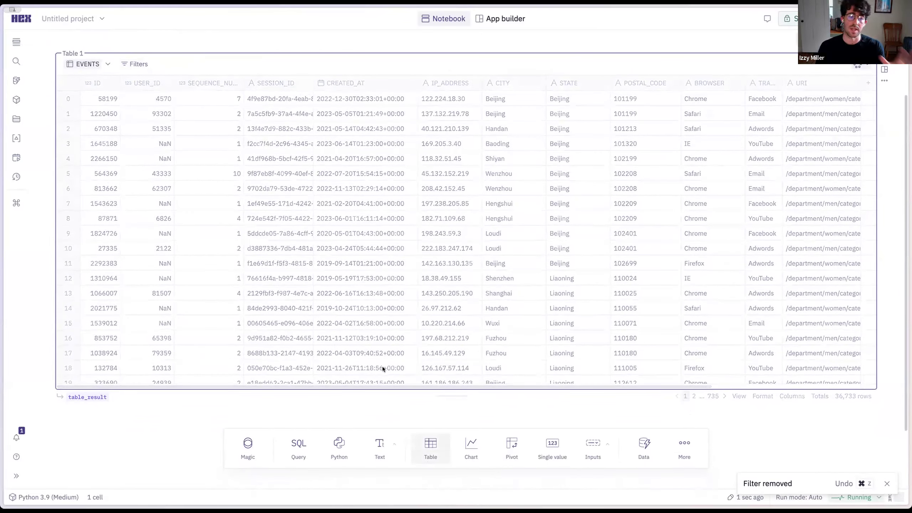
pyautogui.hscroll(5, 614, 384)
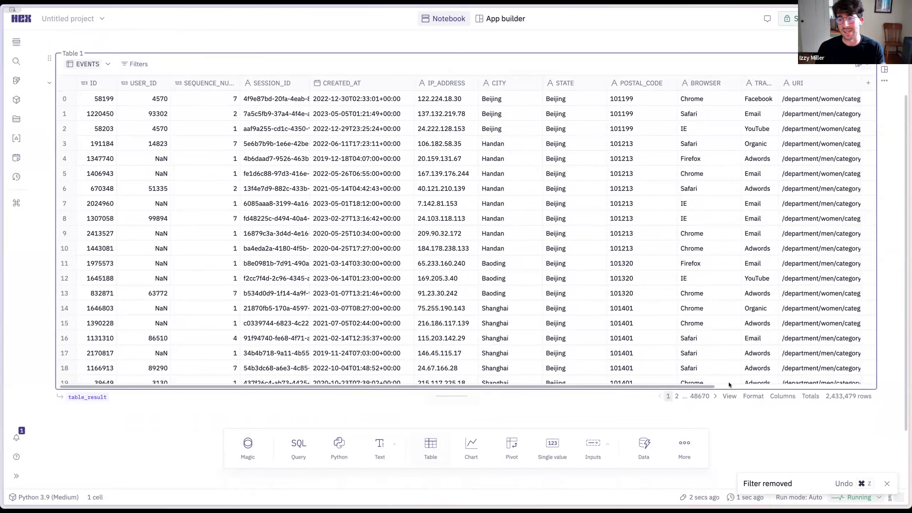
pyautogui.hscroll(-5, 552, 385)
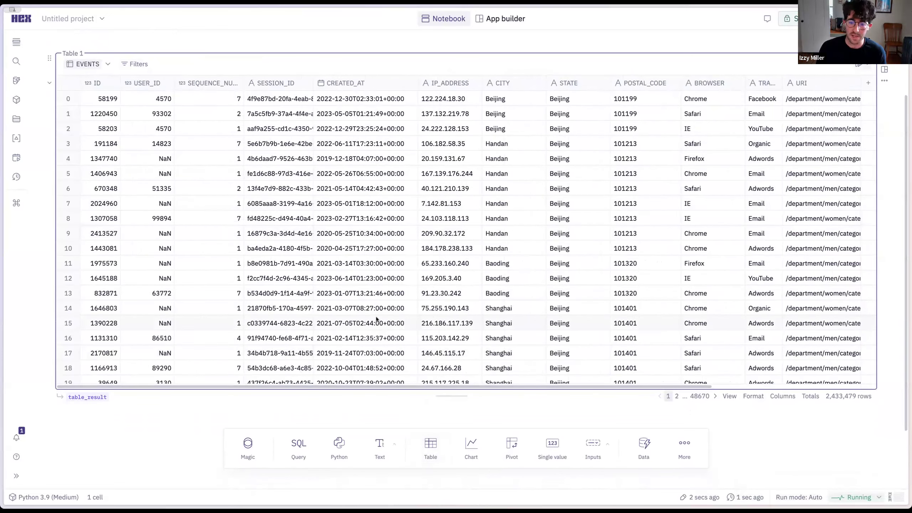
# Add a filter cell based on table_result that keeps the rows where is_shorts is true
pyautogui.click(87, 397)
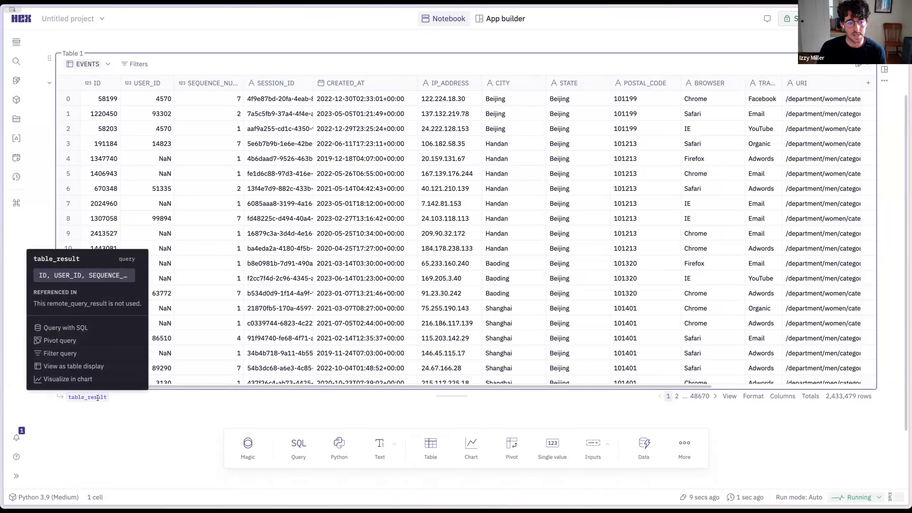
pyautogui.click(83, 354)
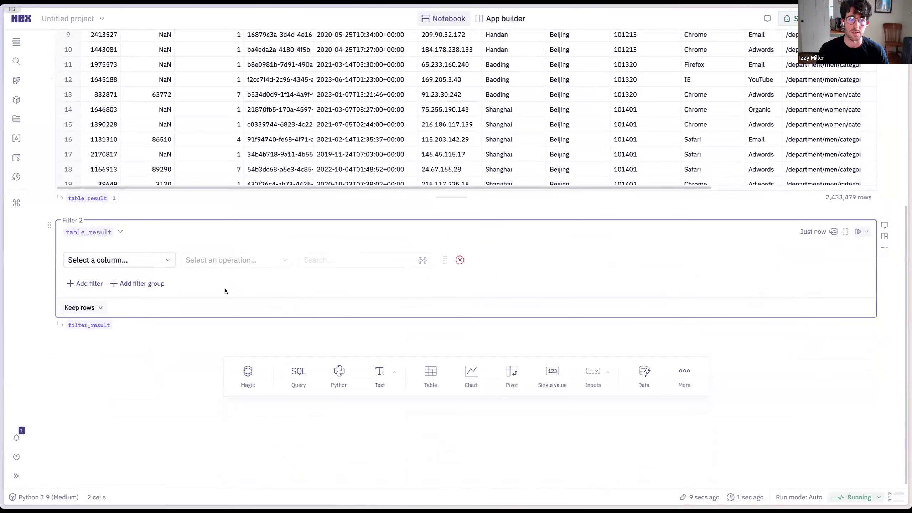
pyautogui.click(147, 260)
pyautogui.scroll(-2, 112, 431)
pyautogui.click(107, 439)
pyautogui.click(237, 265)
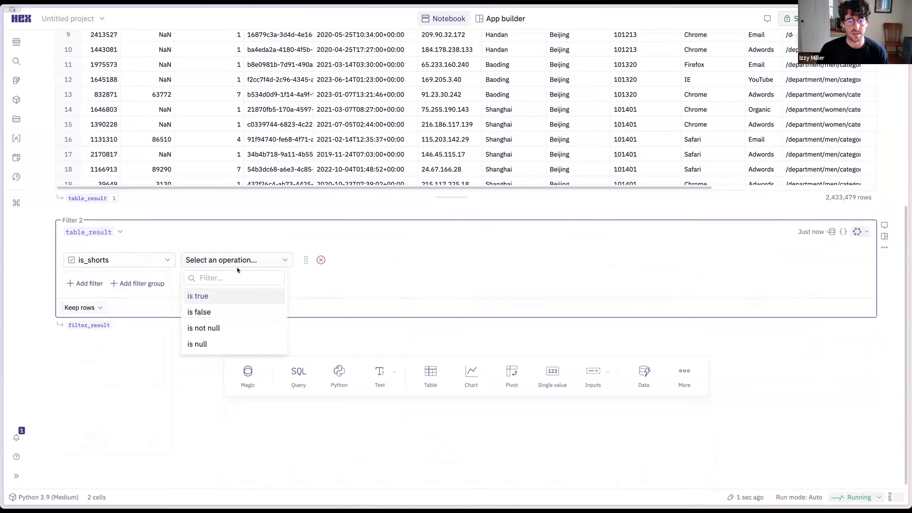
pyautogui.click(229, 296)
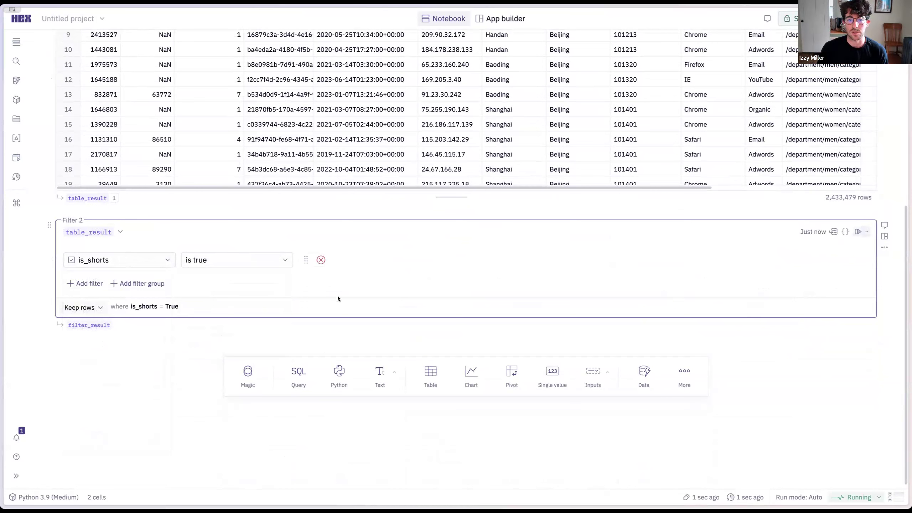
# Add a second condition to the filter cell so that STATE is equal to California
pyautogui.click(81, 286)
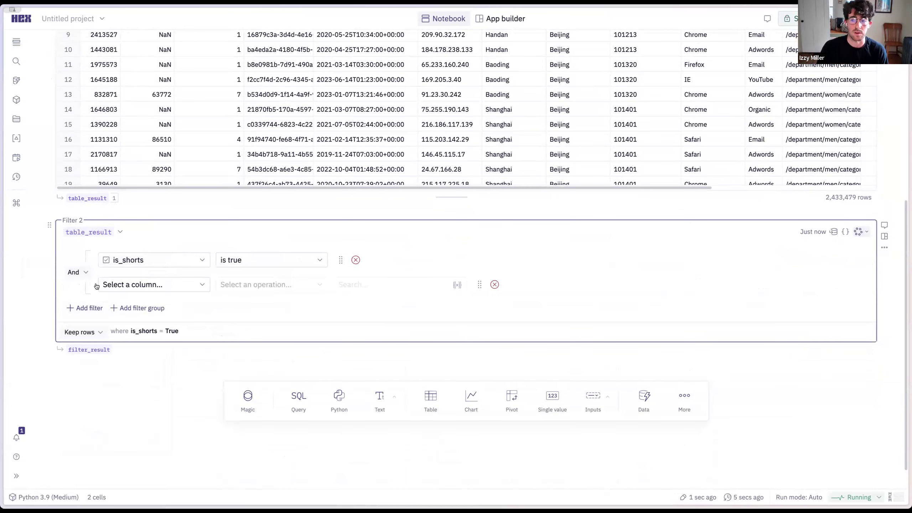
pyautogui.click(199, 289)
pyautogui.scroll(-3, 159, 384)
pyautogui.click(158, 372)
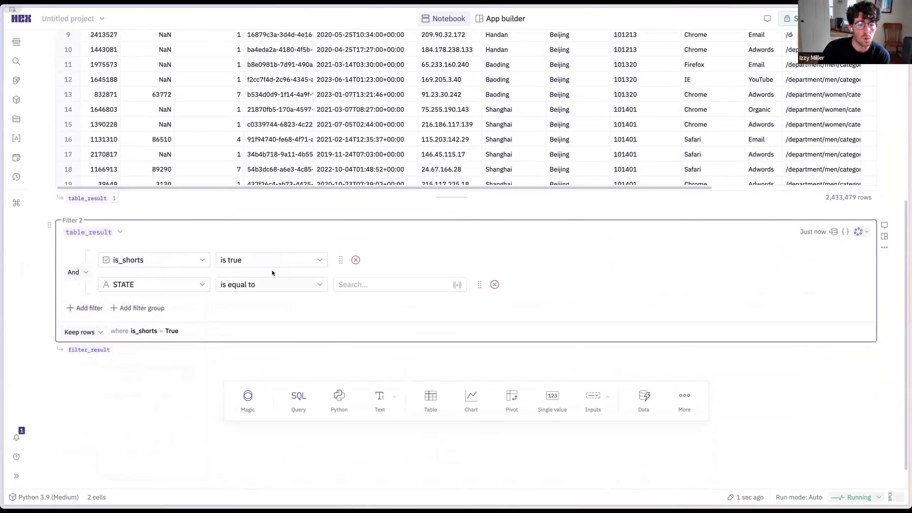
pyautogui.click(352, 285)
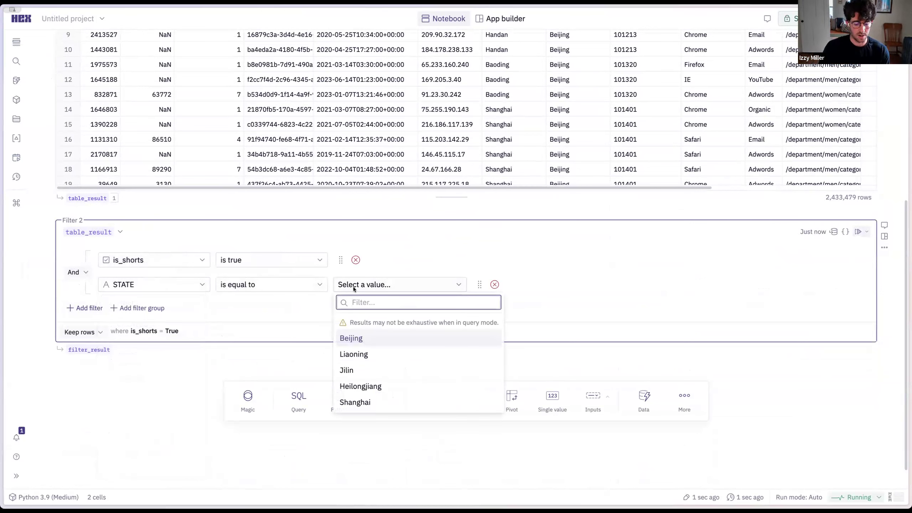
pyautogui.write('California')
pyautogui.click(380, 345)
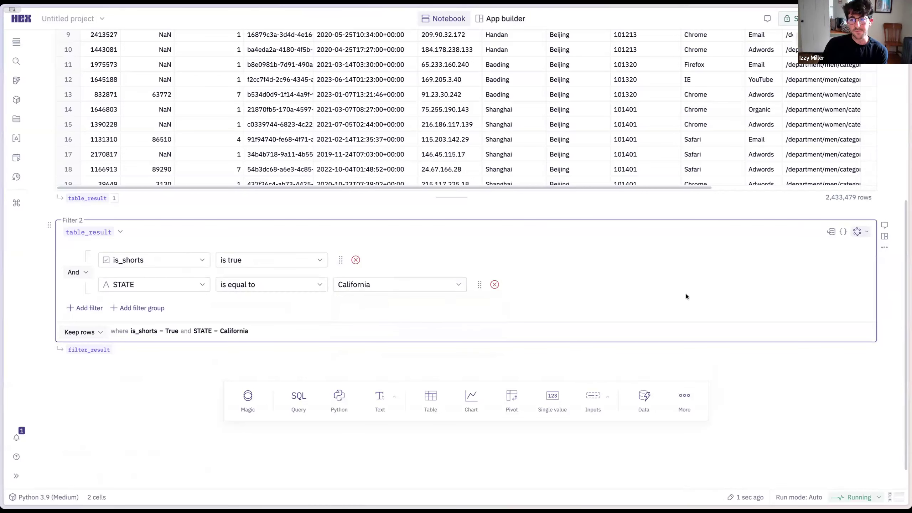
# Visualize filter_result in a new chart cell and put CITY on the x-axis
pyautogui.moveTo(99, 353)
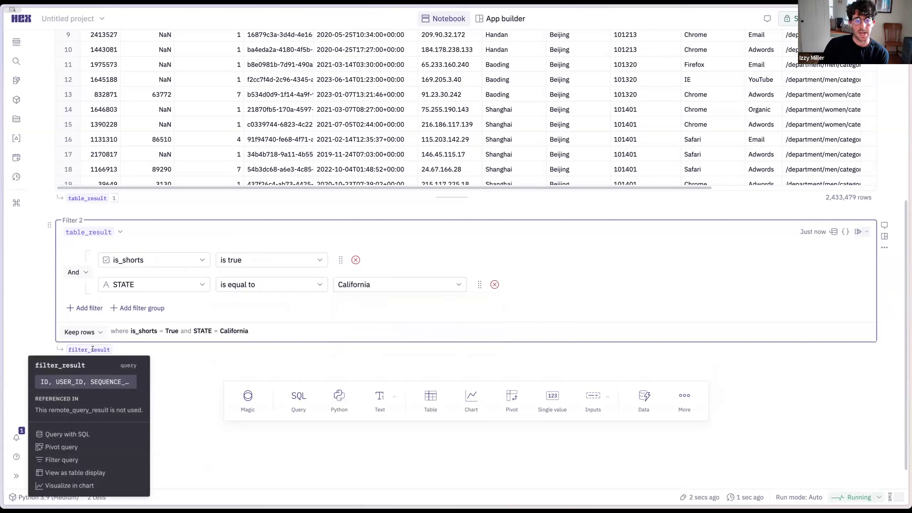
pyautogui.click(85, 485)
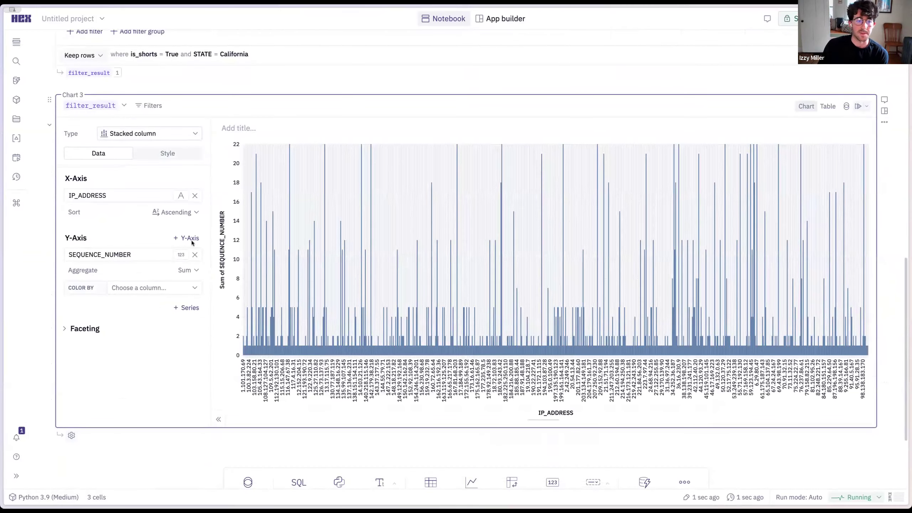
pyautogui.click(129, 196)
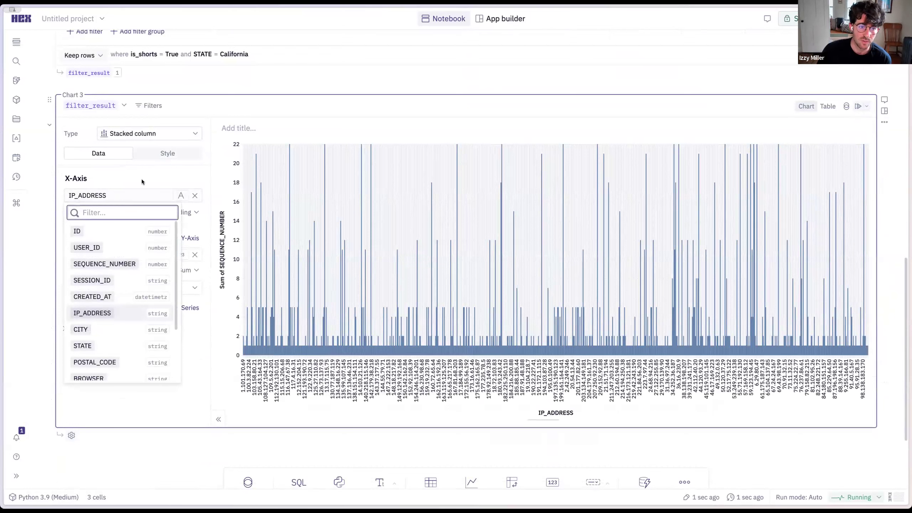
pyautogui.click(137, 197)
pyautogui.click(123, 200)
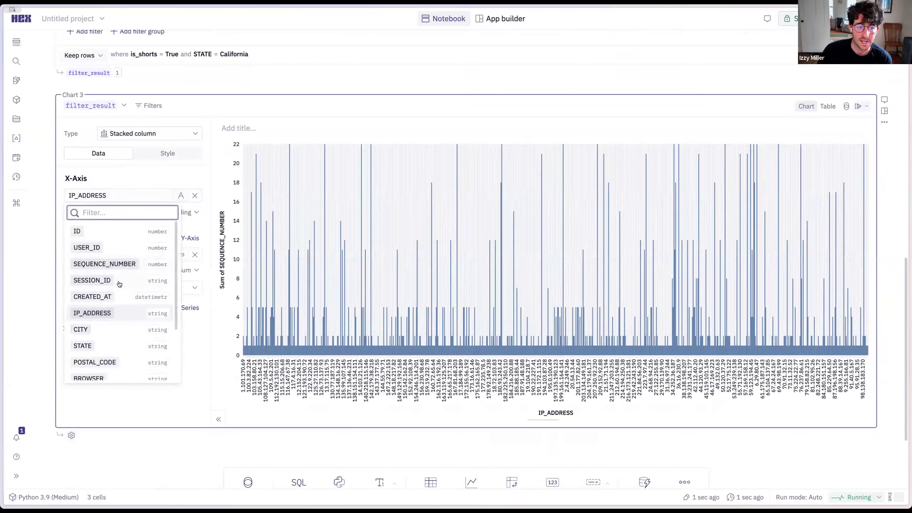
pyautogui.scroll(-2, 119, 298)
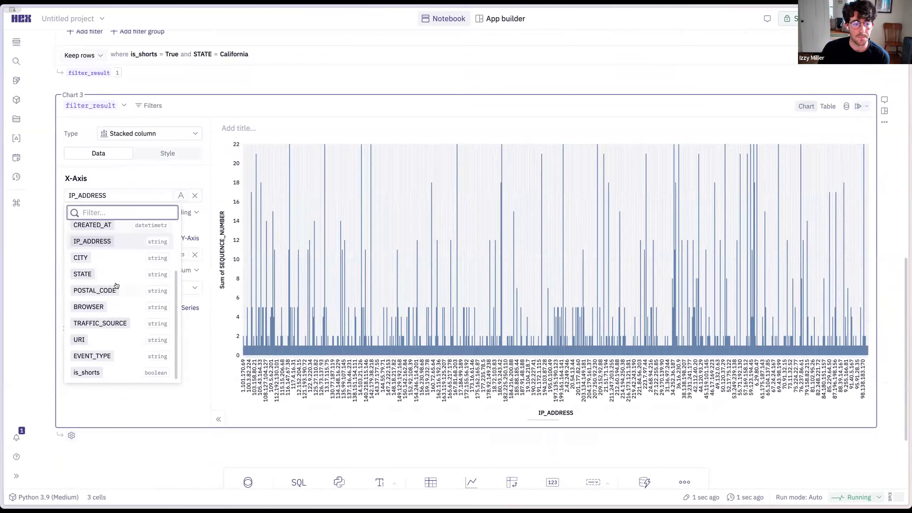
pyautogui.click(112, 258)
# Set the chart's y-axis to CREATED_AT and inspect the Los Angeles column
pyautogui.click(147, 255)
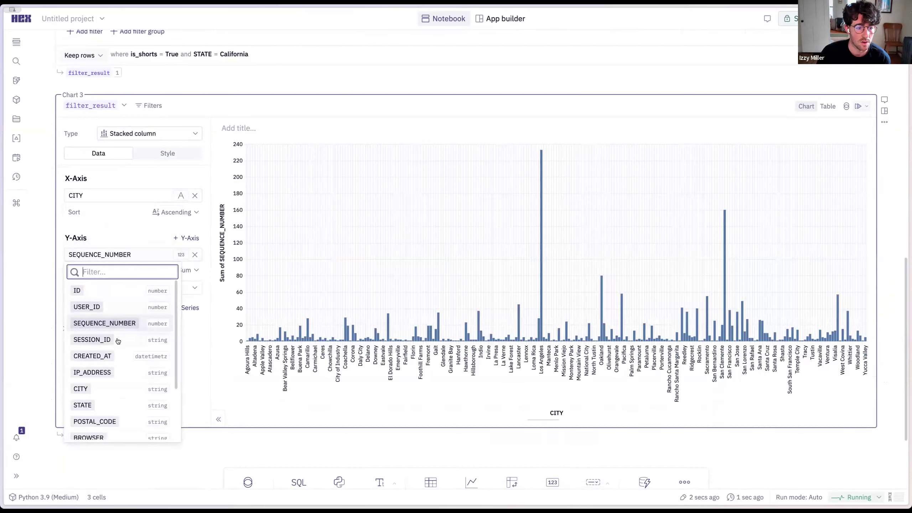
pyautogui.click(119, 356)
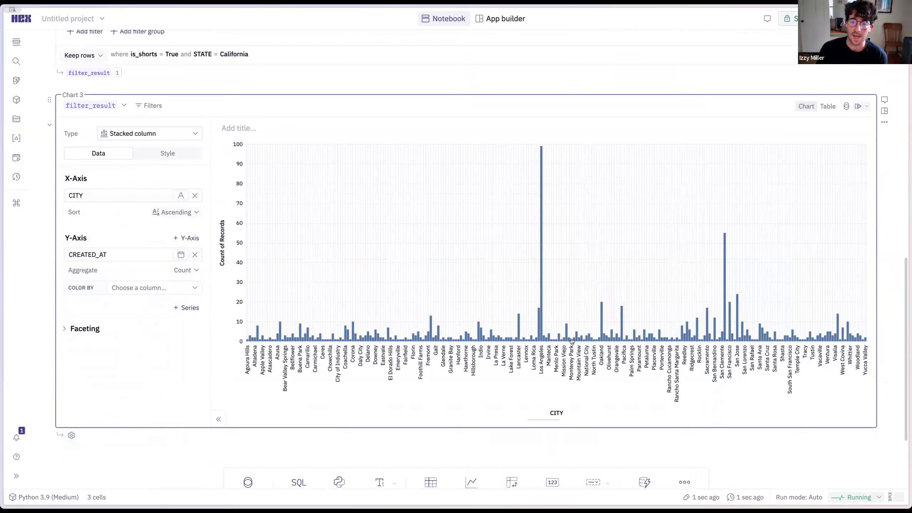
pyautogui.moveTo(542, 304)
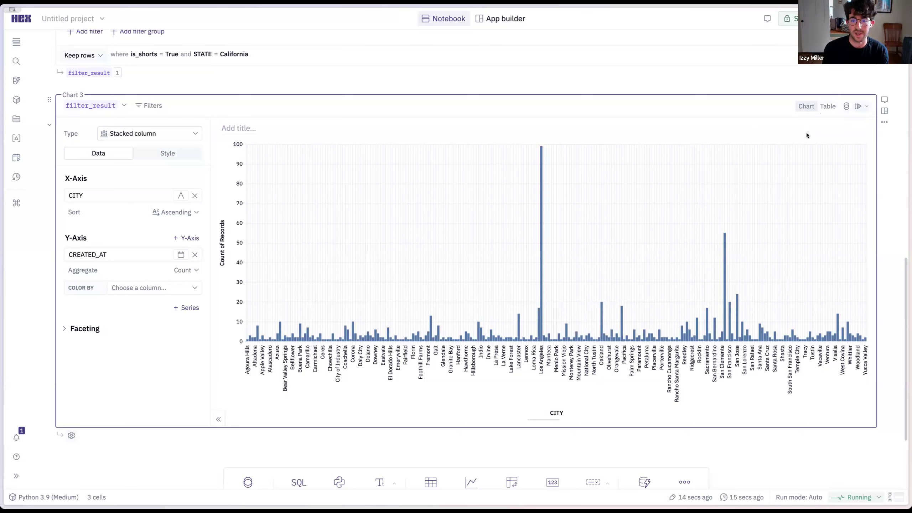
# Look through the chart's style options, including the x-axis, y-axis and tooltip settings
pyautogui.press('super+k')
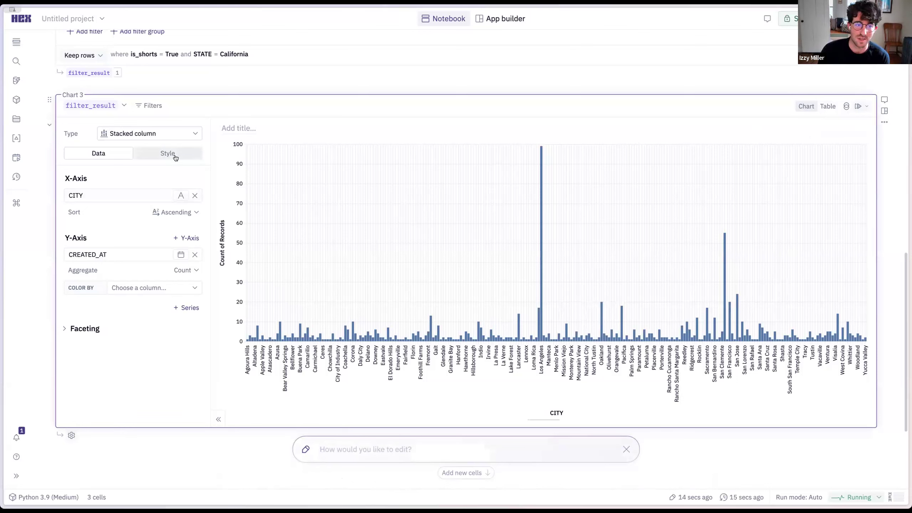
pyautogui.click(626, 449)
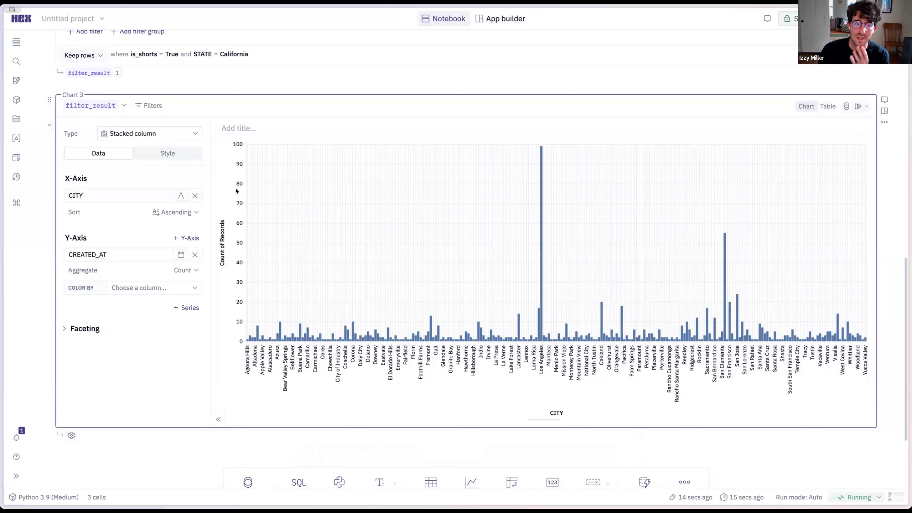
pyautogui.click(172, 154)
pyautogui.click(88, 325)
pyautogui.scroll(-1, 82, 370)
pyautogui.click(83, 371)
pyautogui.scroll(-5, 134, 288)
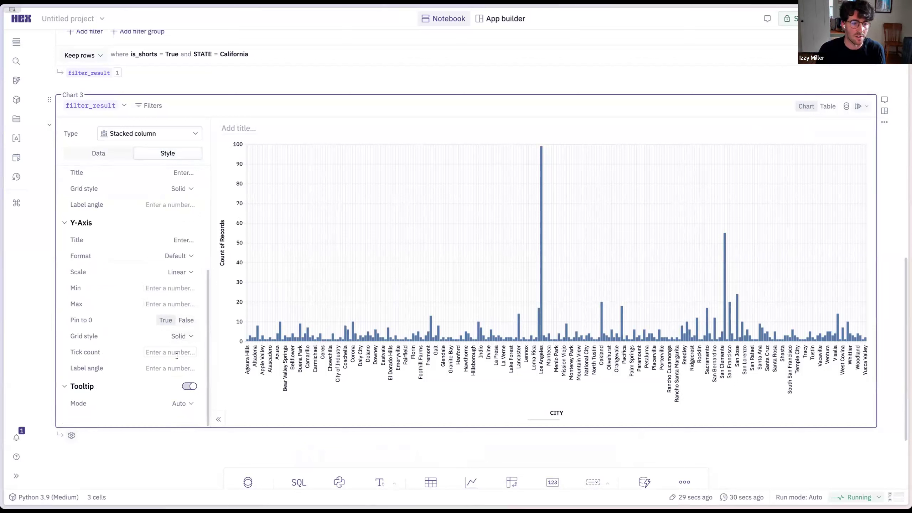
pyautogui.click(108, 155)
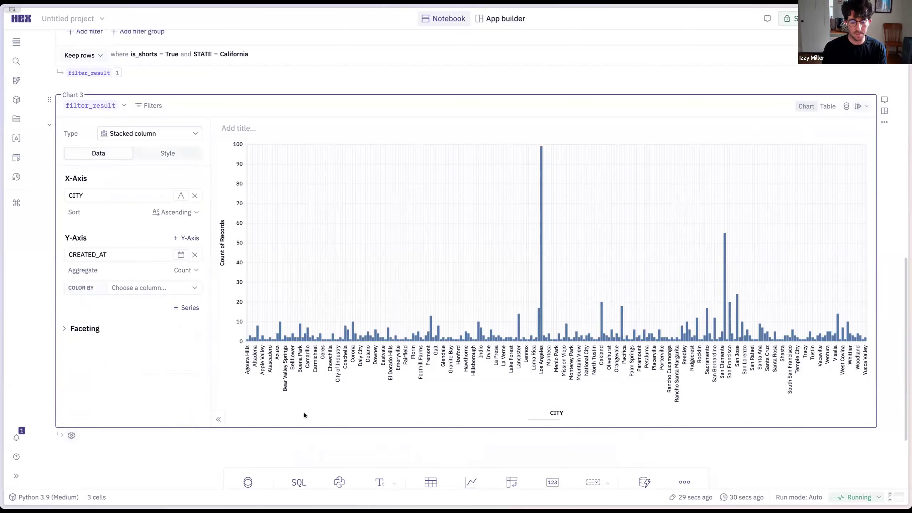
# Ask the AI editor to change the chart with the prompt "sort by the y axis so we can see the long tail"
pyautogui.press('super+g')
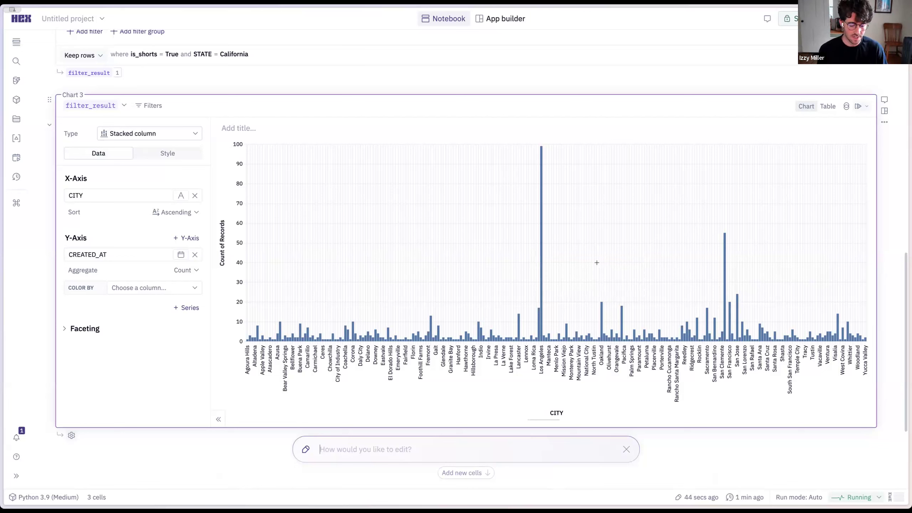
pyautogui.write('sort by ')
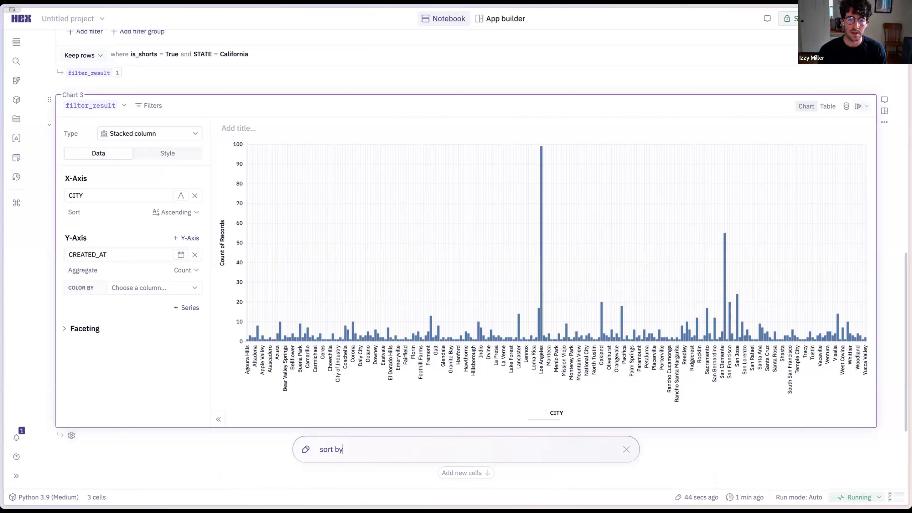
pyautogui.write('the y axis so we can see the long tail')
pyautogui.press('Return')
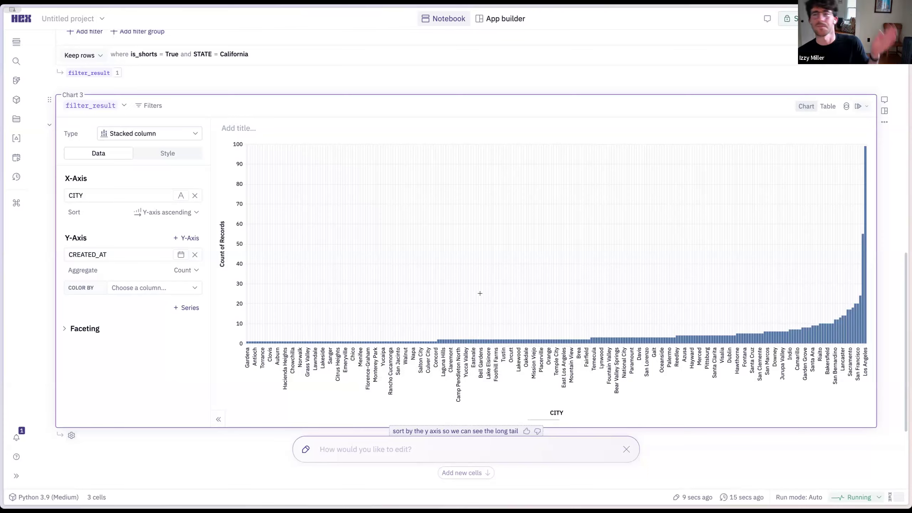
# Review the notebook's flow from the EVENTS table and its is_shorts column through the filter cell to the city chart
pyautogui.scroll(-3, 469, 289)
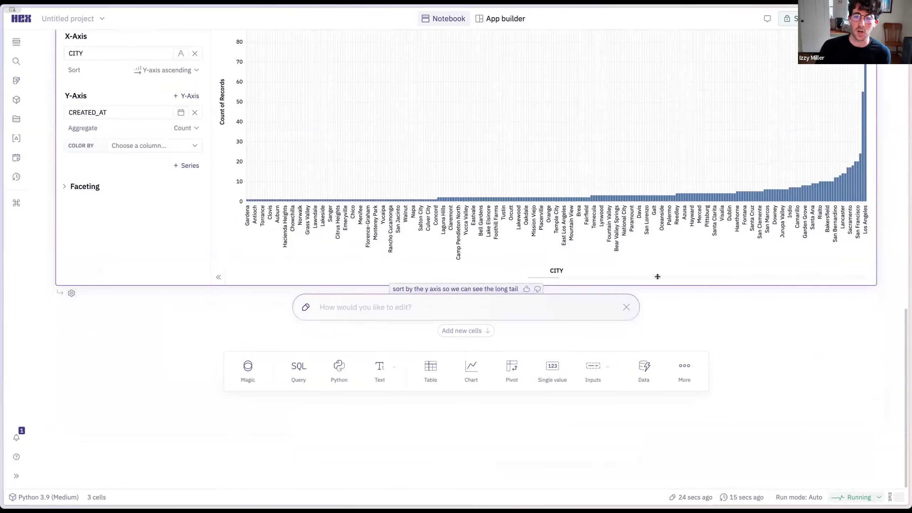
pyautogui.scroll(15, 321, 304)
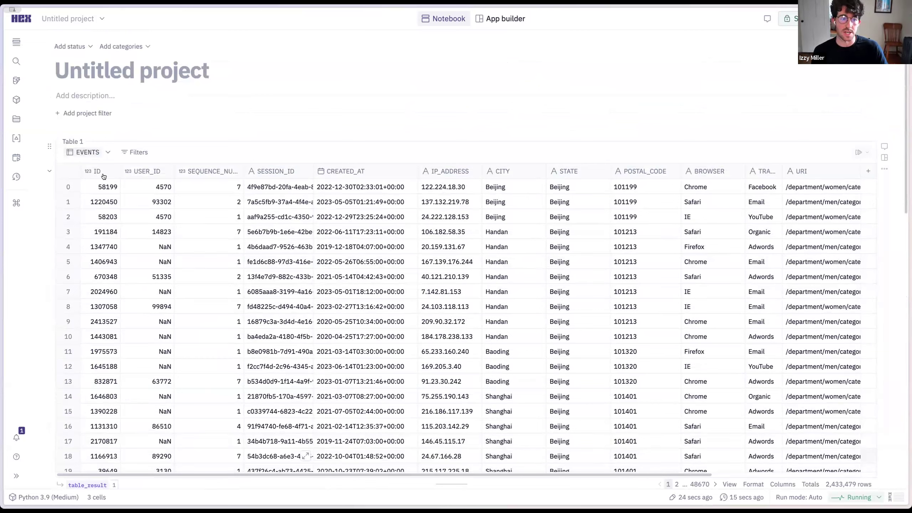
pyautogui.moveTo(101, 154)
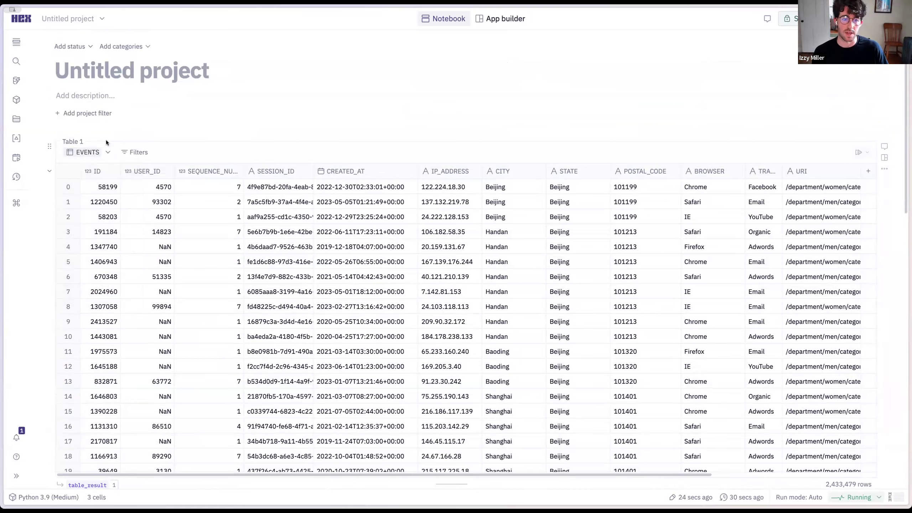
pyautogui.moveTo(290, 472); pyautogui.dragTo(485, 427)
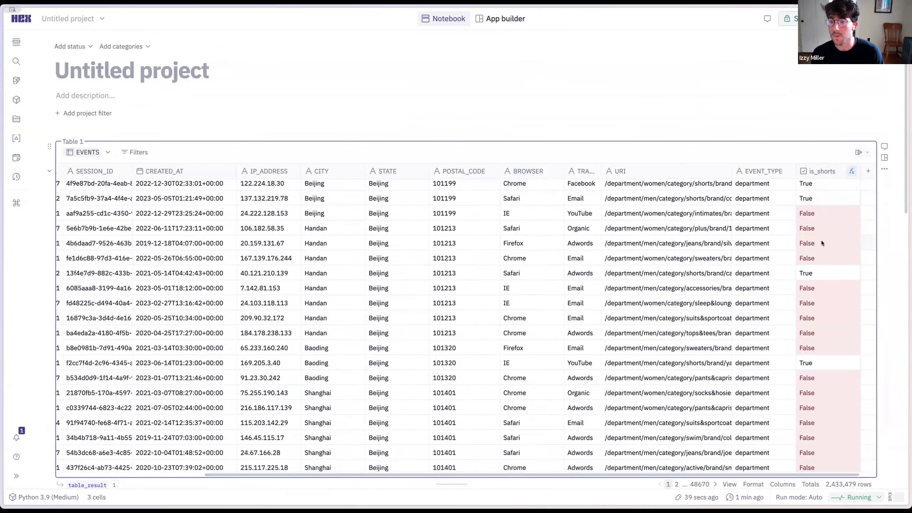
pyautogui.scroll(-3, 822, 241)
pyautogui.scroll(3, 818, 209)
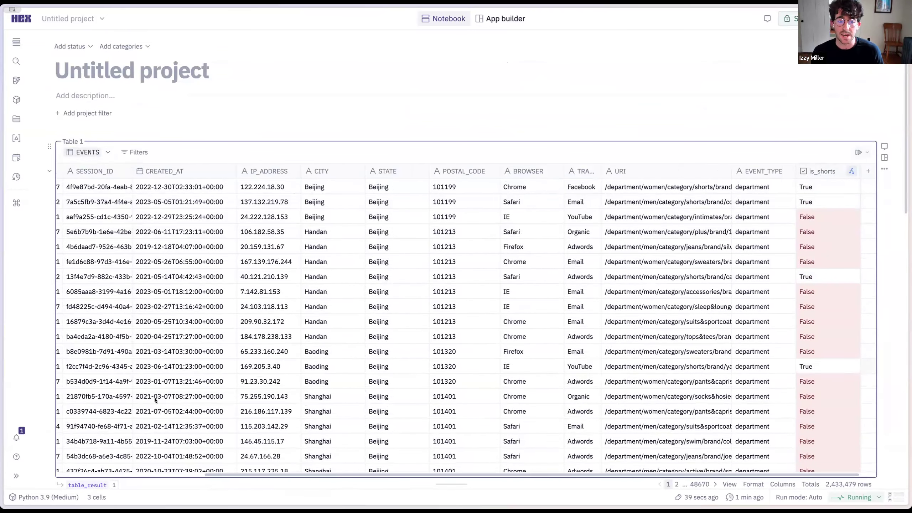
pyautogui.scroll(-5, 44, 401)
pyautogui.scroll(-2, 45, 404)
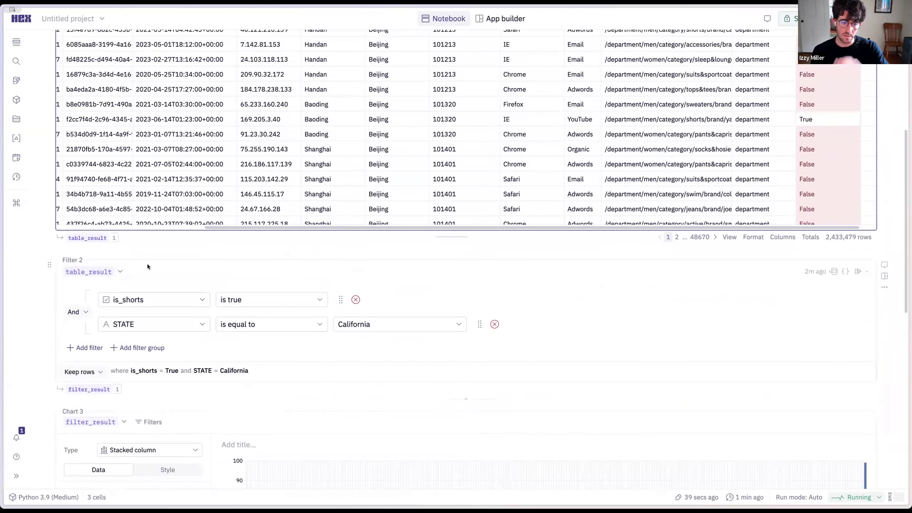
pyautogui.scroll(-3, 189, 264)
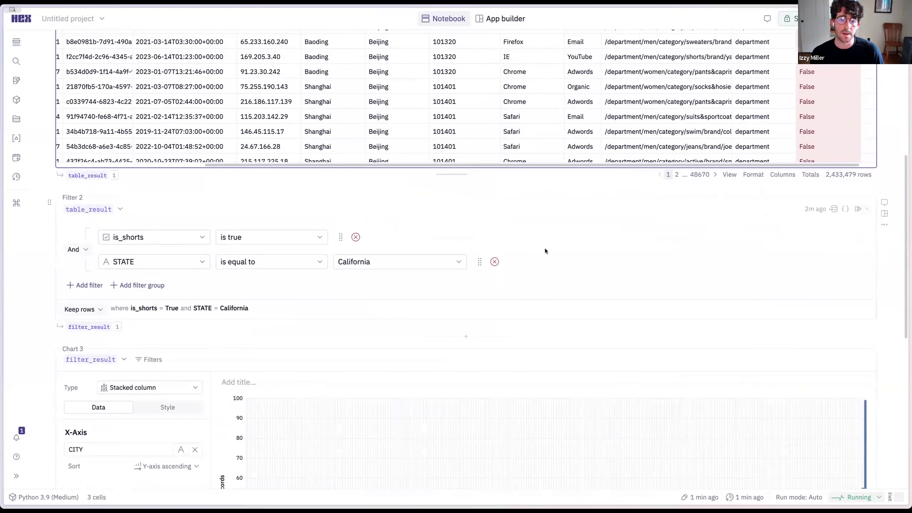
pyautogui.scroll(-10, 544, 249)
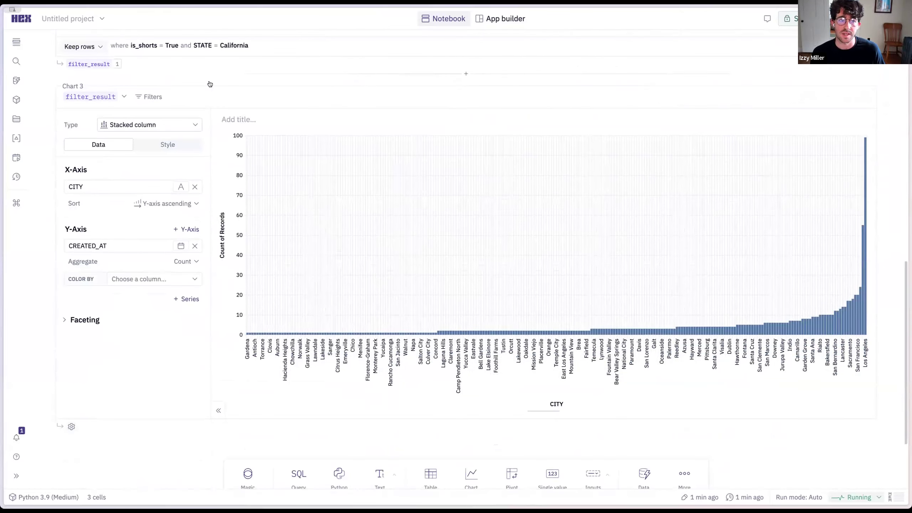
# Add a pivot cell based on filter_result below the chart and make the chart cell return a dataframe
pyautogui.click(210, 100)
pyautogui.scroll(-3, 170, 407)
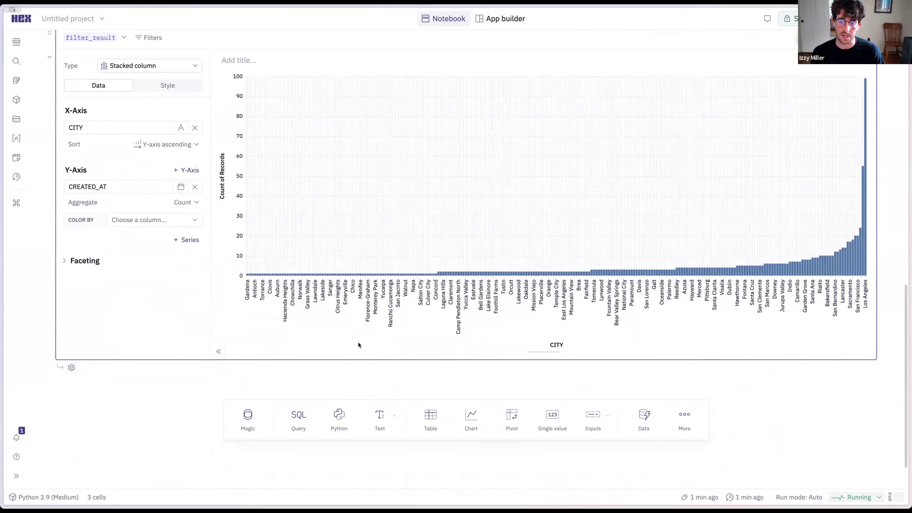
pyautogui.click(514, 416)
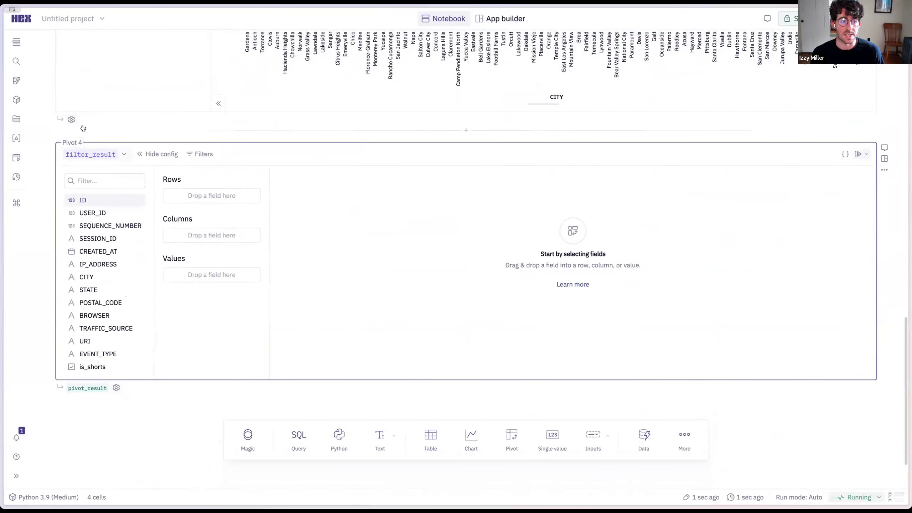
pyautogui.click(72, 120)
pyautogui.click(176, 136)
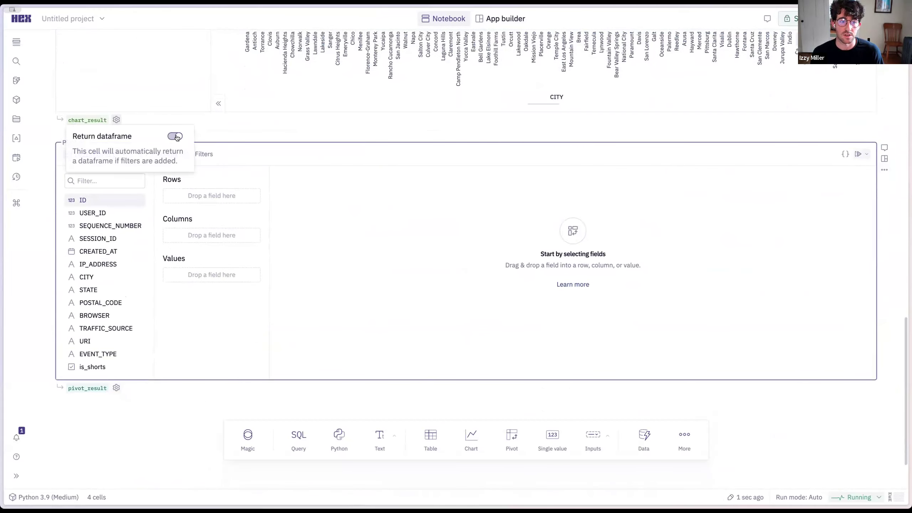
# Select the cities from Lake Forest through Los Angeles in the chart and keep only those as a filter
pyautogui.scroll(6, 202, 113)
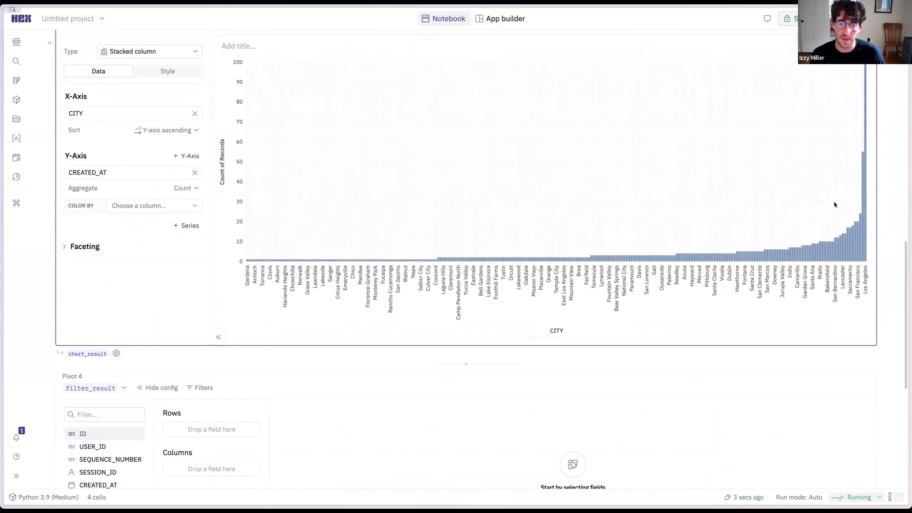
pyautogui.scroll(3, 833, 202)
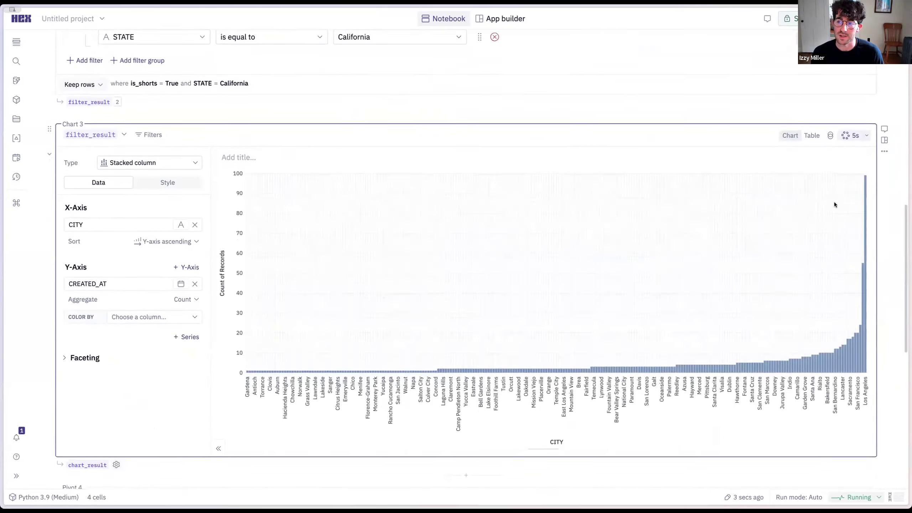
pyautogui.scroll(-1, 840, 252)
pyautogui.moveTo(845, 316); pyautogui.dragTo(867, 318)
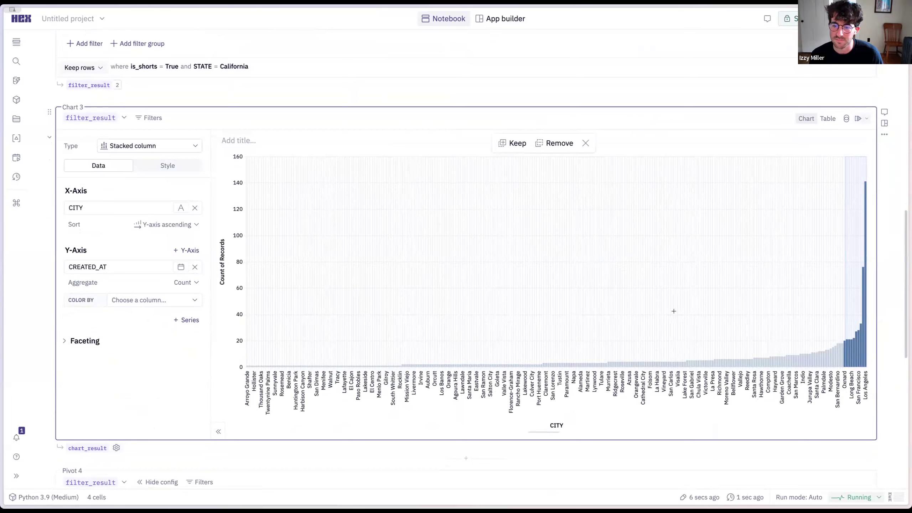
pyautogui.moveTo(684, 302); pyautogui.dragTo(889, 290)
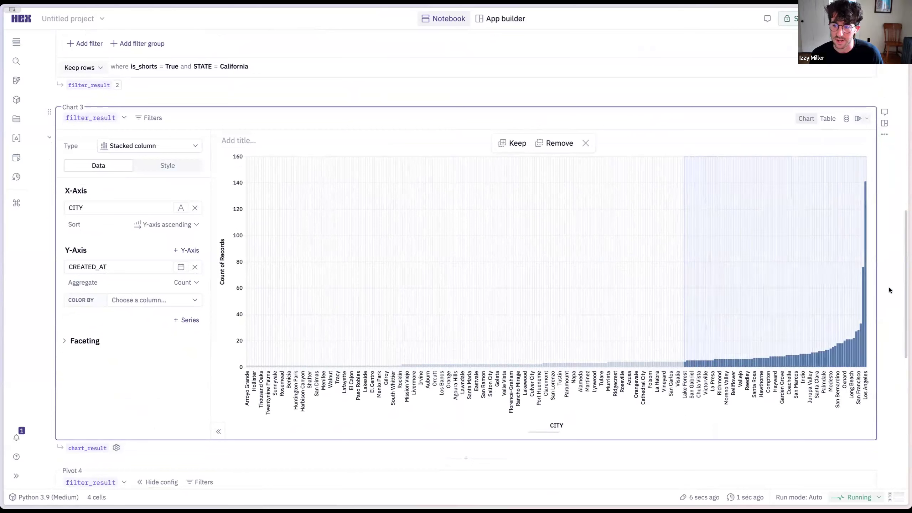
pyautogui.click(513, 143)
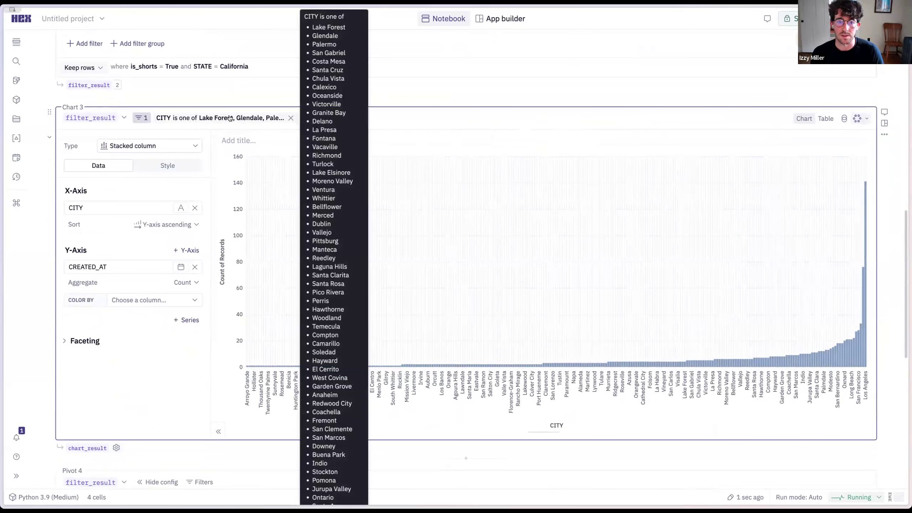
# Switch the pivot cell's data source from filter_result to chart_result
pyautogui.scroll(-8, 234, 349)
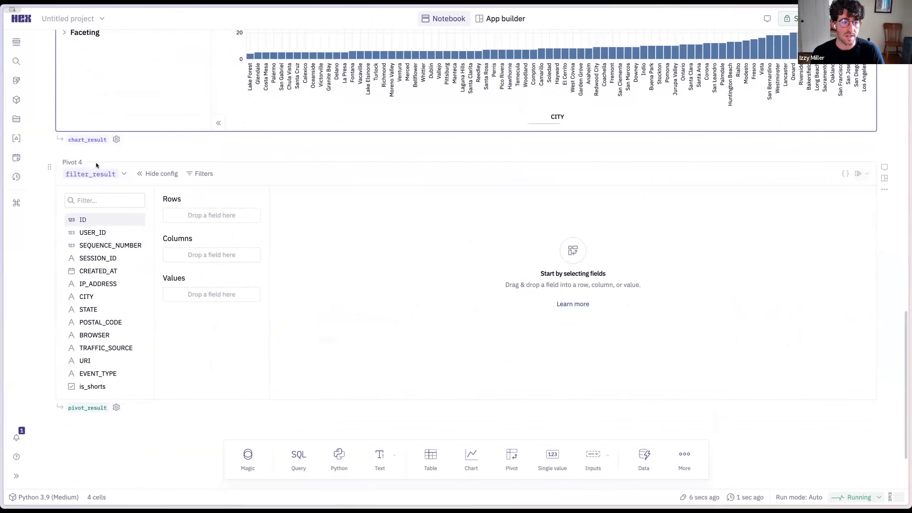
pyautogui.click(99, 174)
pyautogui.click(106, 253)
pyautogui.moveTo(102, 149)
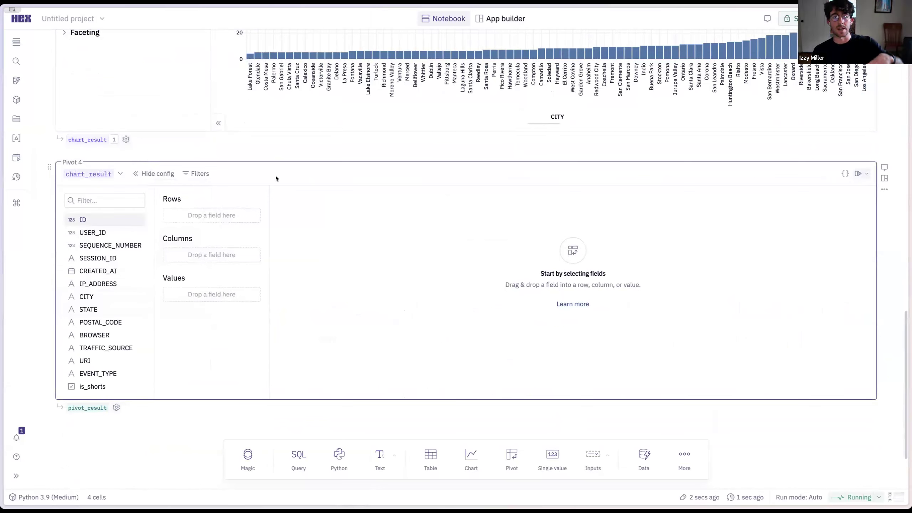
# Review how the chart, EVENTS table and filter cell chain together before returning to the empty pivot cell
pyautogui.scroll(10, 275, 175)
pyautogui.scroll(-7, 275, 175)
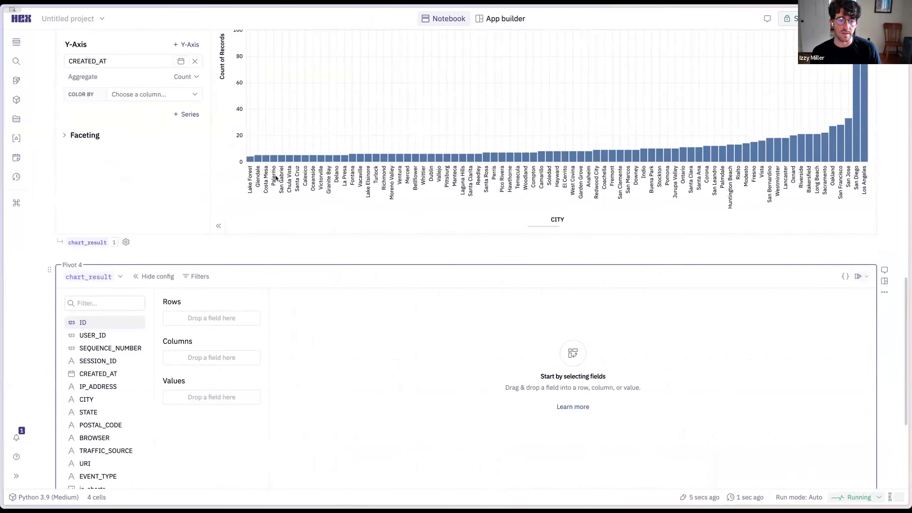
pyautogui.scroll(20, 275, 176)
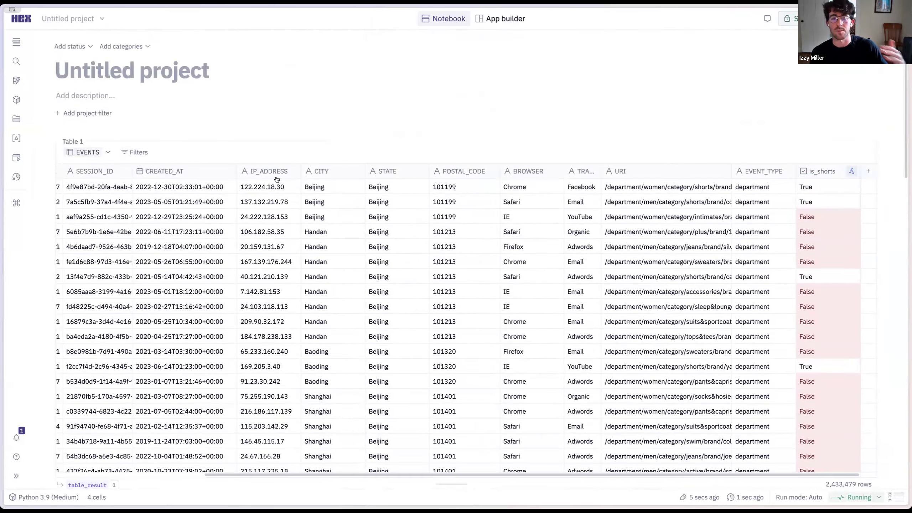
pyautogui.scroll(-15, 285, 221)
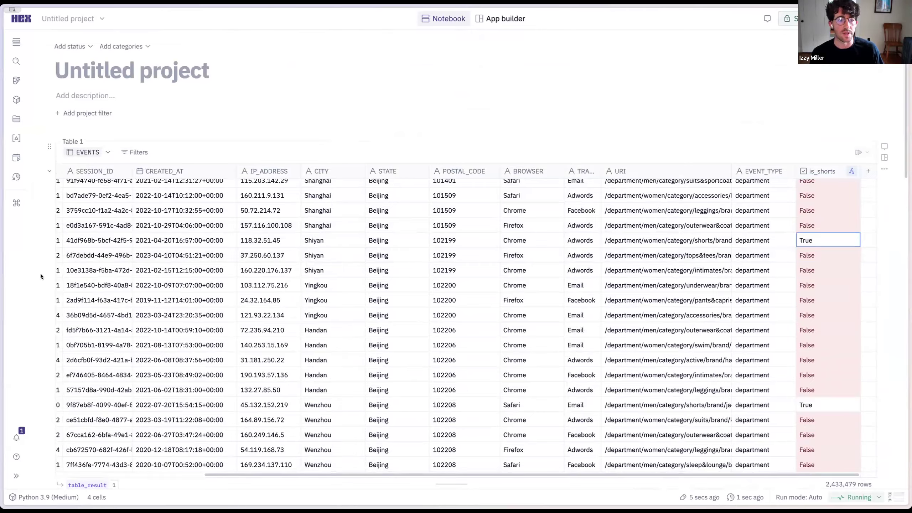
pyautogui.scroll(-6, 39, 273)
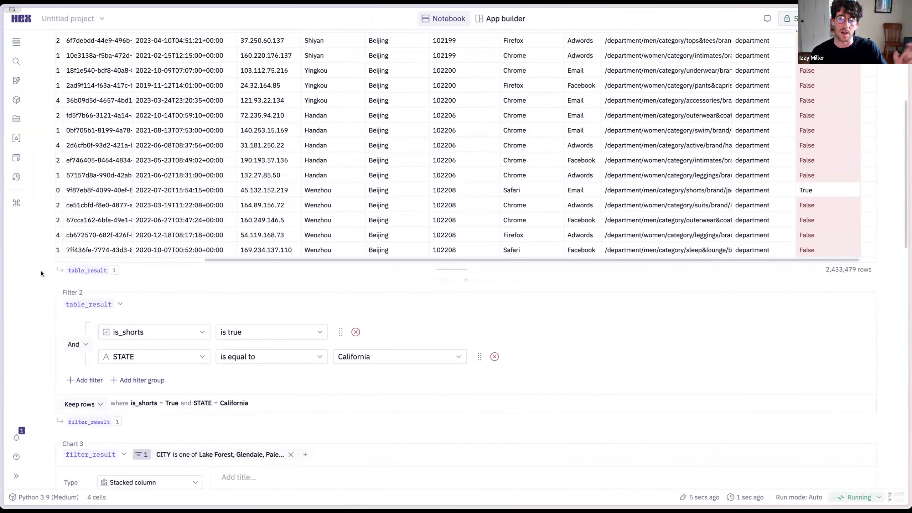
pyautogui.scroll(-15, 41, 273)
pyautogui.scroll(-1, 42, 274)
pyautogui.scroll(2, 43, 255)
pyautogui.scroll(1, 42, 255)
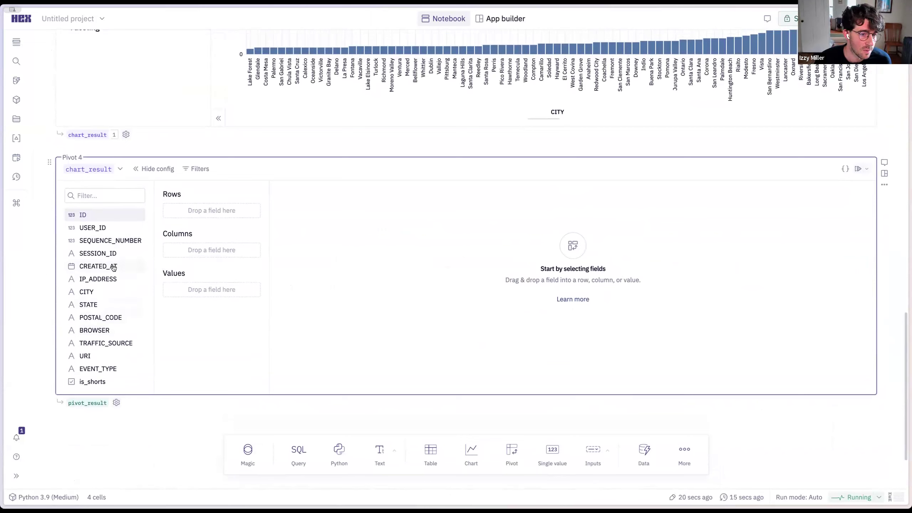
# Add CREATED_AT truncated to quarter as the pivot's row field and the count of SESSION_ID as its value
pyautogui.moveTo(113, 269); pyautogui.dragTo(207, 211)
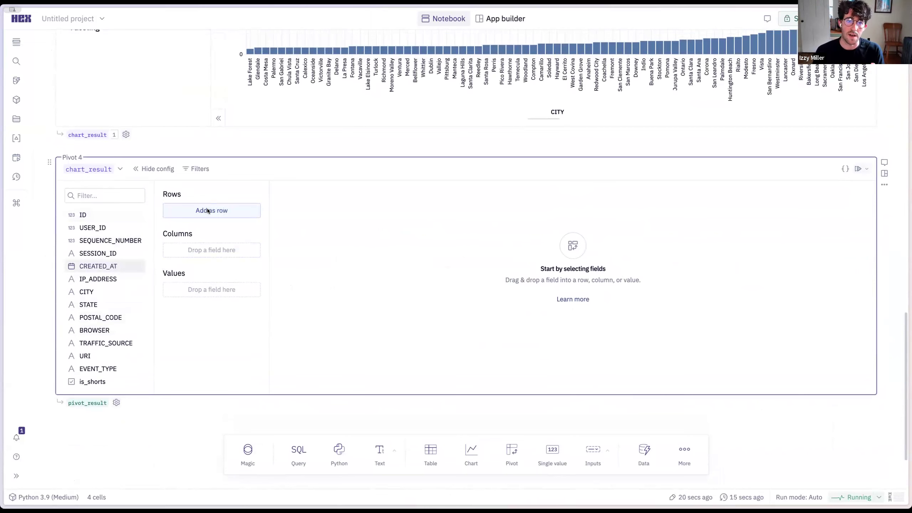
pyautogui.moveTo(207, 209); pyautogui.dragTo(208, 210)
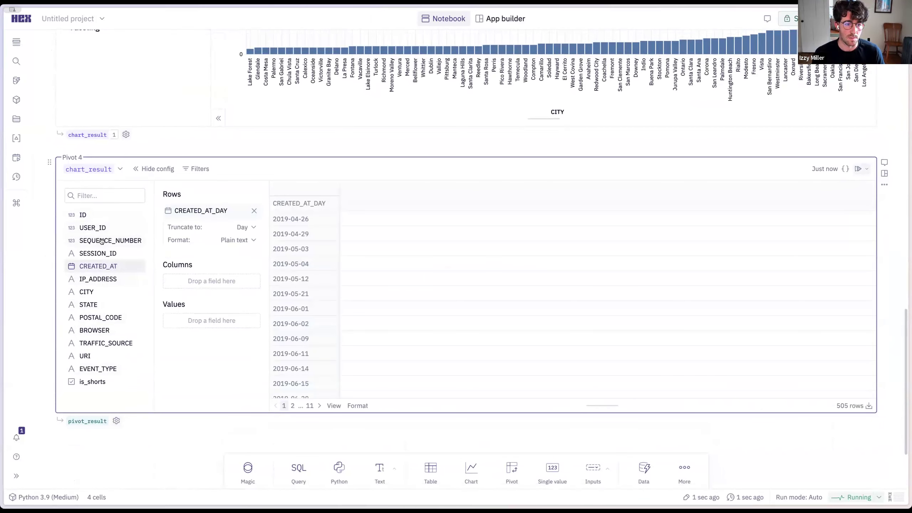
pyautogui.moveTo(103, 254); pyautogui.dragTo(235, 316)
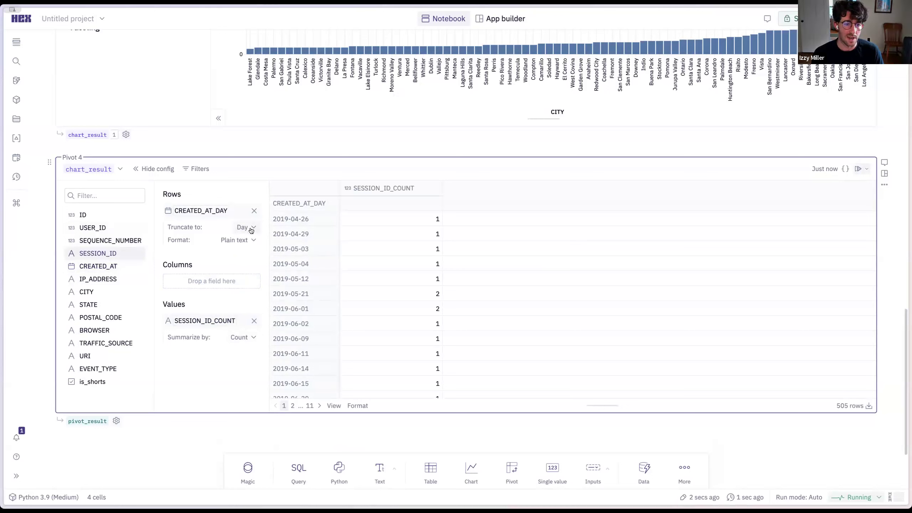
pyautogui.click(251, 227)
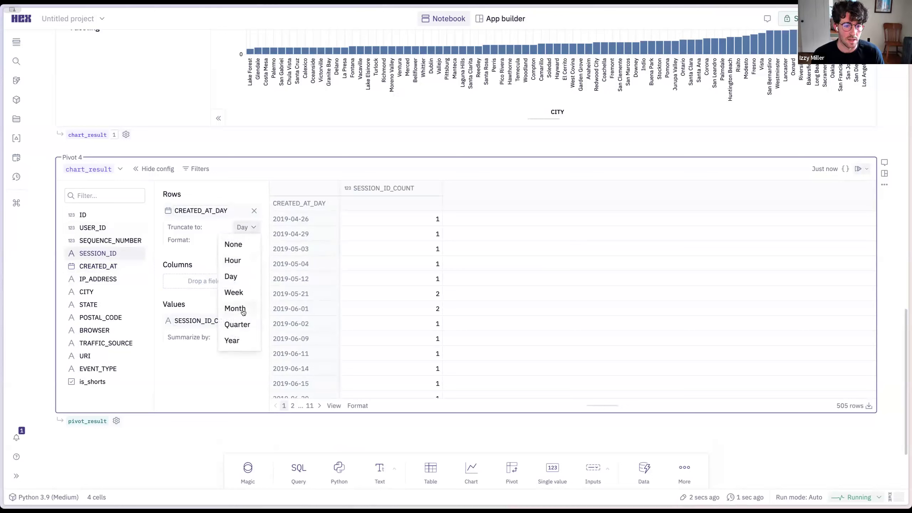
pyautogui.click(245, 325)
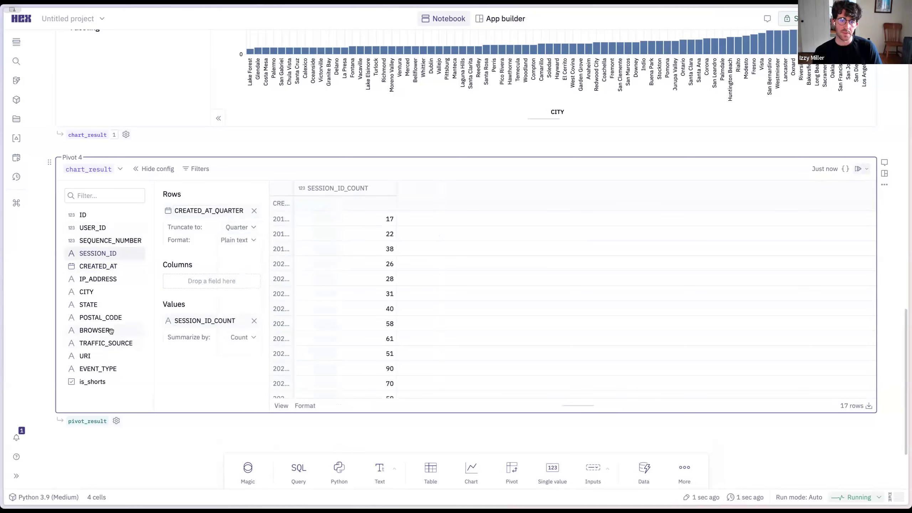
# Move the CREATED_AT field from the pivot's rows to its columns and put TRAFFIC_SOURCE in the rows
pyautogui.moveTo(292, 207); pyautogui.dragTo(345, 206)
pyautogui.moveTo(207, 210); pyautogui.dragTo(209, 251)
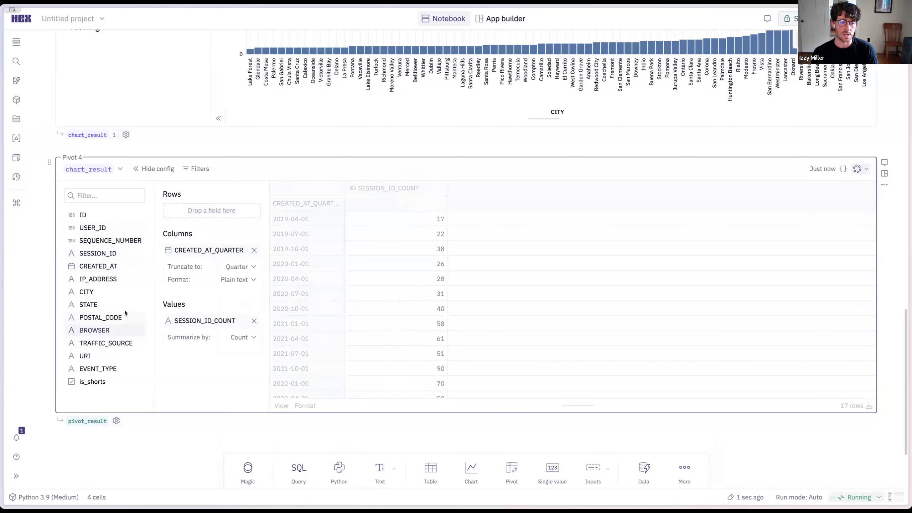
pyautogui.moveTo(103, 343); pyautogui.dragTo(205, 212)
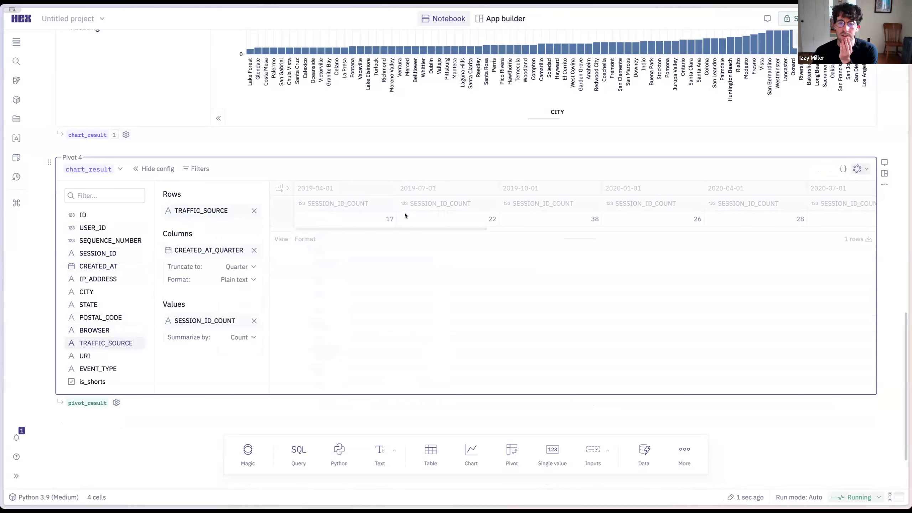
# Truncate the pivot's CREATED_AT columns to year and widen the traffic source column to show its full labels
pyautogui.click(249, 268)
pyautogui.click(235, 381)
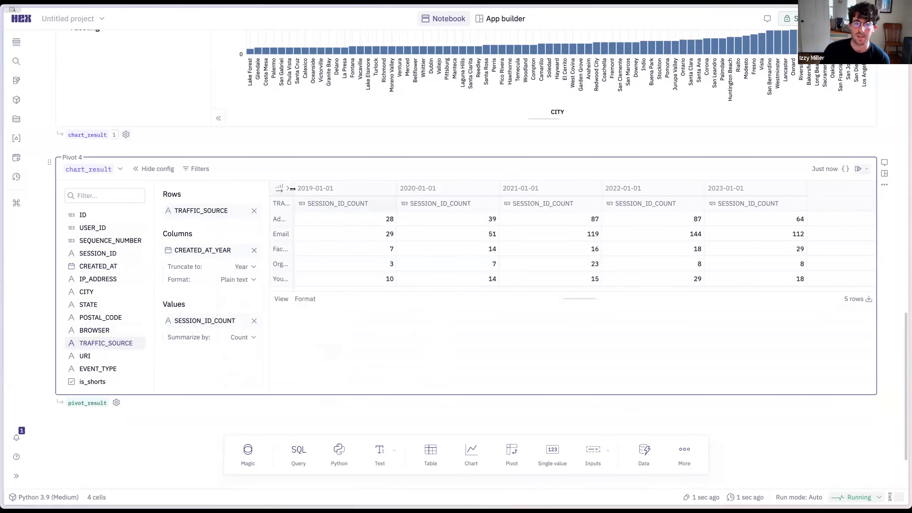
pyautogui.moveTo(292, 188); pyautogui.dragTo(338, 188)
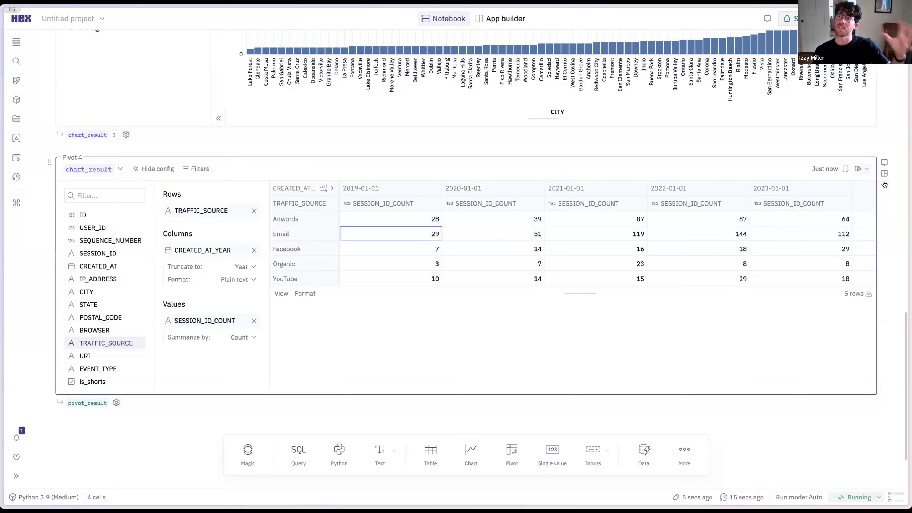
# Examine the EVENTS table, its table_result output, and the filter and chart cells that build on it
pyautogui.scroll(20, 884, 146)
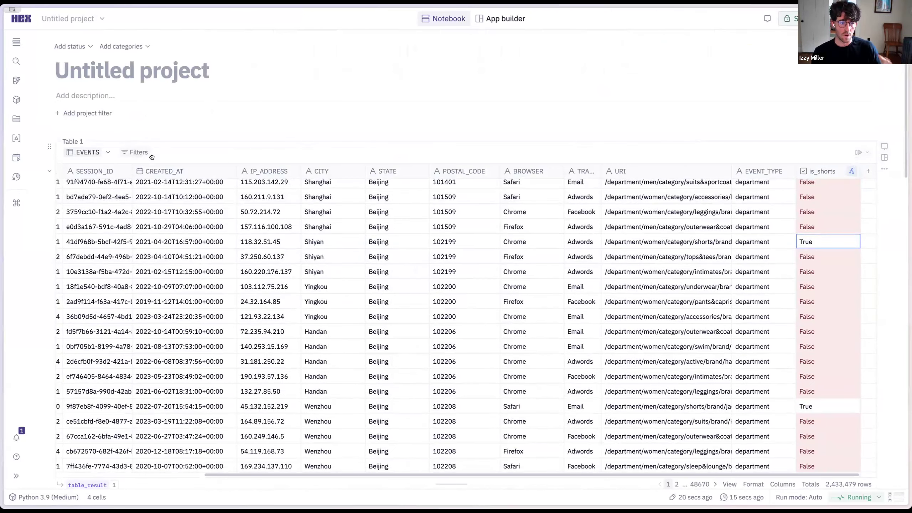
pyautogui.scroll(-5, 175, 152)
pyautogui.moveTo(89, 281)
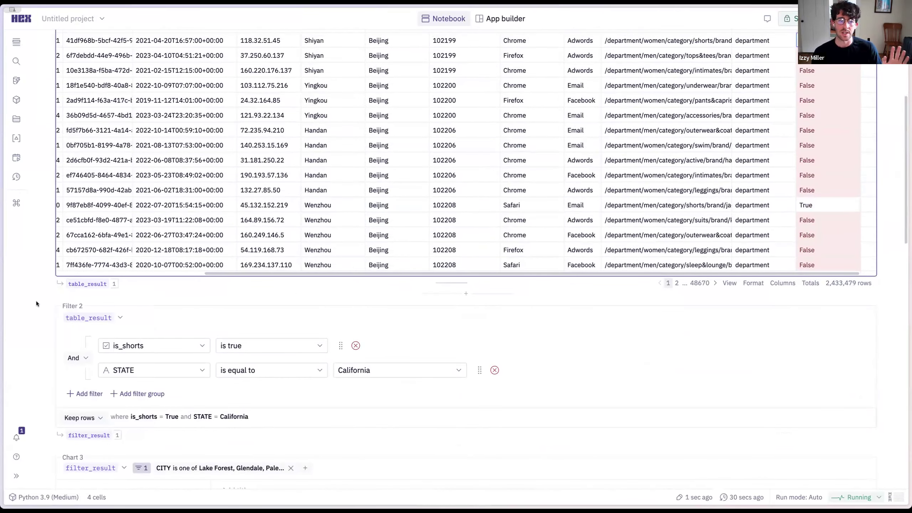
pyautogui.scroll(-1, 45, 334)
pyautogui.click(168, 293)
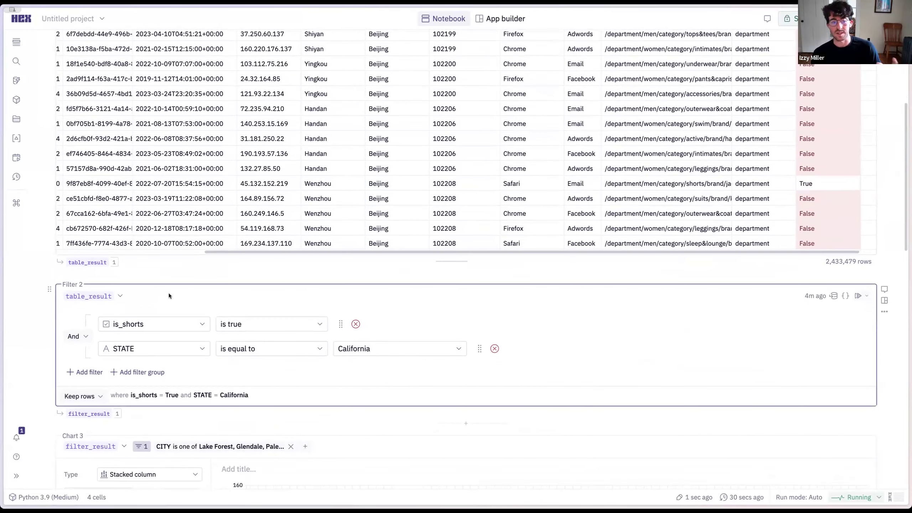
pyautogui.click(178, 201)
pyautogui.scroll(10, 178, 200)
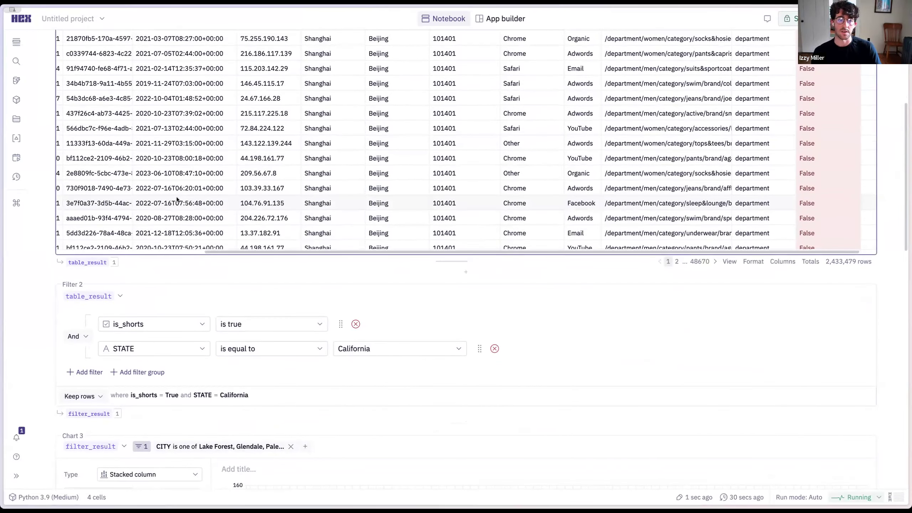
pyautogui.scroll(5, 40, 233)
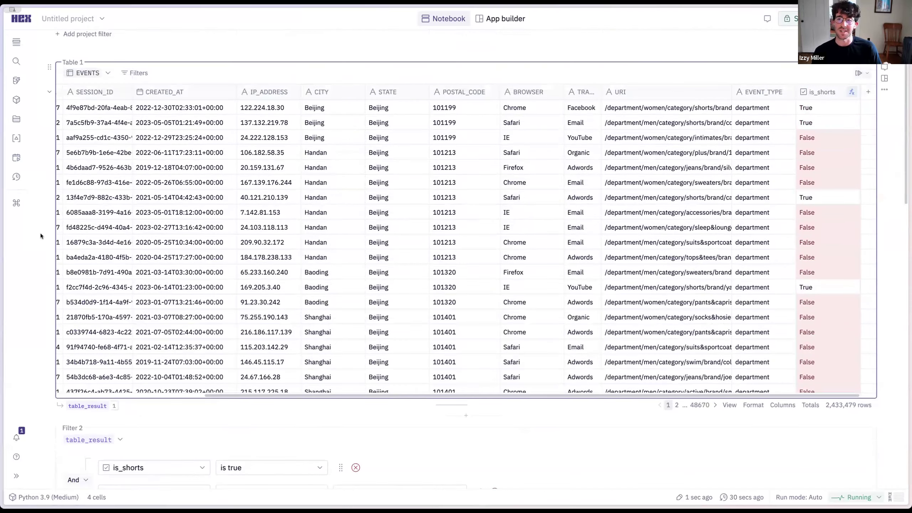
pyautogui.scroll(-10, 43, 291)
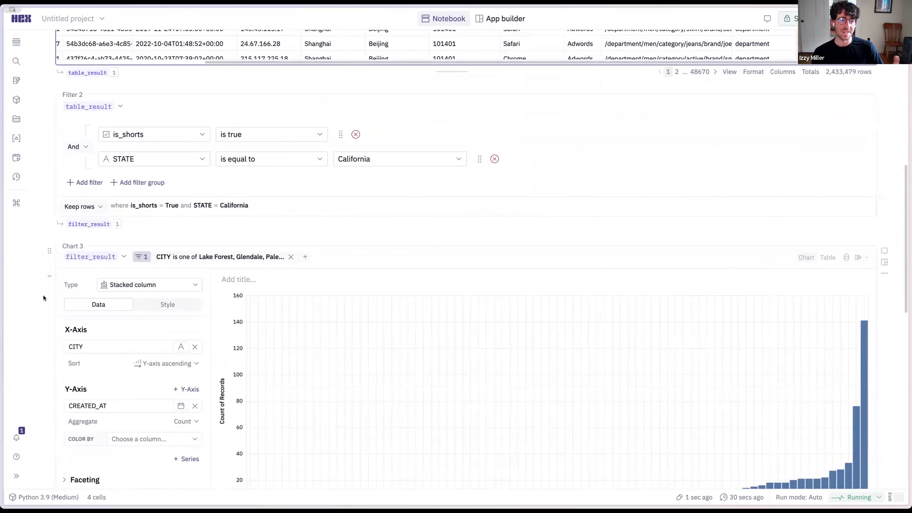
pyautogui.moveTo(97, 222)
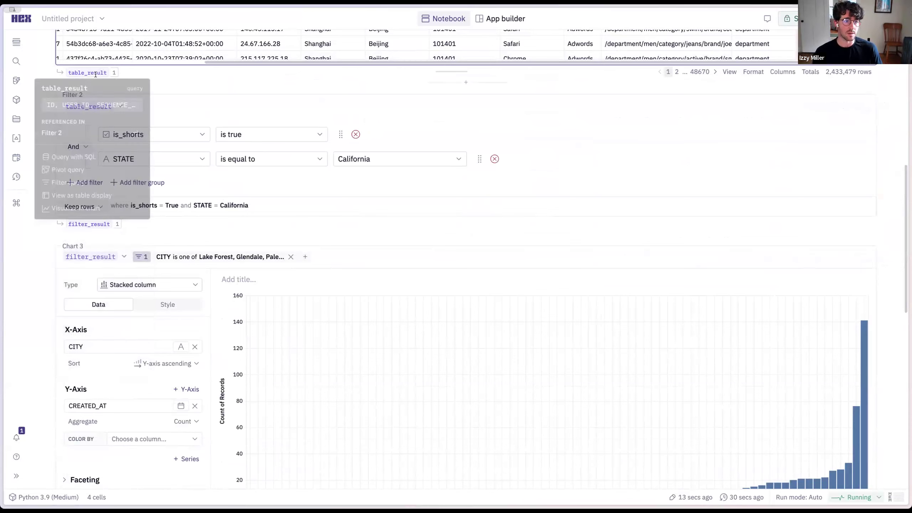
# Duplicate the traffic source pivot and set the copy's data source to table_result
pyautogui.scroll(-3, 359, 219)
pyautogui.scroll(-12, 360, 219)
pyautogui.scroll(6, 369, 250)
pyautogui.scroll(-6, 369, 250)
pyautogui.click(884, 101)
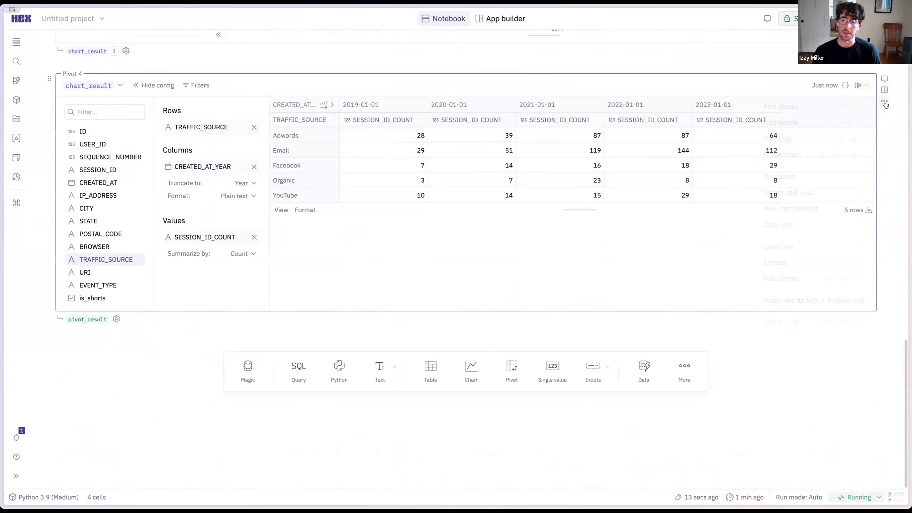
pyautogui.click(801, 177)
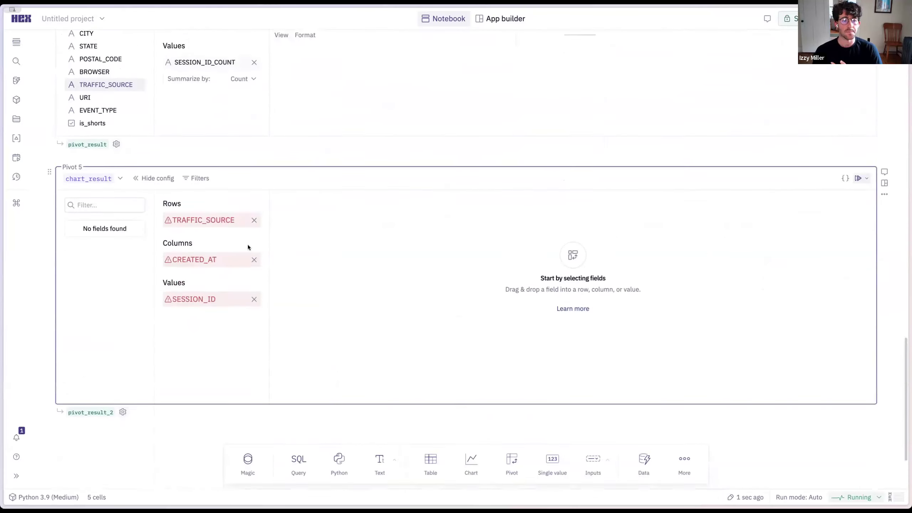
pyautogui.click(118, 164)
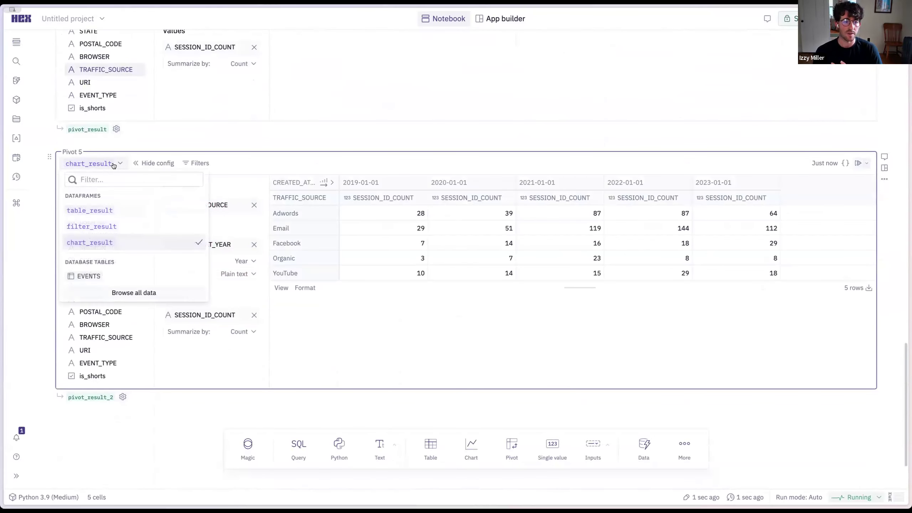
pyautogui.click(109, 211)
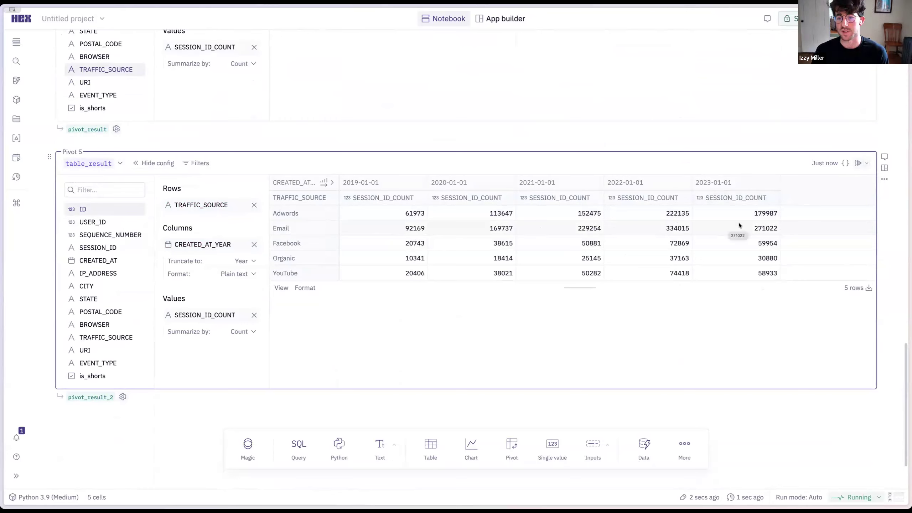
# Compare the yearly YouTube session counts in the chart_result pivot with those in the table_result pivot
pyautogui.scroll(6, 767, 146)
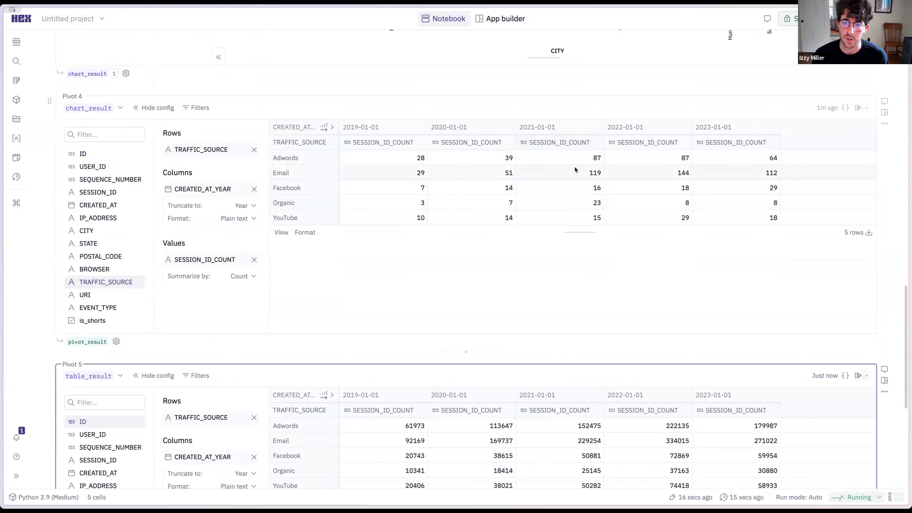
pyautogui.scroll(-1, 577, 170)
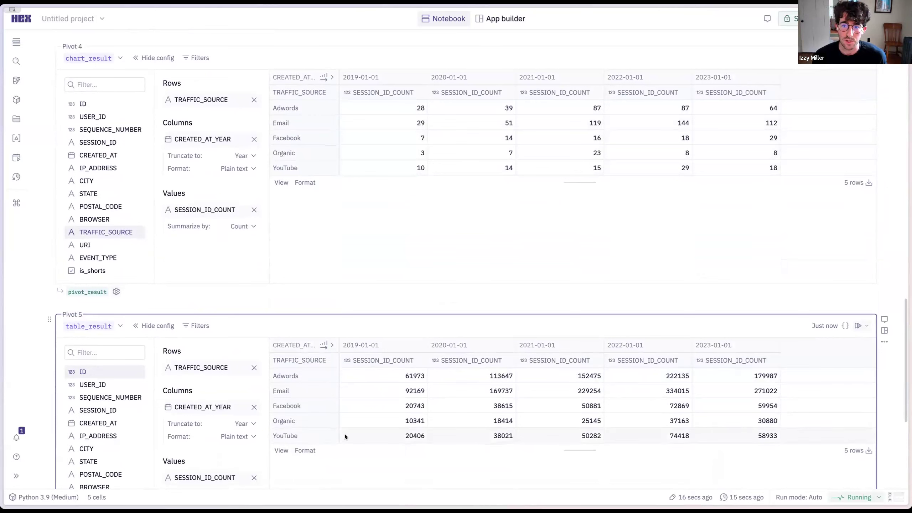
pyautogui.click(586, 436)
pyautogui.click(662, 437)
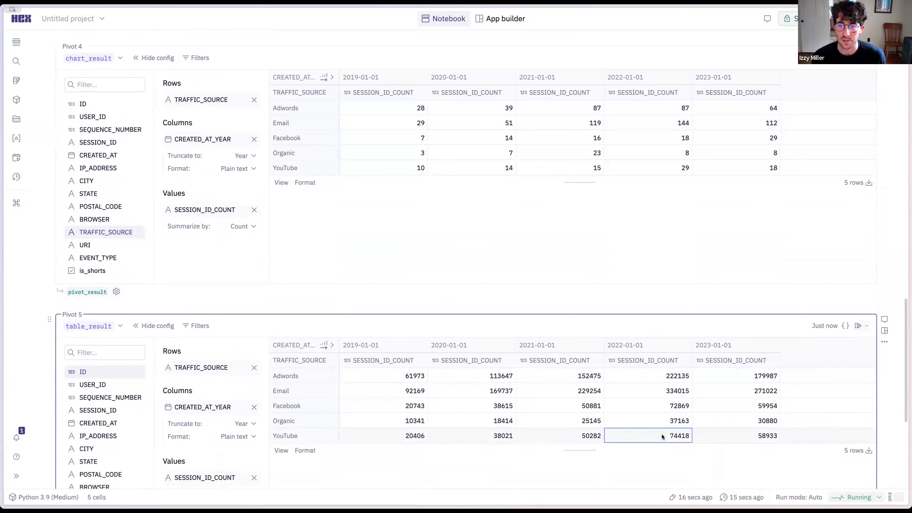
pyautogui.click(722, 437)
pyautogui.click(652, 169)
pyautogui.click(409, 169)
pyautogui.click(467, 169)
pyautogui.click(537, 170)
pyautogui.click(630, 167)
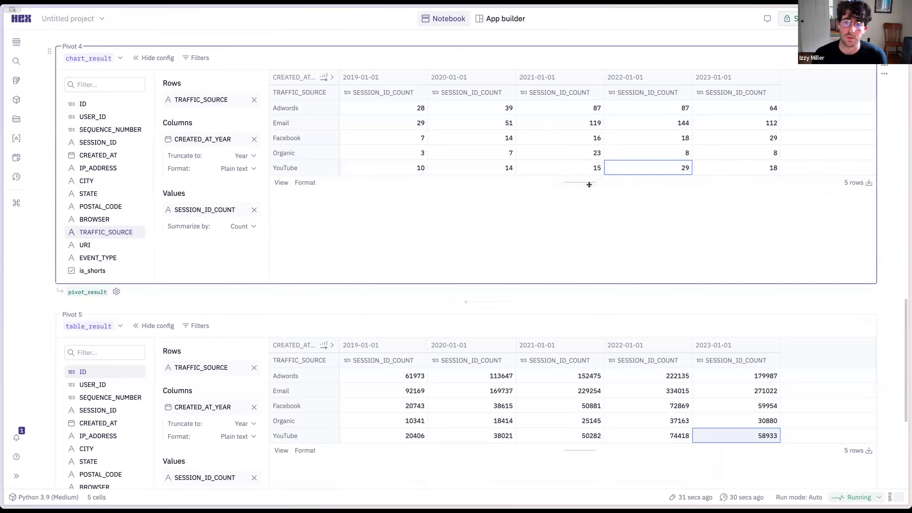
pyautogui.scroll(1, 557, 280)
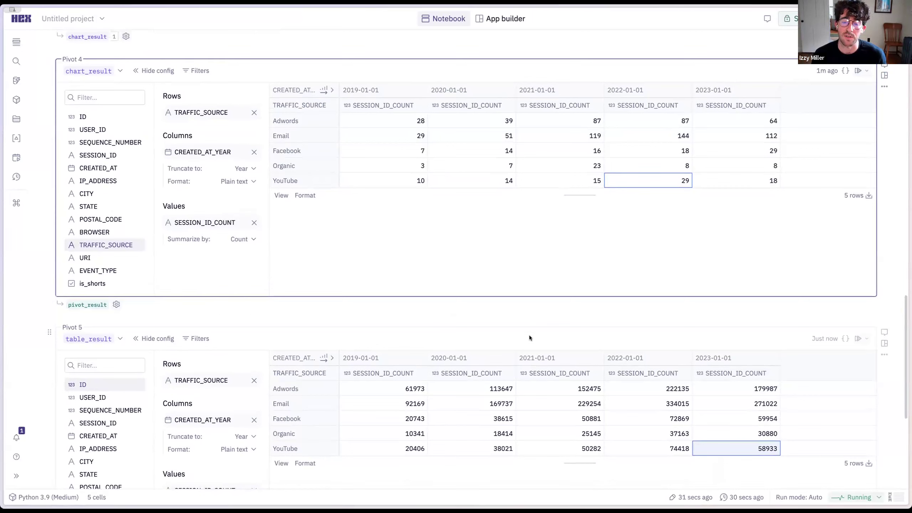
pyautogui.moveTo(401, 450); pyautogui.dragTo(749, 449)
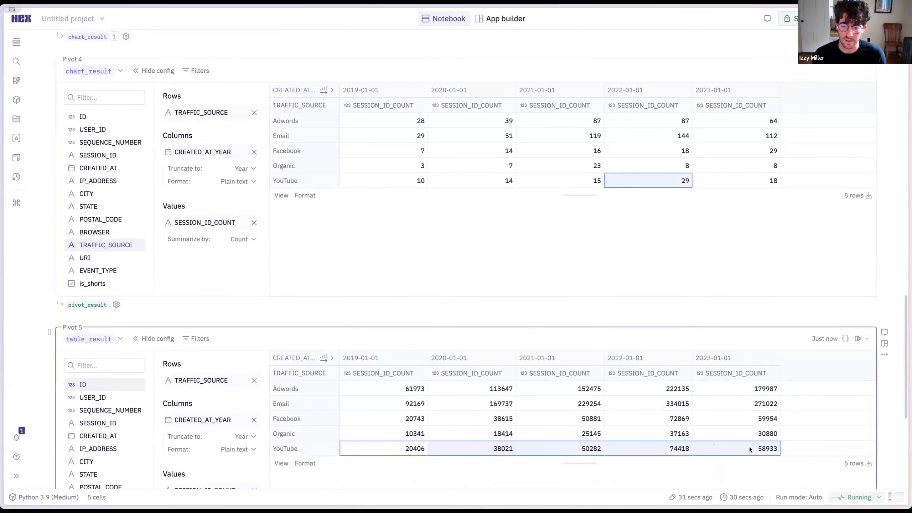
pyautogui.click(809, 449)
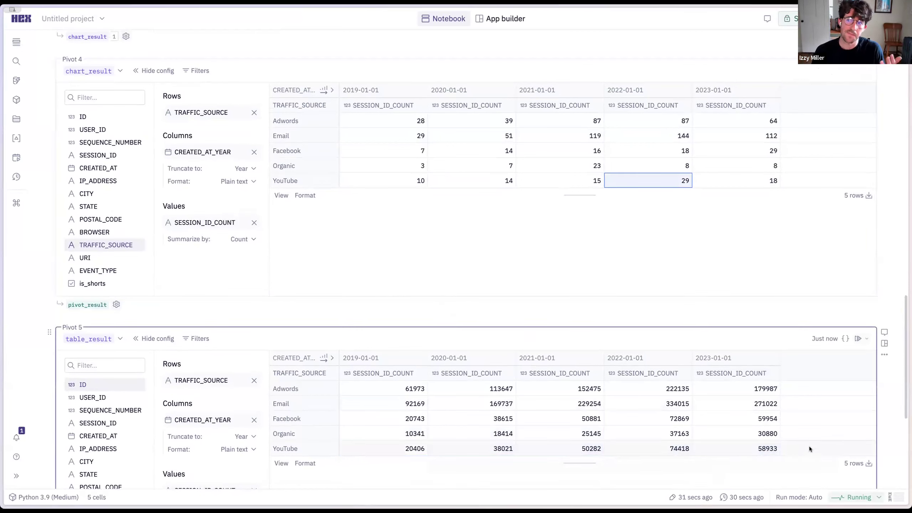
pyautogui.scroll(-6, 487, 339)
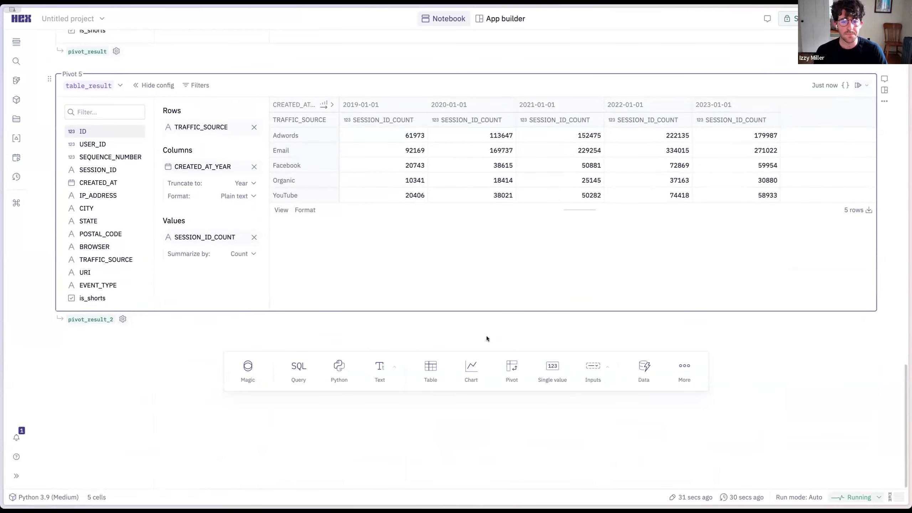
# Add a map cell below the table_result pivot and try to choose a data source for its Point layer
pyautogui.click(684, 368)
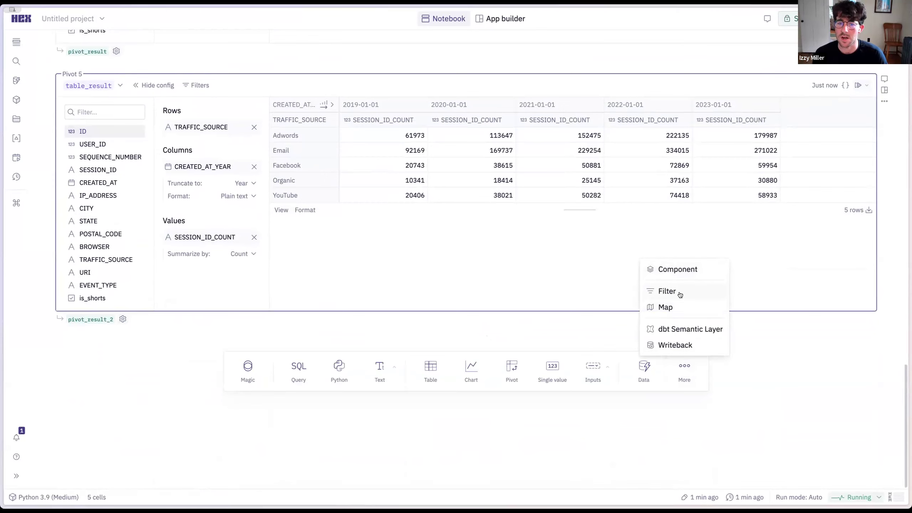
pyautogui.click(681, 309)
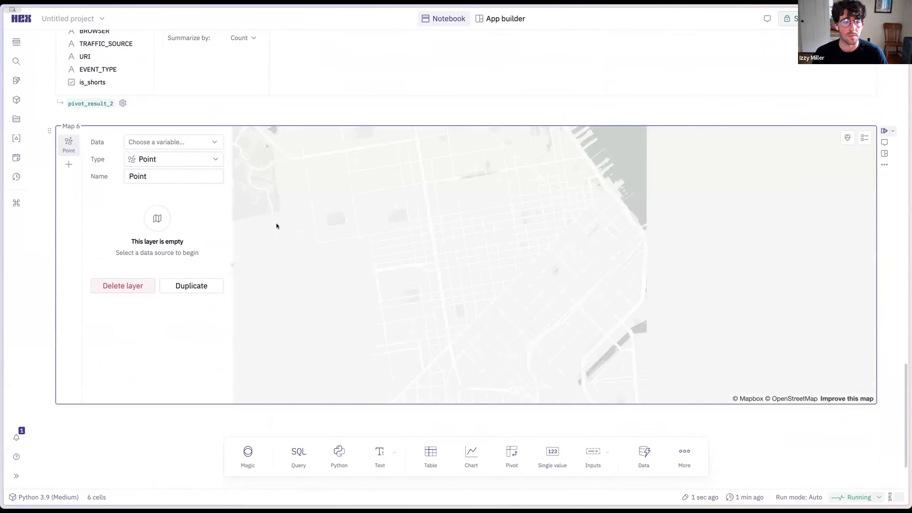
pyautogui.click(207, 144)
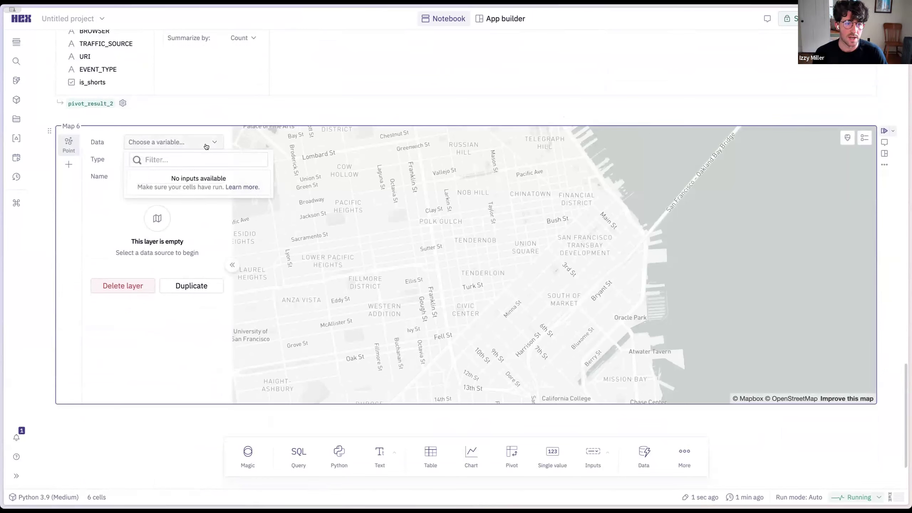
pyautogui.click(171, 129)
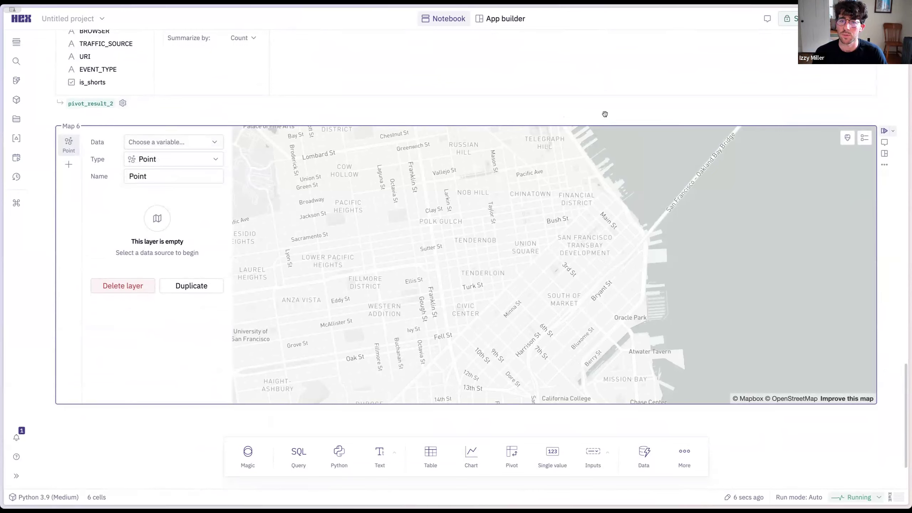
# Insert a single value cell above the map cell and try to choose an input for its value
pyautogui.click(382, 114)
pyautogui.click(680, 155)
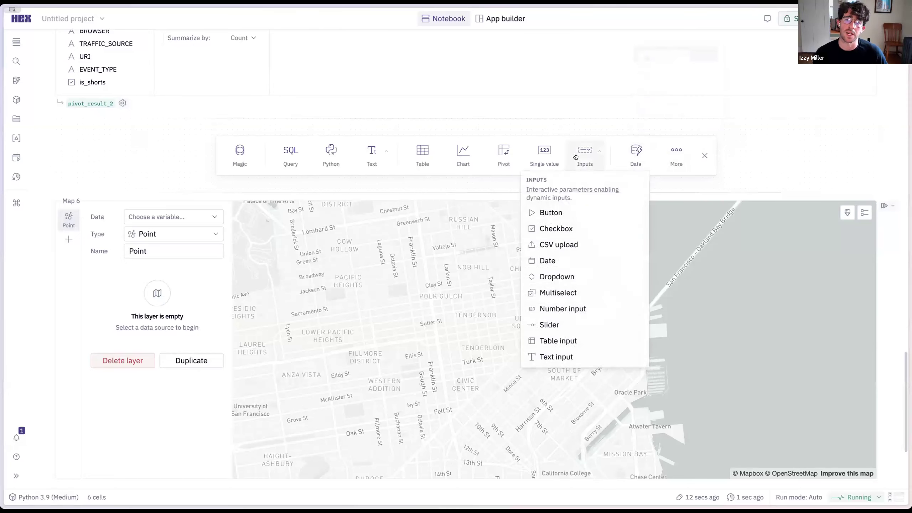
pyautogui.click(540, 154)
pyautogui.click(173, 124)
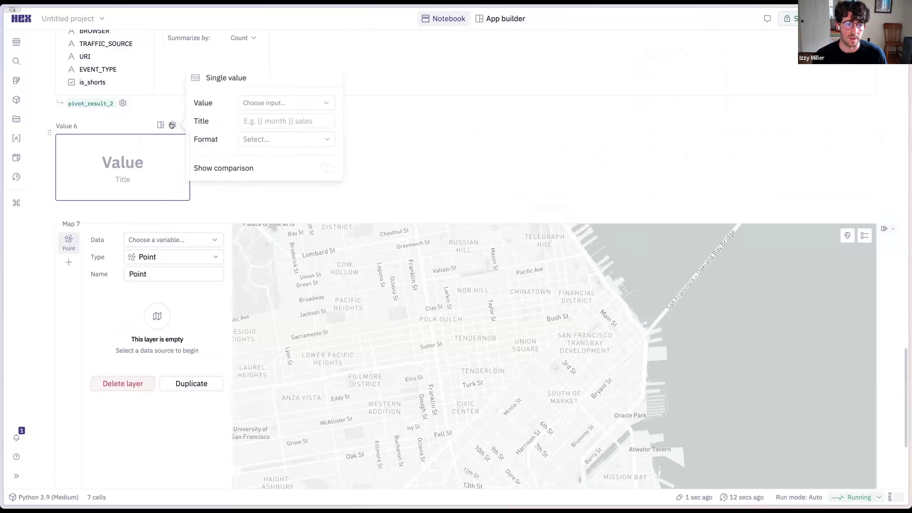
pyautogui.click(320, 108)
pyautogui.click(331, 90)
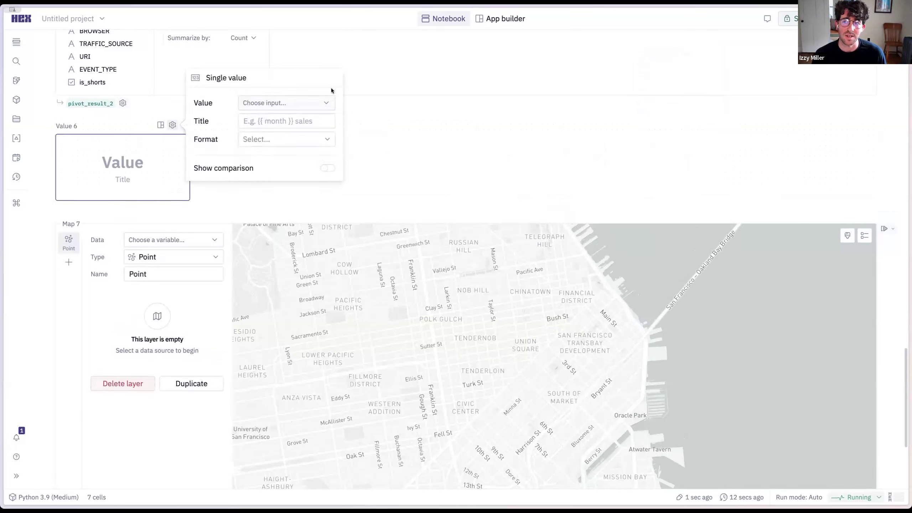
pyautogui.click(171, 147)
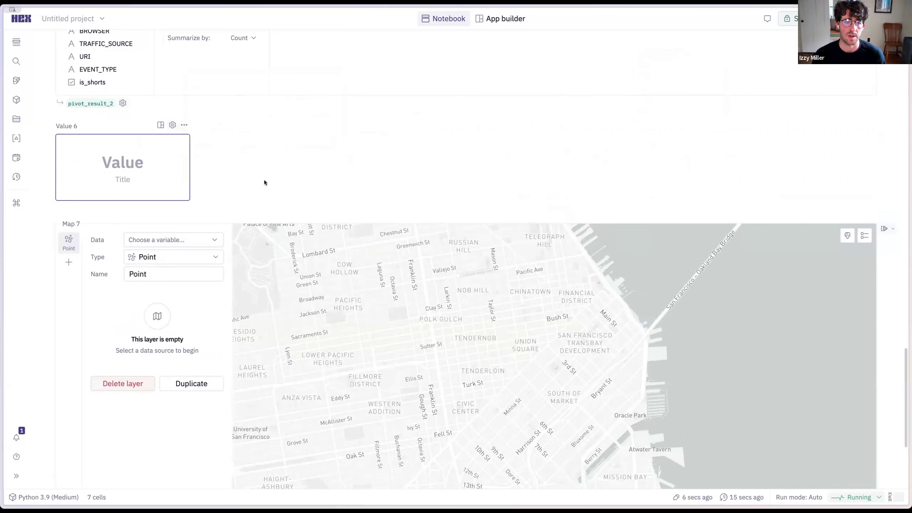
# Refresh the notebook and try again to choose an input for the single value cell
pyautogui.press('super+r')
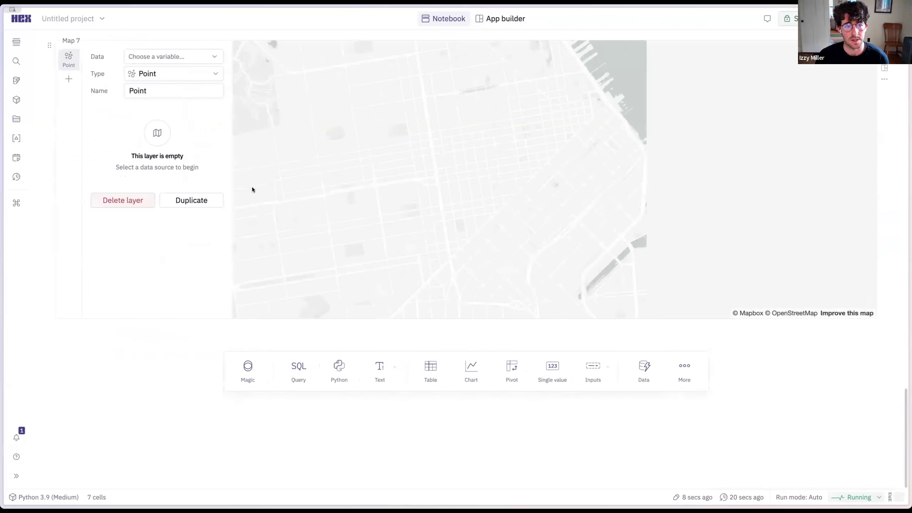
pyautogui.scroll(5, 215, 172)
pyautogui.click(173, 133)
pyautogui.click(273, 111)
pyautogui.click(313, 101)
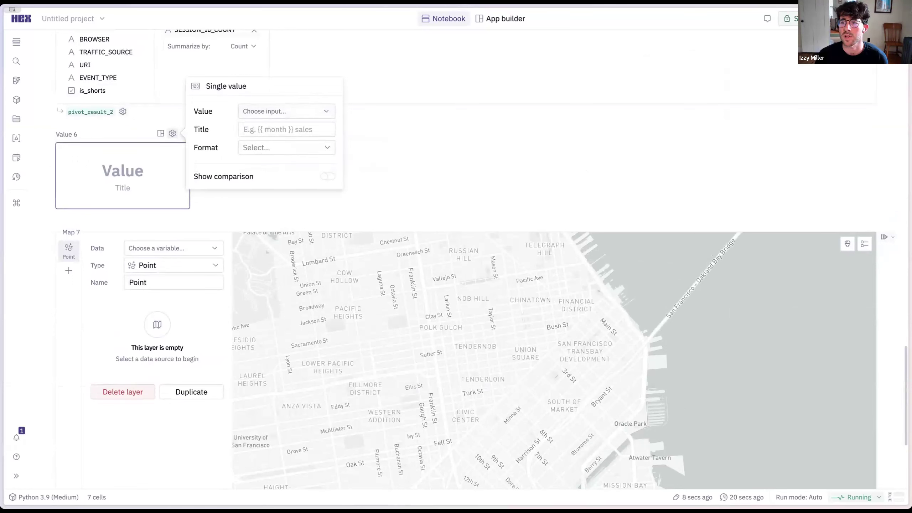
pyautogui.click(448, 130)
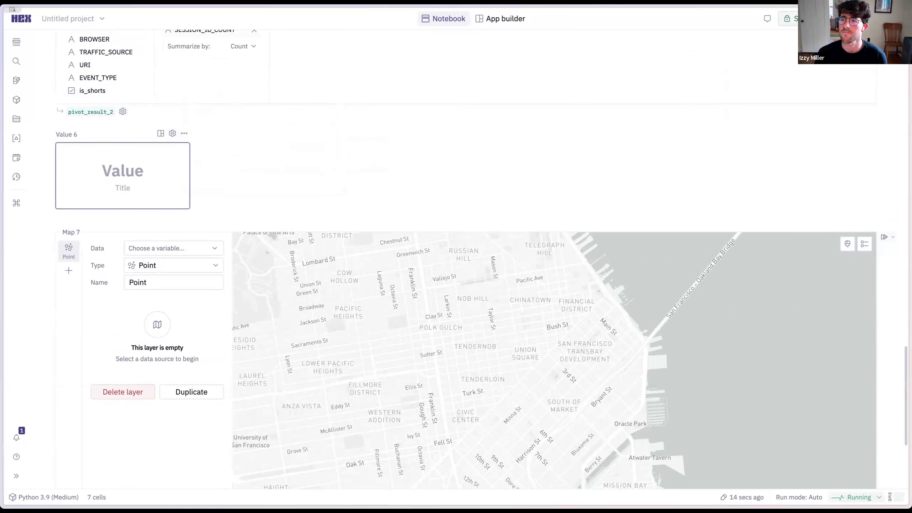
pyautogui.click(173, 133)
pyautogui.click(291, 109)
pyautogui.click(432, 127)
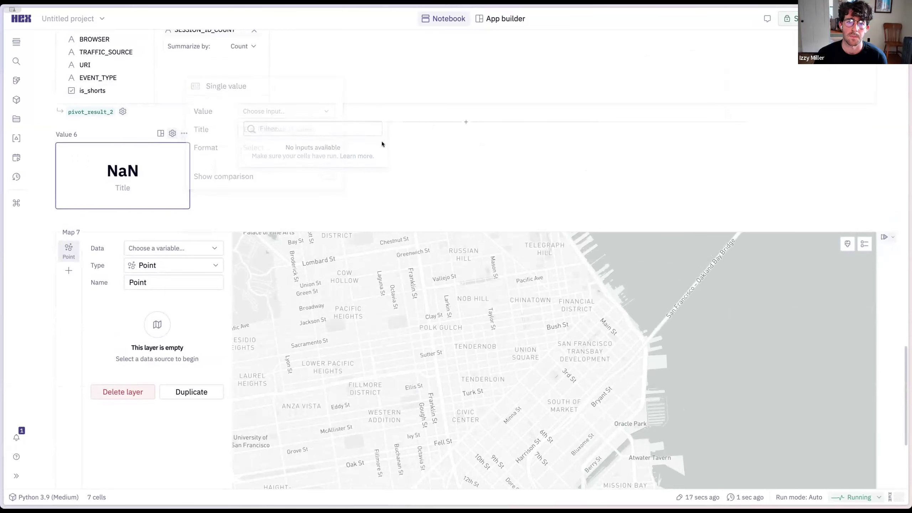
# Delete the single value cell and the map cell
pyautogui.click(184, 221)
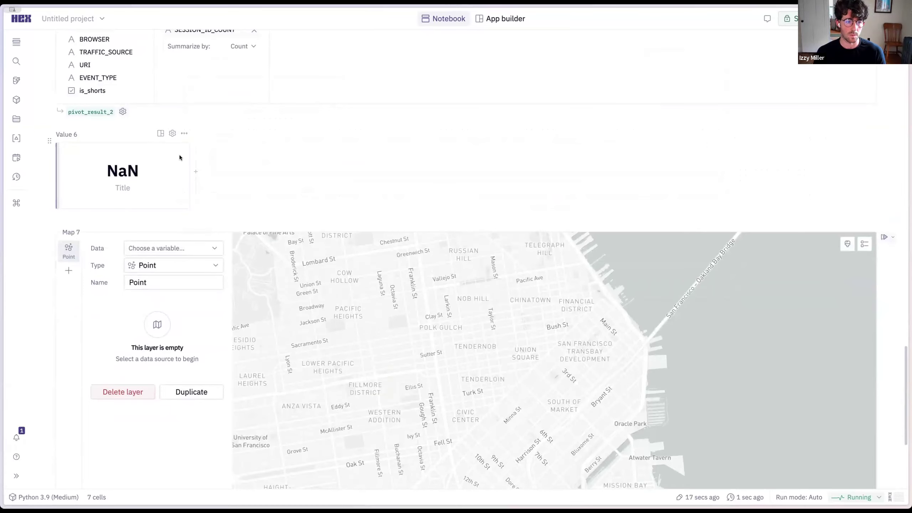
pyautogui.press('BackSpace')
pyautogui.press('BackSpace')
# Format the CREATED_AT column of the EVENTS table as Date
pyautogui.scroll(10, 273, 243)
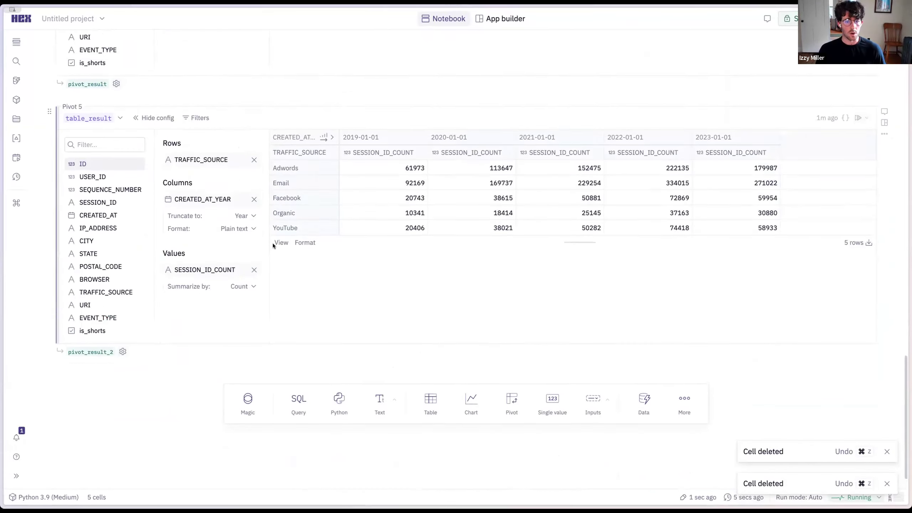
pyautogui.scroll(15, 267, 295)
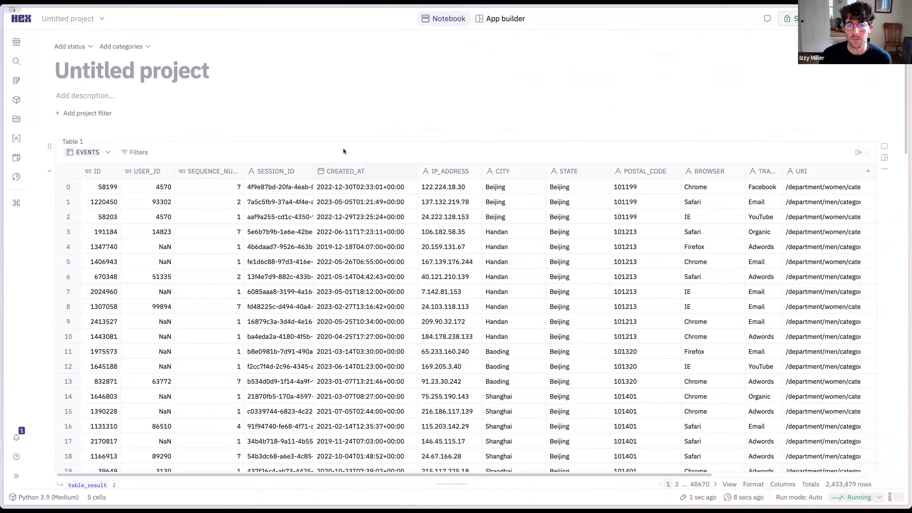
pyautogui.scroll(-2, 392, 142)
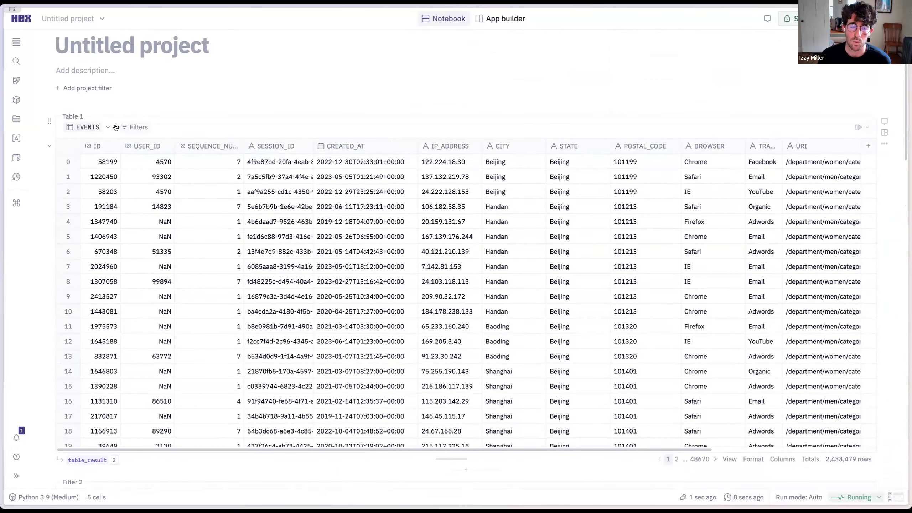
pyautogui.click(374, 145)
pyautogui.moveTo(347, 315)
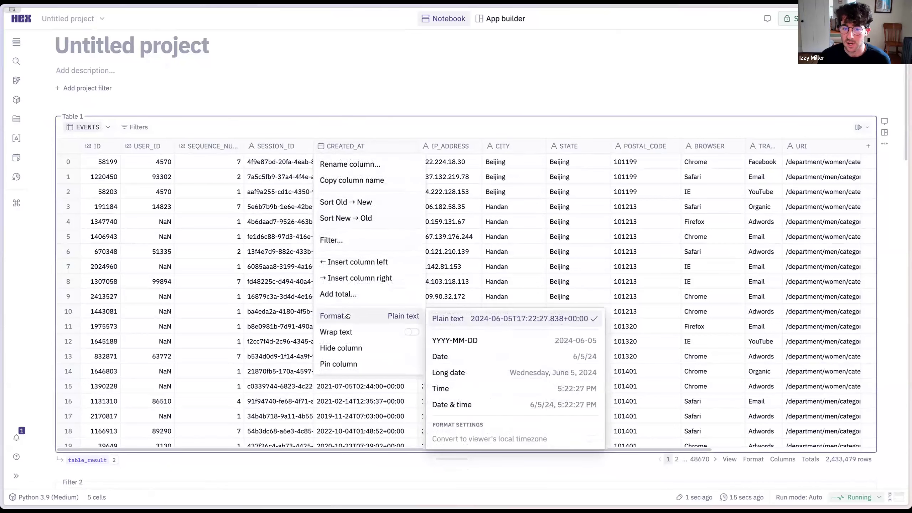
pyautogui.click(469, 362)
pyautogui.click(460, 172)
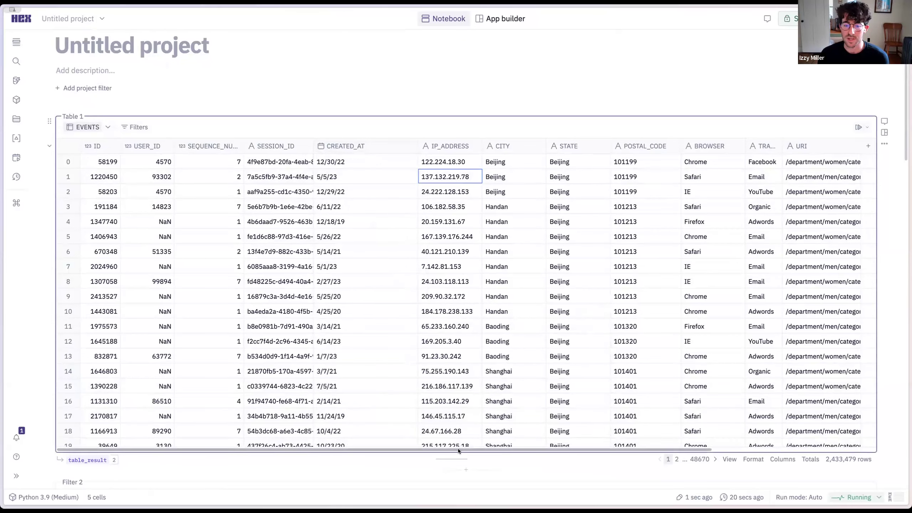
# View the formula behind the calculated is_shorts column in the EVENTS table
pyautogui.moveTo(481, 451); pyautogui.dragTo(628, 451)
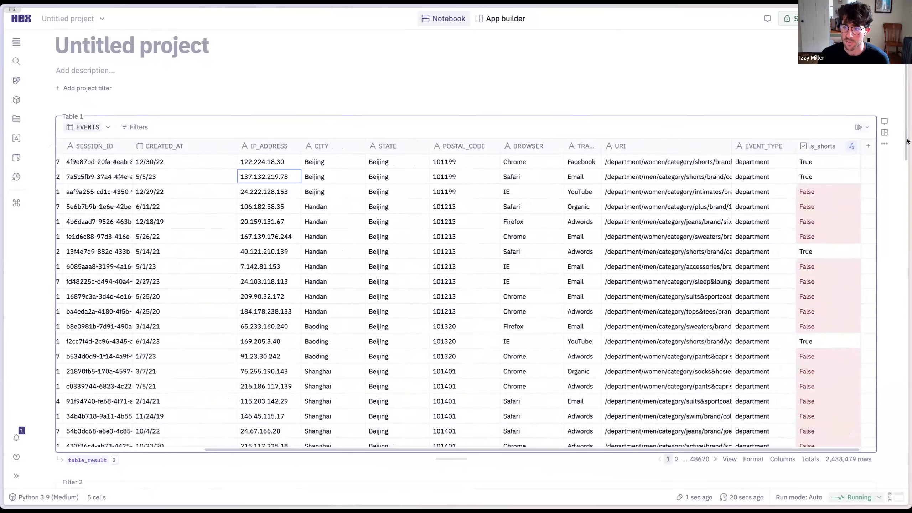
pyautogui.click(828, 150)
pyautogui.click(823, 165)
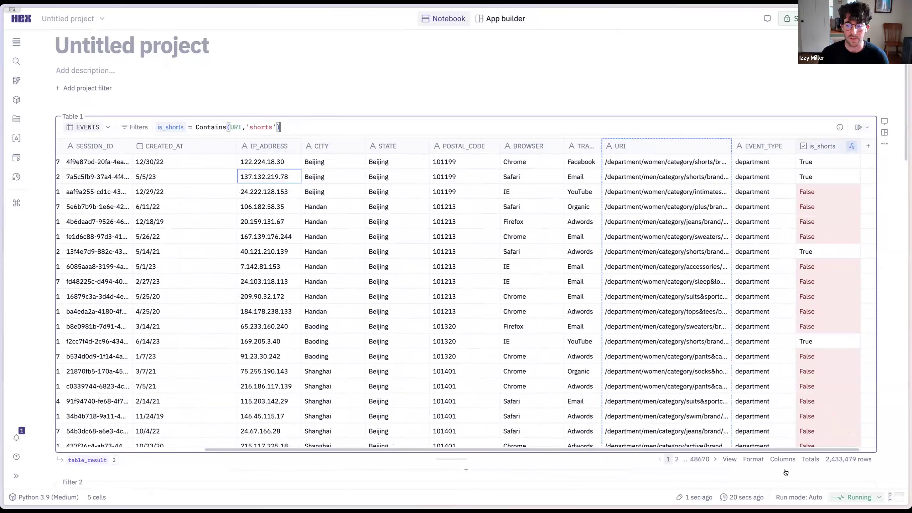
# Turn on totals for the EVENTS table, with Count distinct for STATE and Median for the sequence number column
pyautogui.click(815, 462)
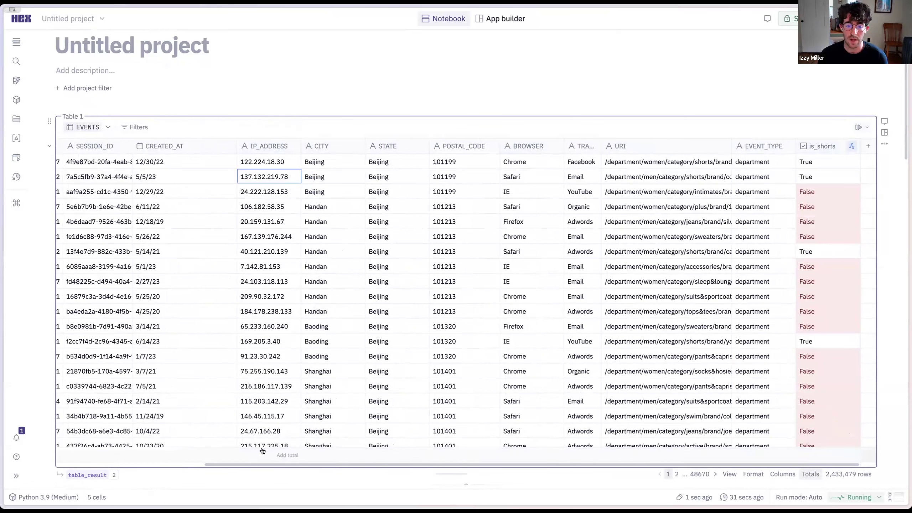
pyautogui.click(411, 455)
pyautogui.click(412, 436)
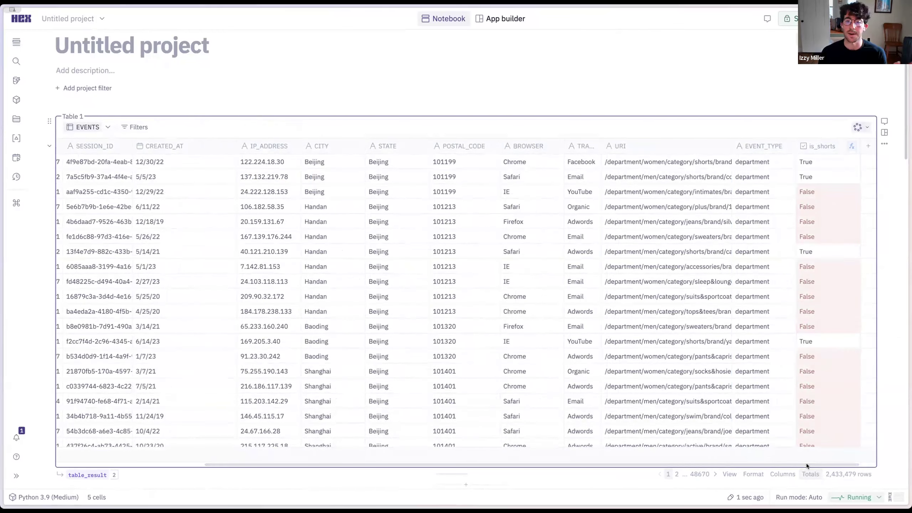
pyautogui.moveTo(806, 466); pyautogui.dragTo(646, 467)
pyautogui.click(230, 456)
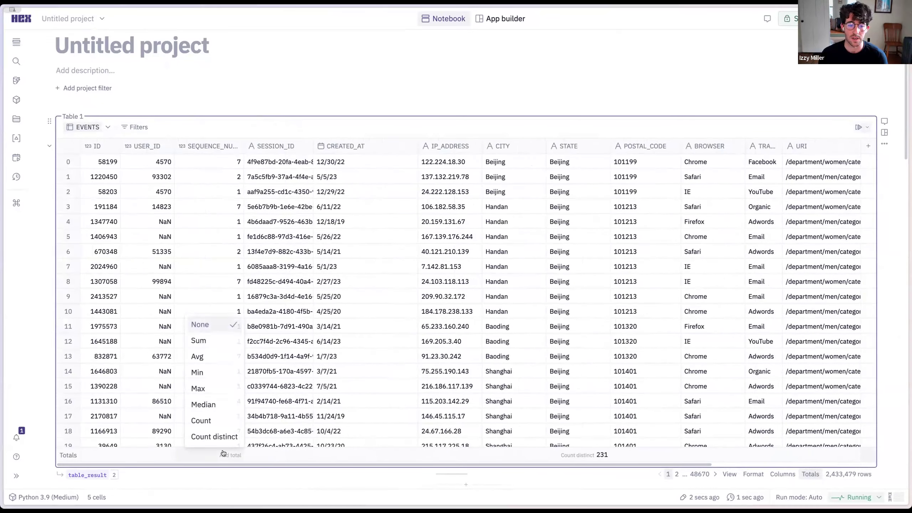
pyautogui.click(224, 405)
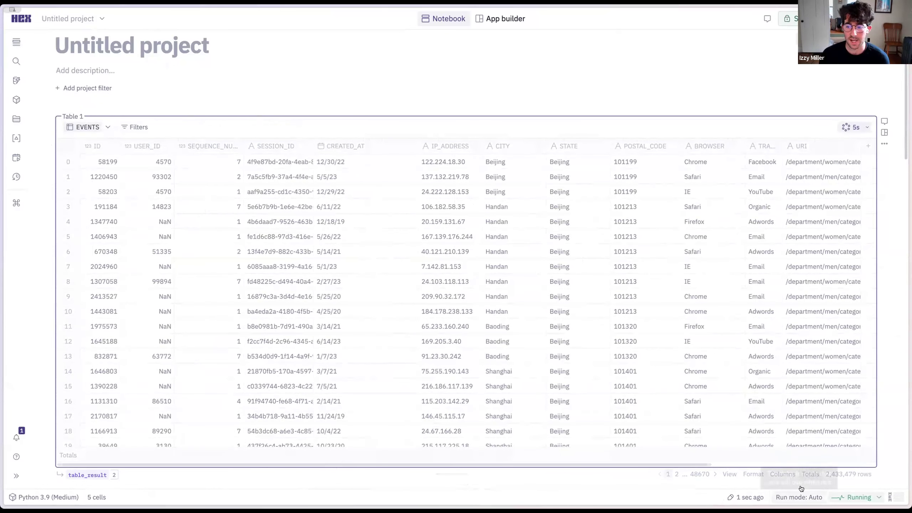
# Color the stacked column chart of California cities by TRAFFIC_SOURCE
pyautogui.scroll(-10, 887, 434)
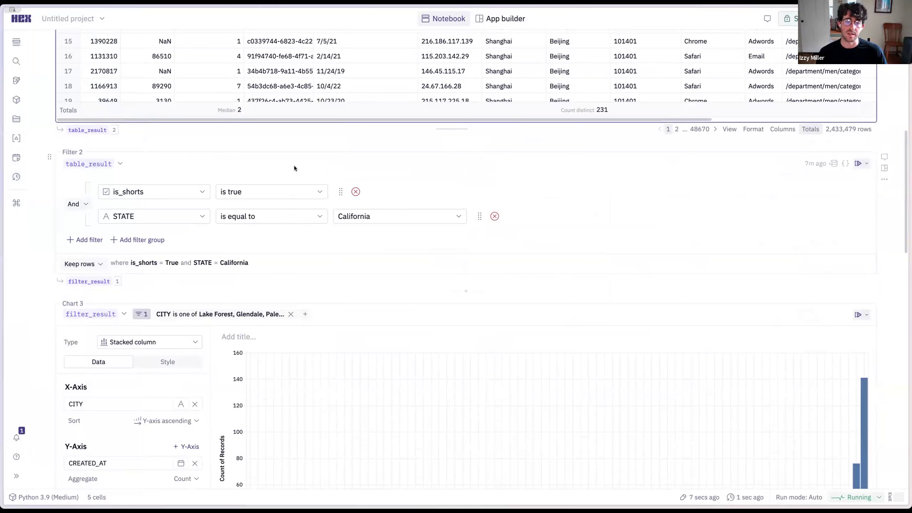
pyautogui.click(231, 160)
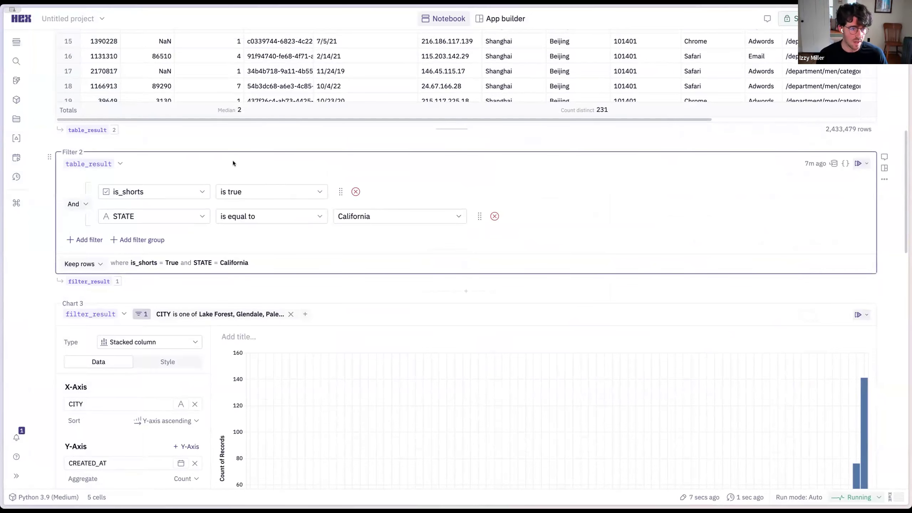
pyautogui.scroll(-5, 223, 180)
pyautogui.click(211, 200)
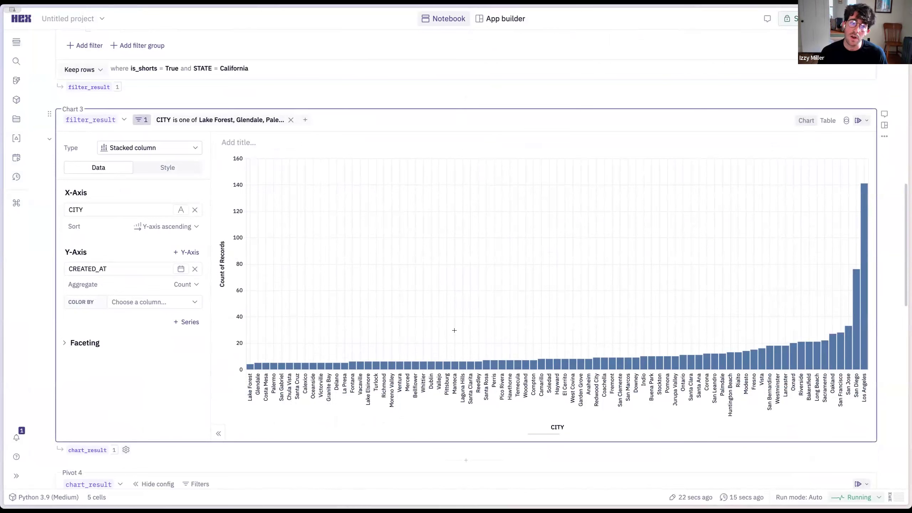
pyautogui.click(167, 306)
pyautogui.scroll(-2, 161, 422)
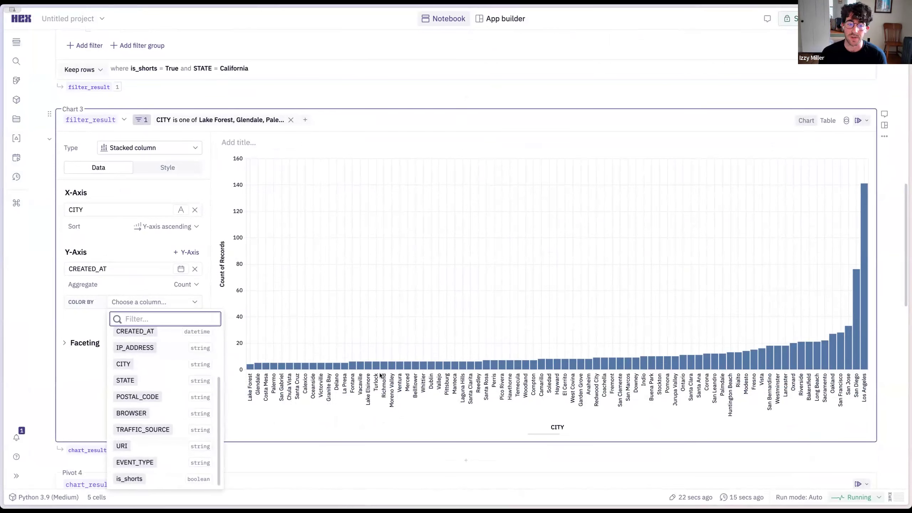
pyautogui.click(155, 433)
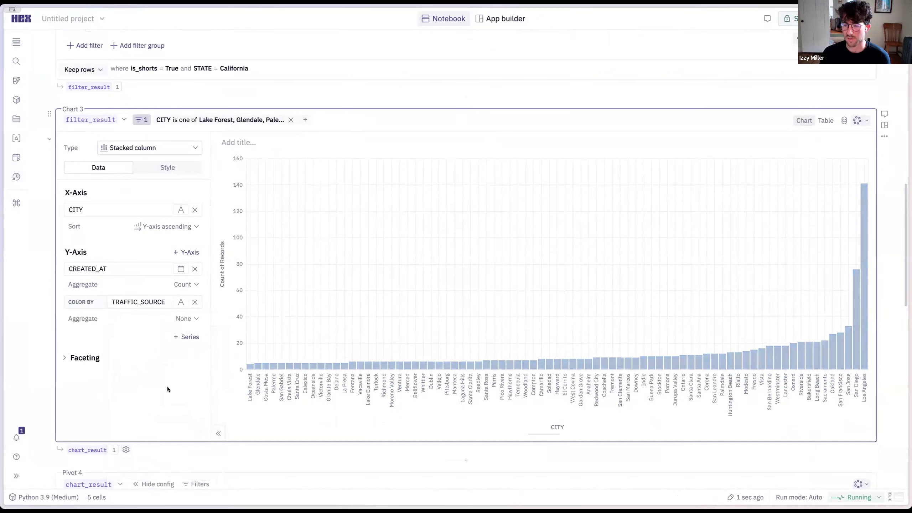
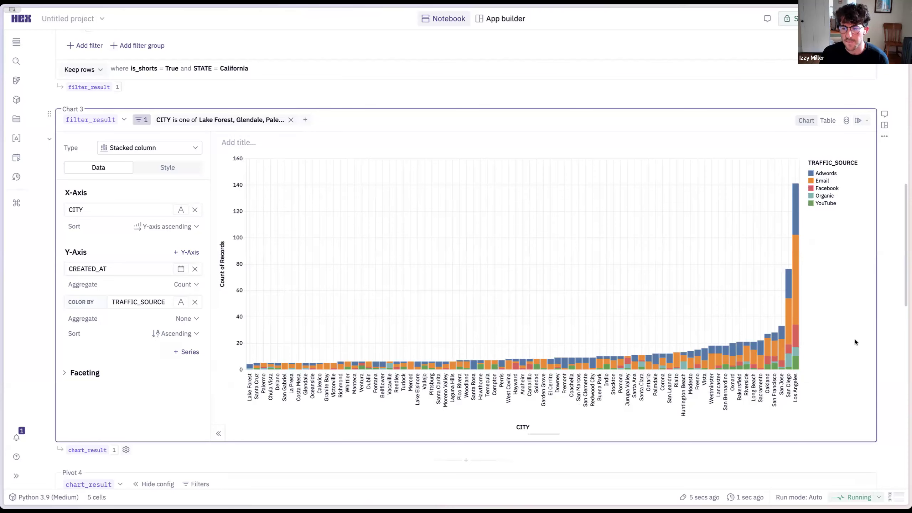
# Examine the chart_result and table_result pivots and the data sources available to the second one
pyautogui.scroll(-8, 838, 353)
pyautogui.click(706, 180)
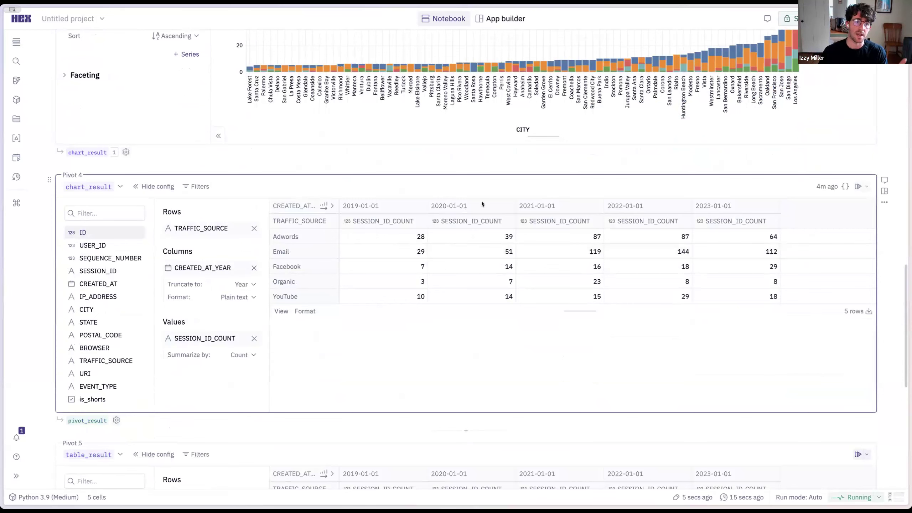
pyautogui.scroll(-2, 320, 362)
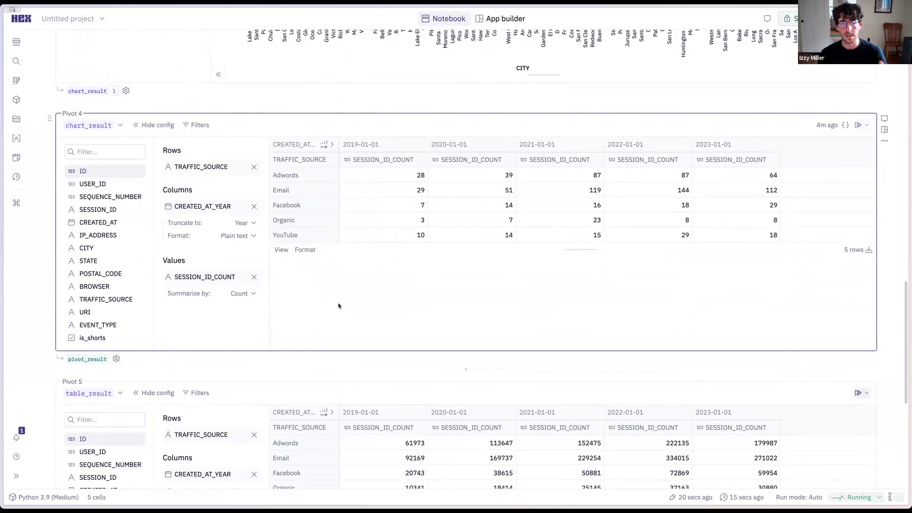
pyautogui.scroll(-6, 324, 313)
pyautogui.click(312, 375)
pyautogui.click(325, 133)
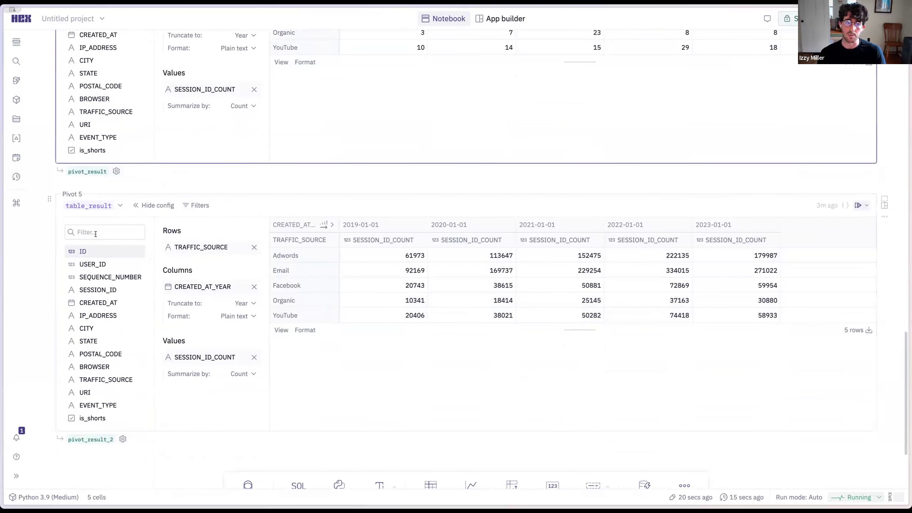
pyautogui.click(90, 206)
pyautogui.moveTo(107, 269)
pyautogui.click(229, 163)
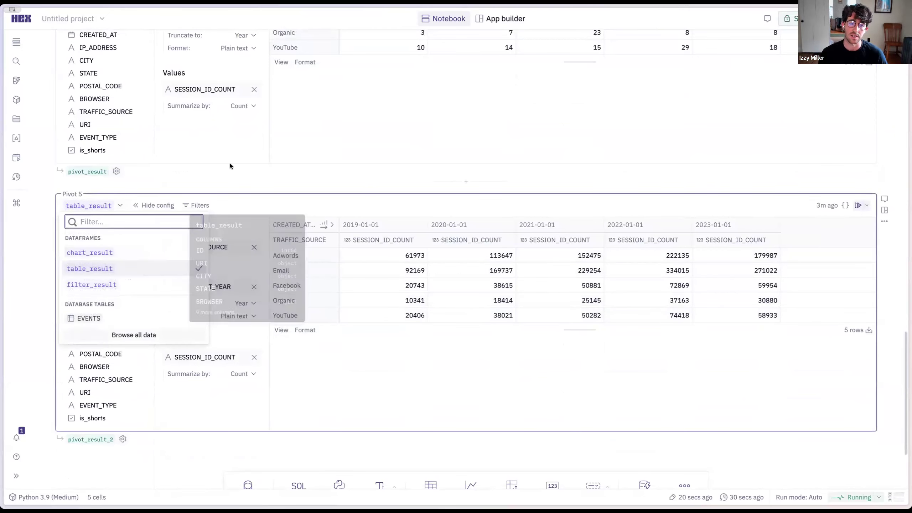
pyautogui.scroll(-3, 307, 251)
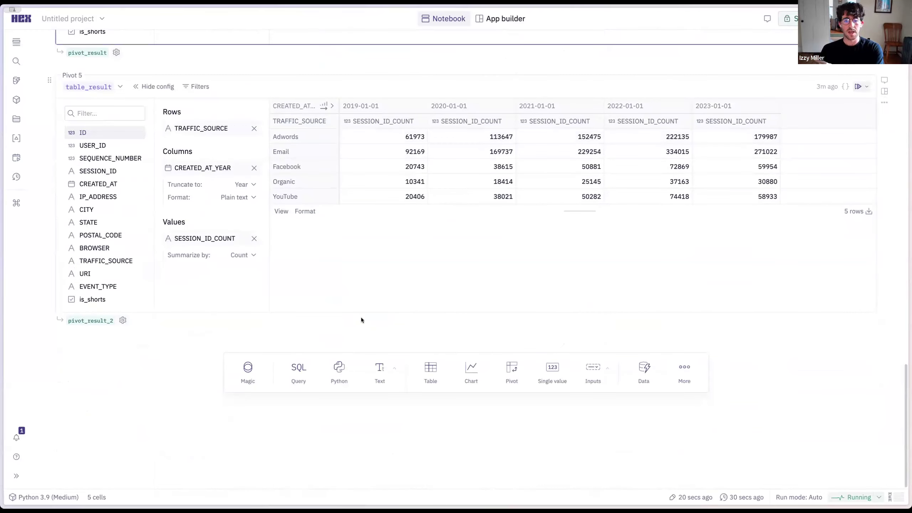
# Add a text cell above the chart_result pivot noting email as generally the greatest source of shorts related (and all) traffic, except specific locales where facebook does great
pyautogui.scroll(10, 370, 336)
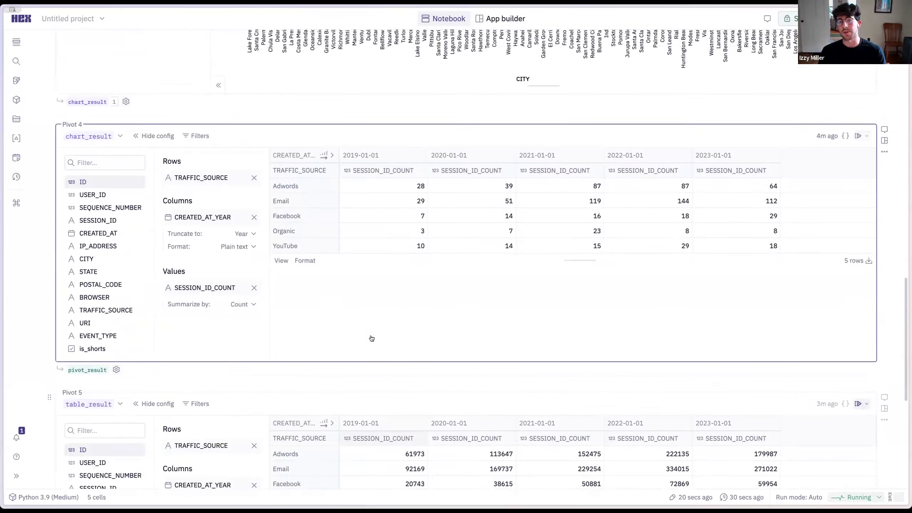
pyautogui.click(337, 160)
pyautogui.moveTo(377, 197)
pyautogui.click(378, 160)
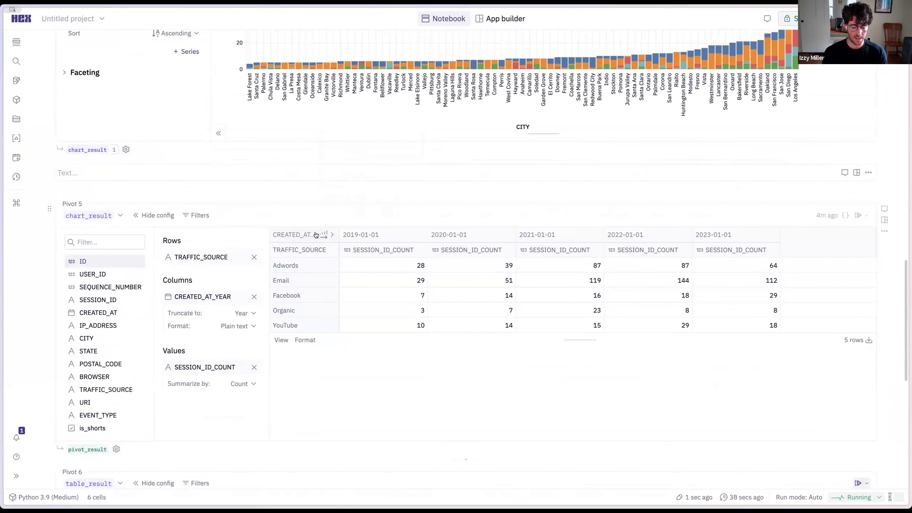
pyautogui.write('e email is generally ')
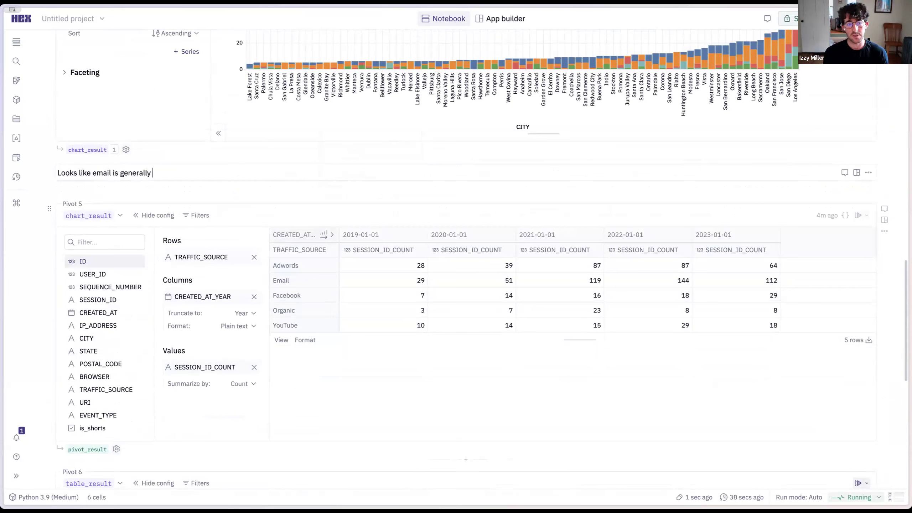
pyautogui.write('our greatest source of shorts relate')
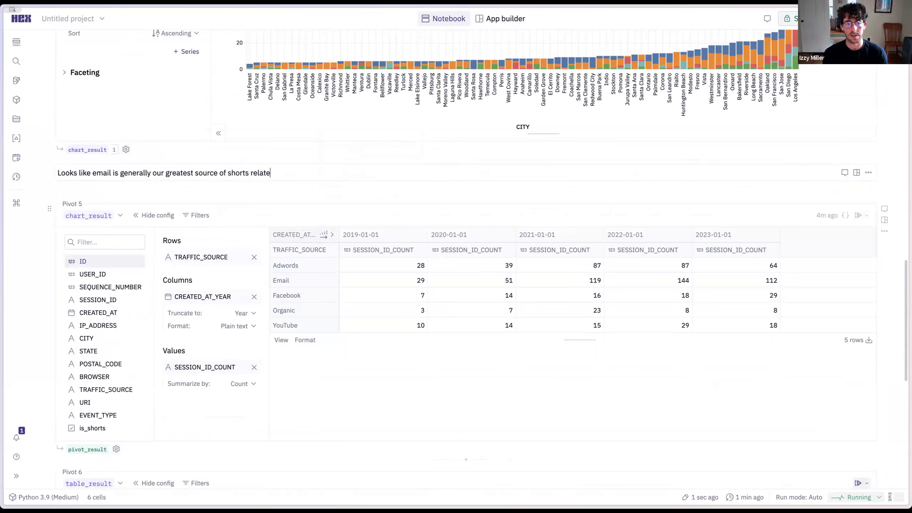
pyautogui.write('d (and all) traffic— exc')
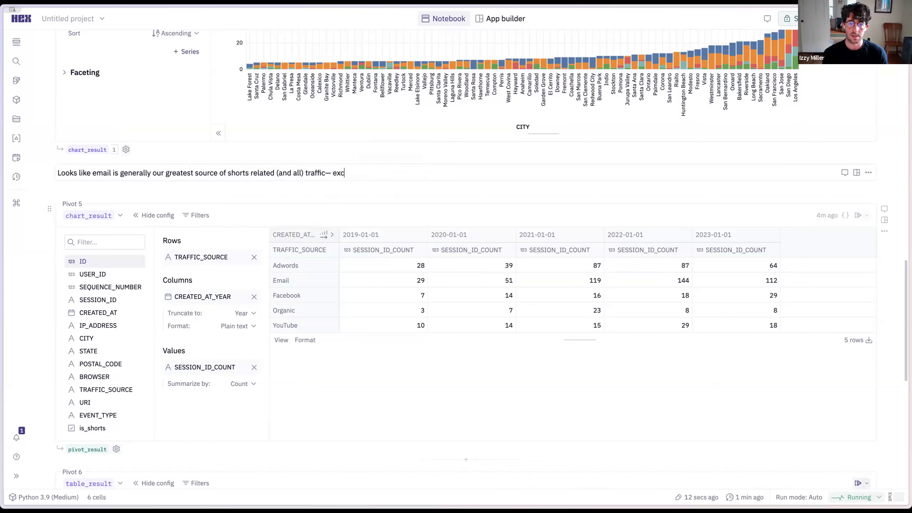
pyautogui.write('ept for in a few specific locales where facebook deo')
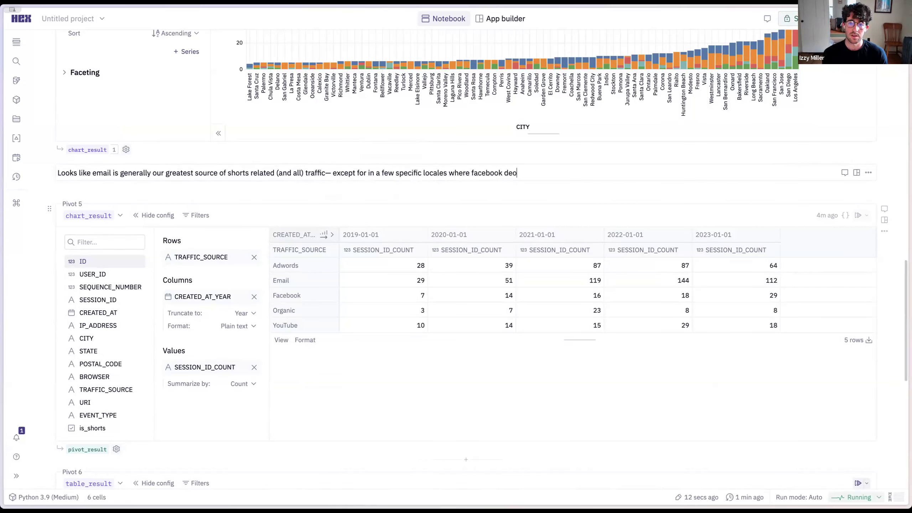
pyautogui.write('oes great')
# Add a text cell above the table_result pivot noting YouTube's good global performance, no huge CA shorts lift, and possibly tweaking or updating YT ads
pyautogui.scroll(-7, 462, 228)
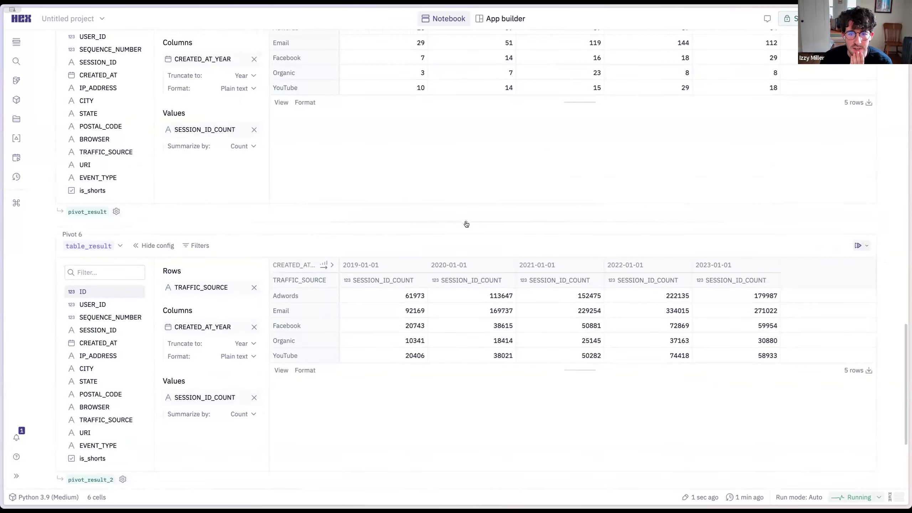
pyautogui.click(466, 223)
pyautogui.moveTo(390, 266)
pyautogui.click(379, 220)
pyautogui.write('Youtube performs pretty well gl')
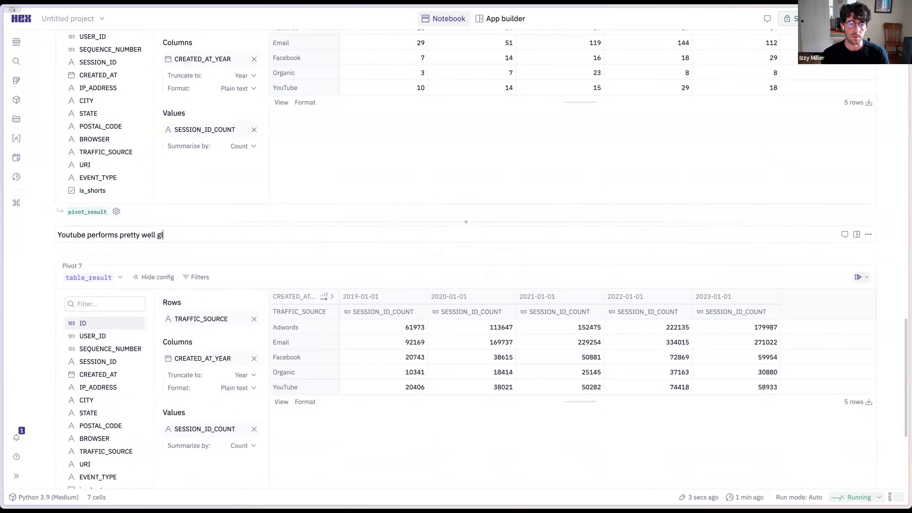
pyautogui.write("obally, but we don't see a huge lift")
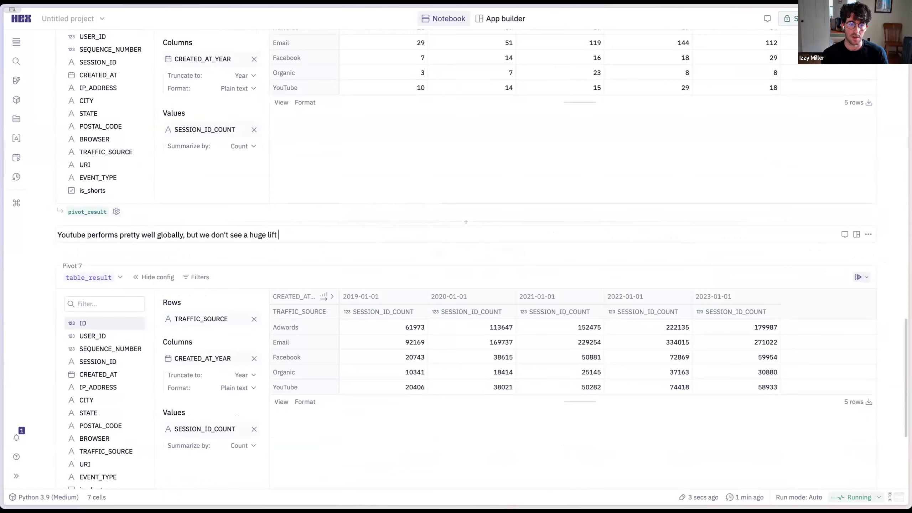
pyautogui.write(' in CA shorts ')
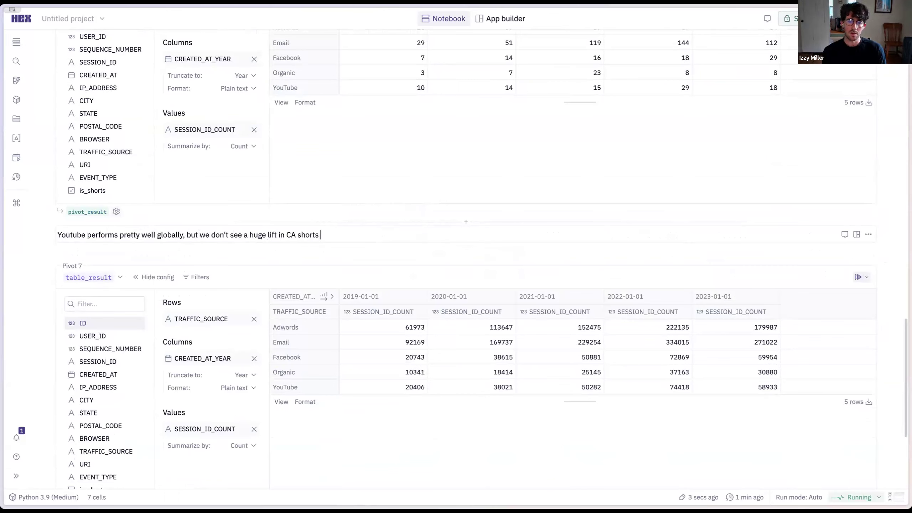
pyautogui.write('traffic from youtube——— maybe worth investing in')
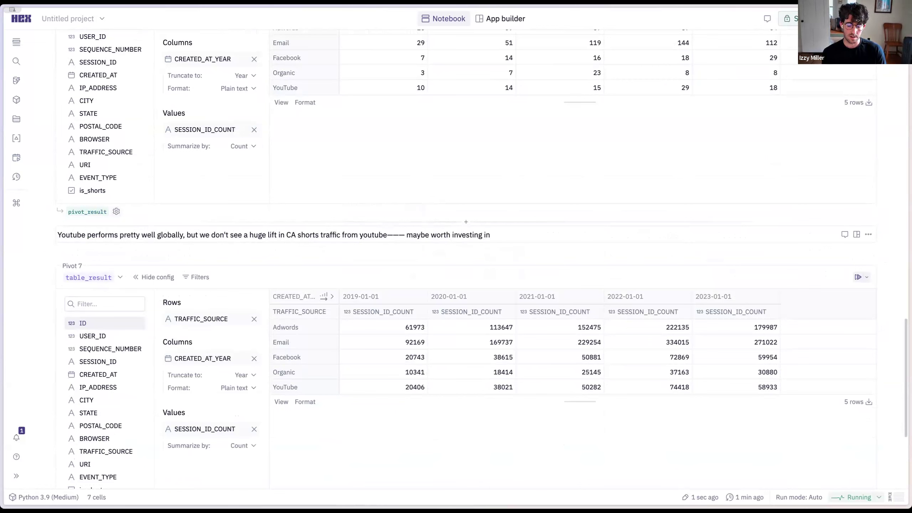
pyautogui.write(' either tweaking or updating our YT ads for that?')
pyautogui.click(396, 274)
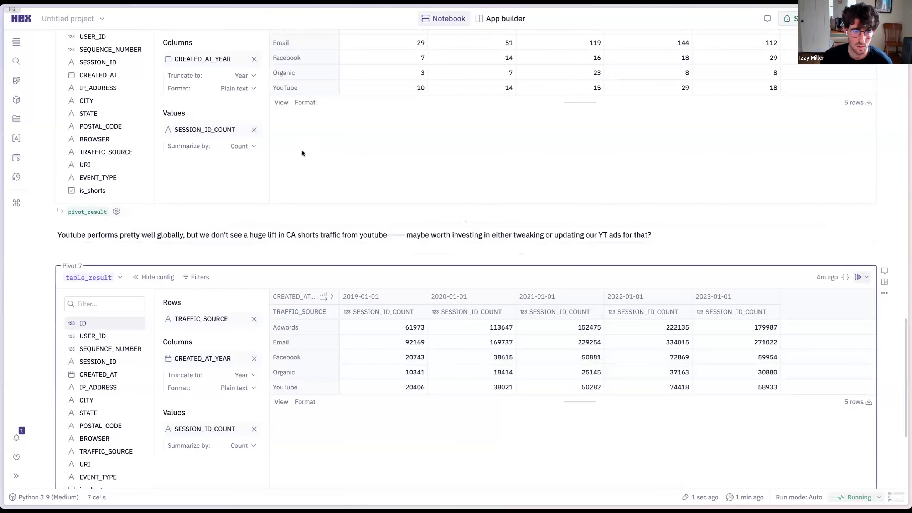
# Switch the project to the App builder and look through the events table, filter and chart in the app layout
pyautogui.scroll(4, 303, 152)
pyautogui.scroll(-4, 310, 420)
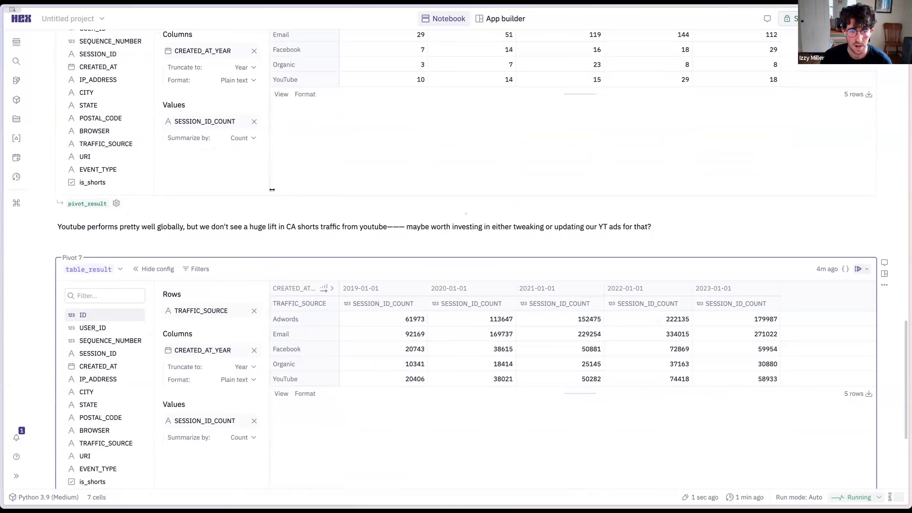
pyautogui.scroll(-2, 370, 143)
pyautogui.scroll(15, 537, 36)
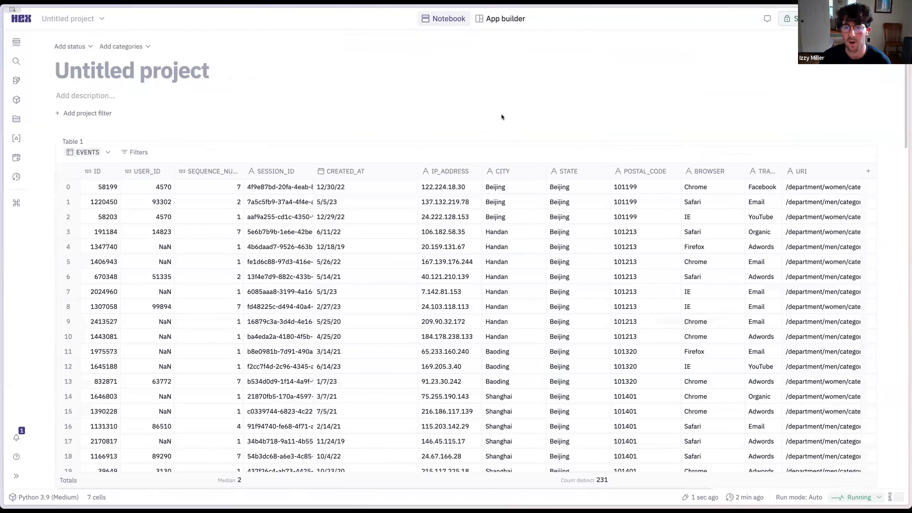
pyautogui.click(202, 69)
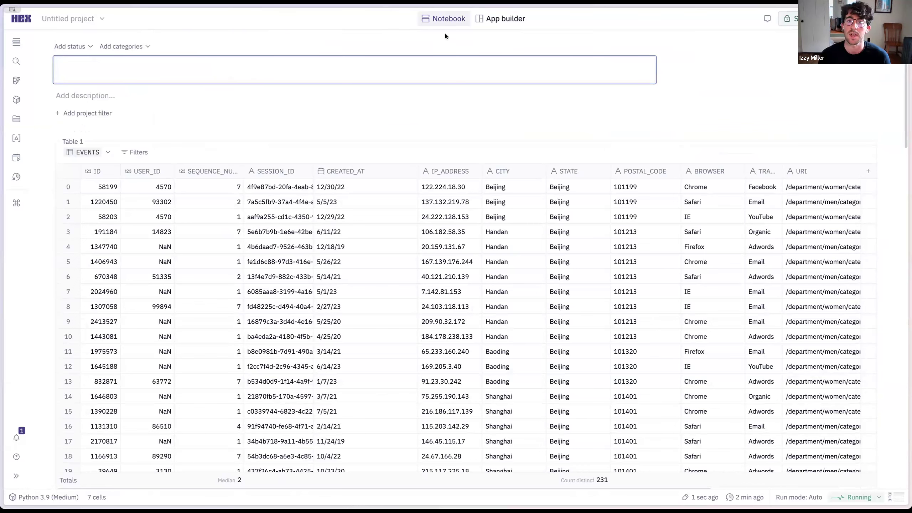
pyautogui.click(501, 18)
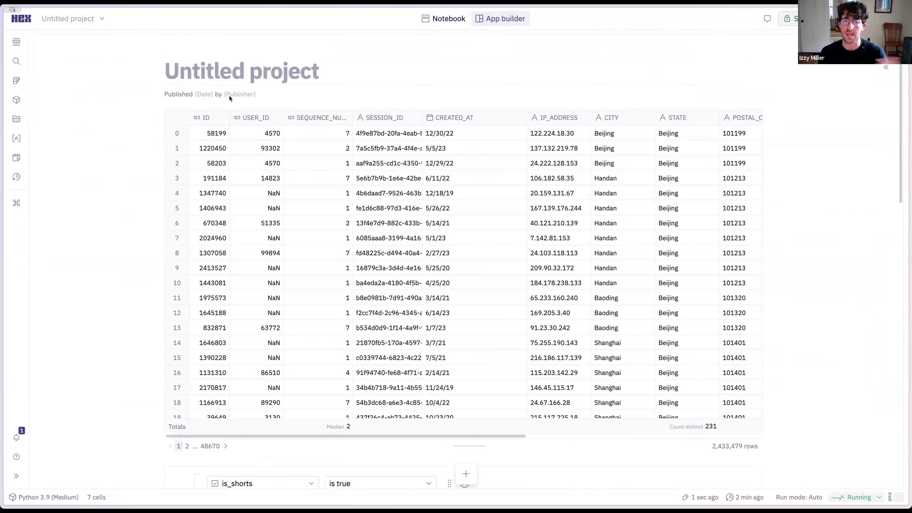
pyautogui.scroll(-8, 160, 143)
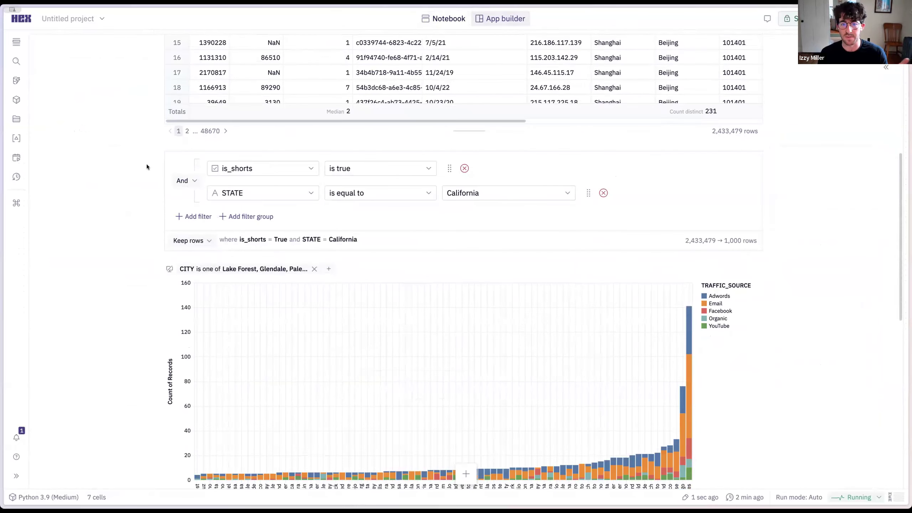
pyautogui.scroll(-3, 146, 166)
pyautogui.scroll(-2, 147, 164)
pyautogui.scroll(15, 146, 164)
# Title the project "Traffic explorer"
pyautogui.click(260, 76)
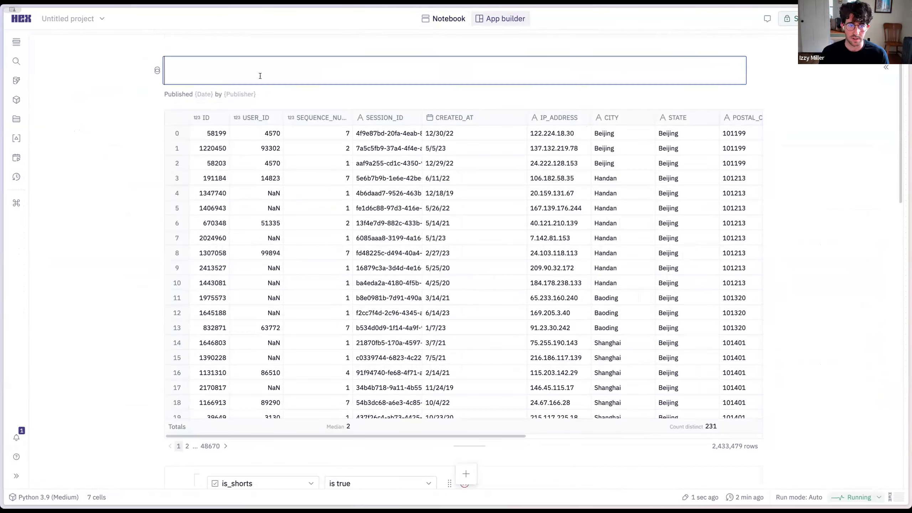
pyautogui.write('Traffic explorer')
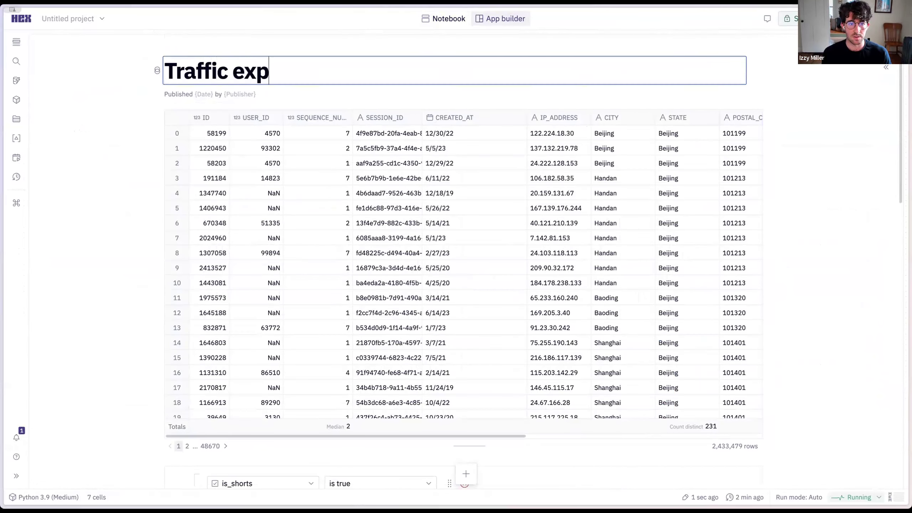
pyautogui.press('Return')
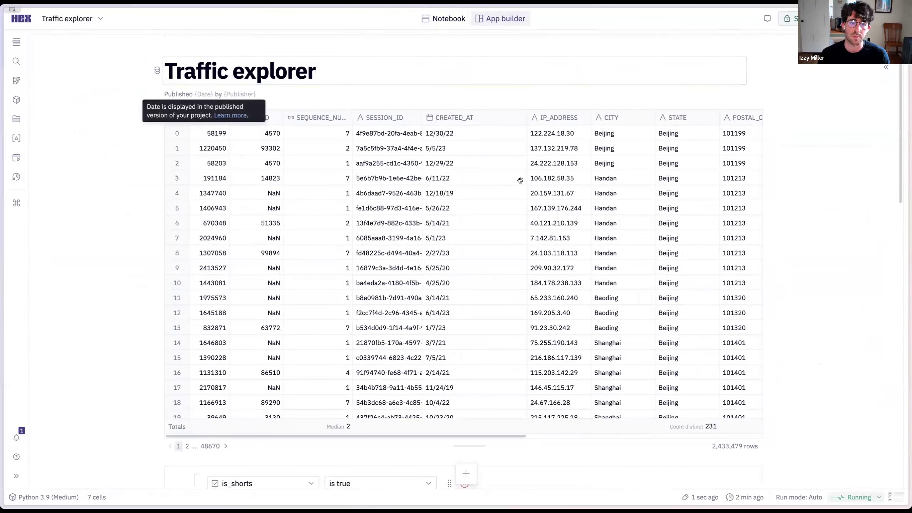
# Shorten the EVENTS table in the app to about eight visible rows and label it GLOBAL TRAFFIC EVENTS
pyautogui.click(678, 112)
pyautogui.moveTo(393, 445); pyautogui.dragTo(425, 266)
pyautogui.click(751, 65)
pyautogui.write('GLOBAL TRAFFIC')
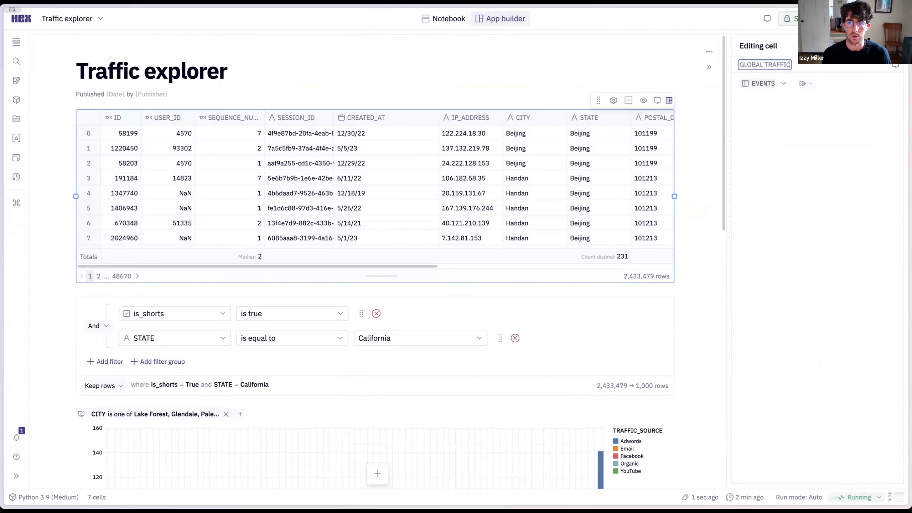
pyautogui.write(' EVENTS')
pyautogui.press('Return')
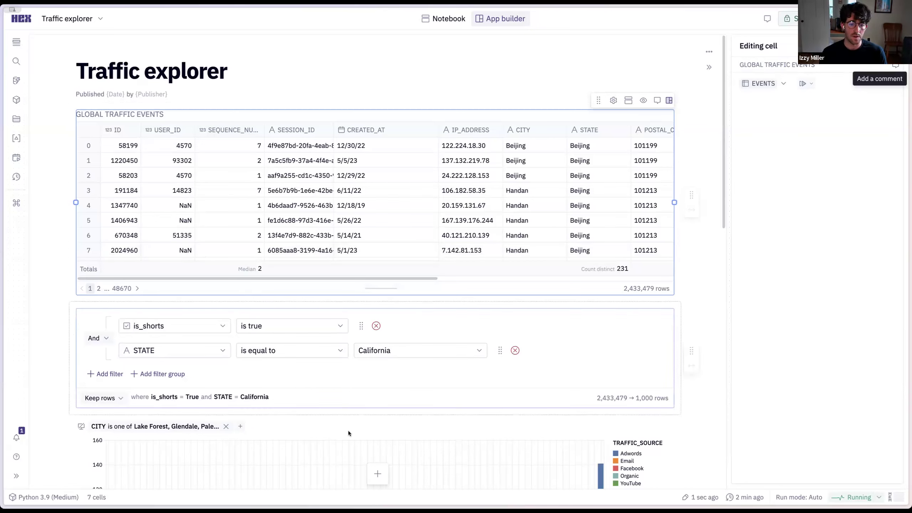
# Insert a text cell between the events table and the filter cell with the large heading "Filtered data views"
pyautogui.click(379, 474)
pyautogui.moveTo(258, 458)
pyautogui.moveTo(234, 419); pyautogui.dragTo(305, 302)
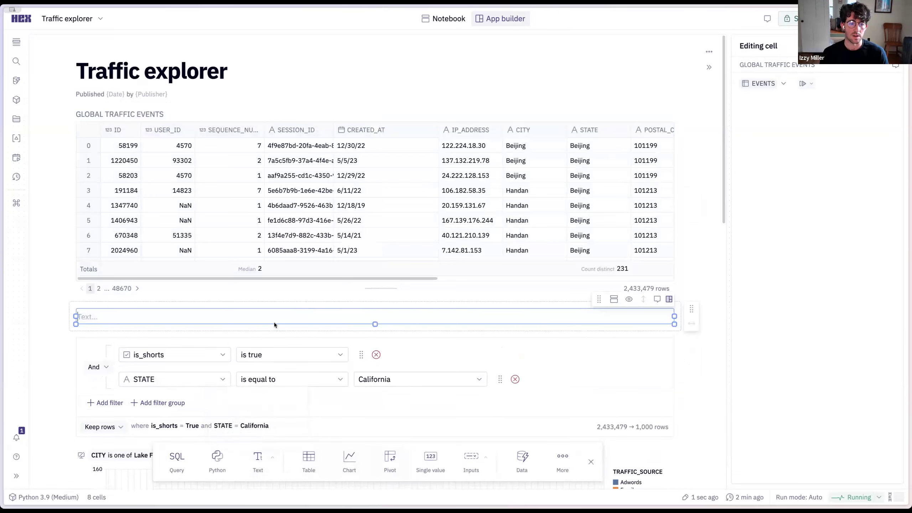
pyautogui.click(142, 316)
pyautogui.write('# F')
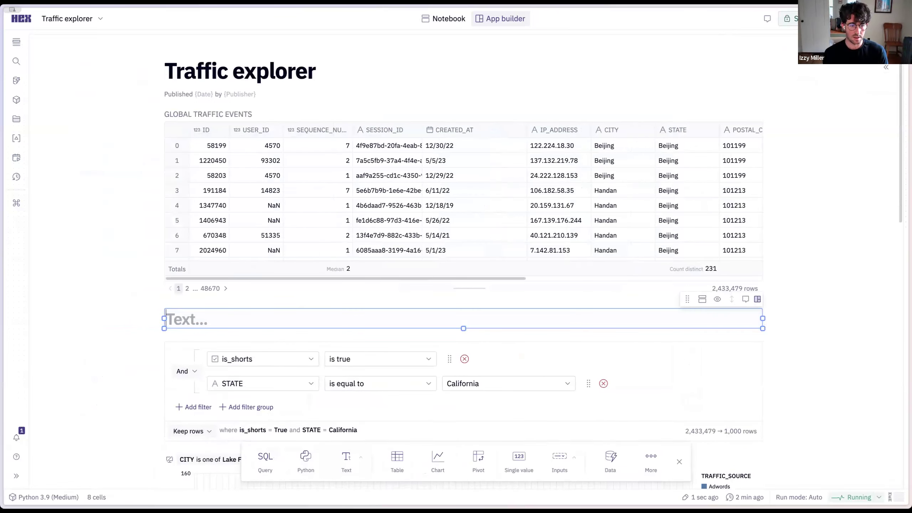
pyautogui.write('iltere')
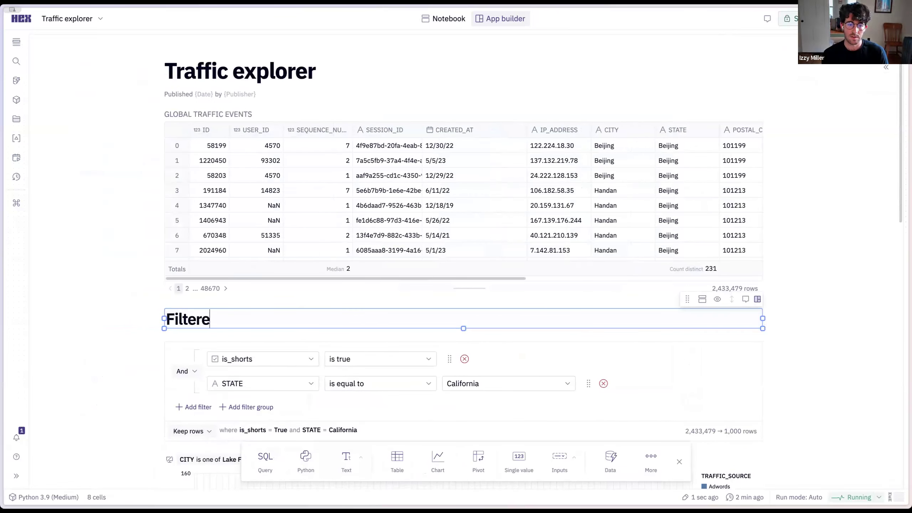
pyautogui.write('d data v')
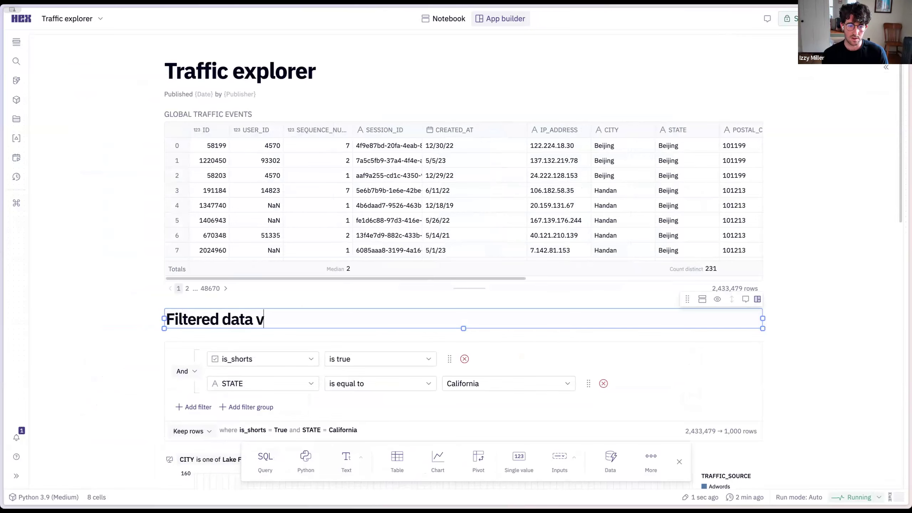
pyautogui.write('iews')
pyautogui.click(108, 302)
# Check the filter cell's app user permission options, and try adding a filter condition and removing it again
pyautogui.scroll(-4, 128, 342)
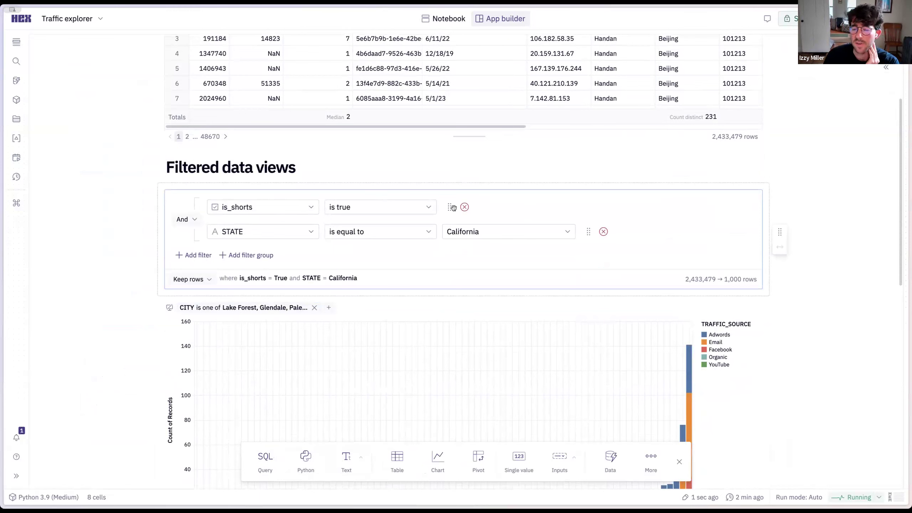
pyautogui.click(645, 219)
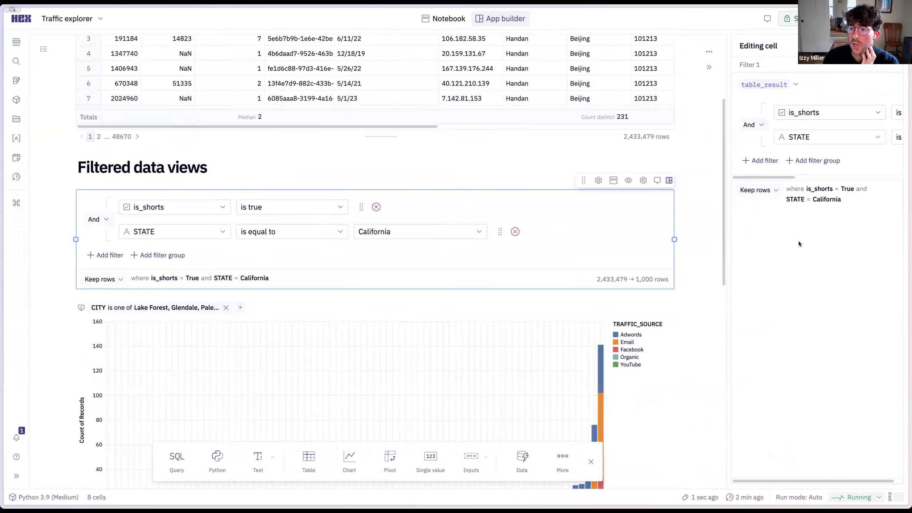
pyautogui.click(642, 181)
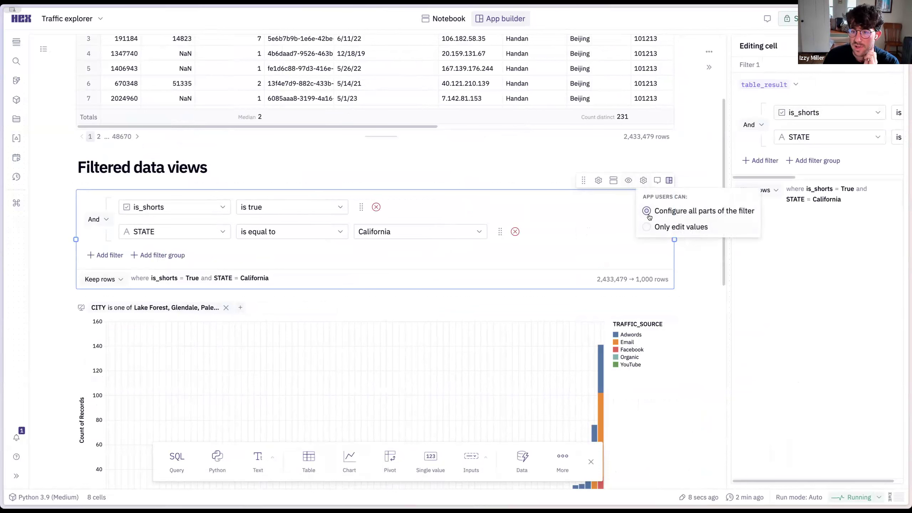
pyautogui.click(114, 257)
pyautogui.click(516, 257)
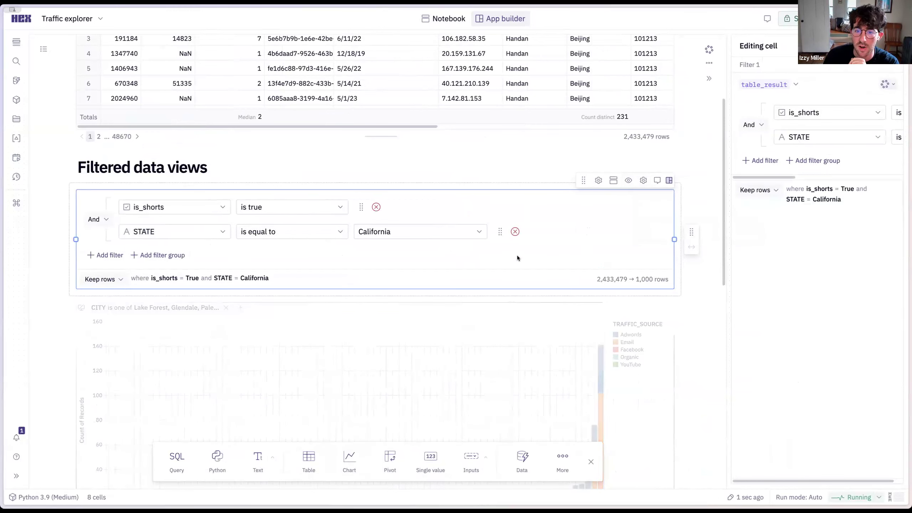
# Restrict app users of the filter cell to "Only edit values" and open the STATE value choices
pyautogui.click(643, 181)
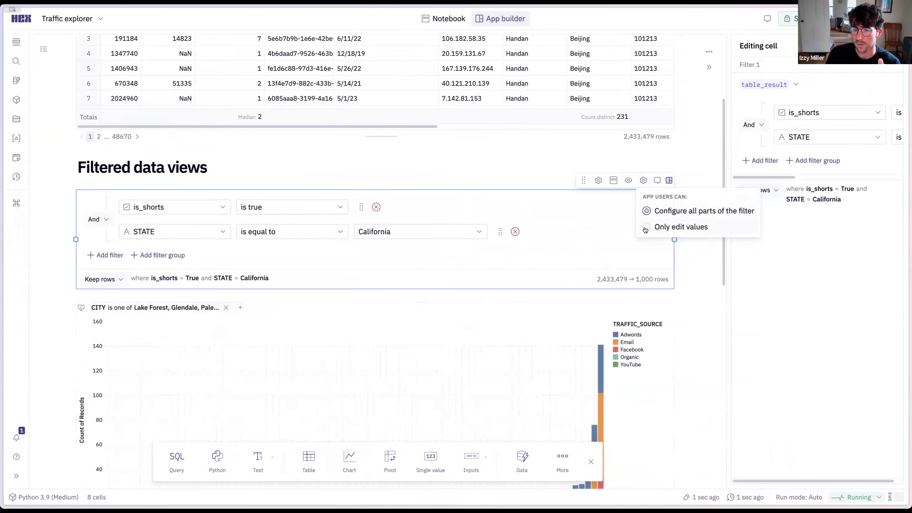
pyautogui.click(646, 228)
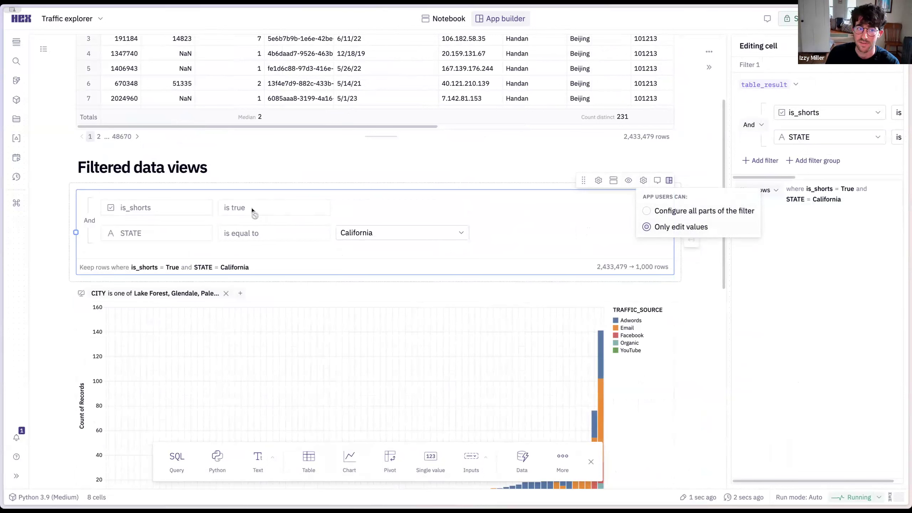
pyautogui.click(391, 236)
pyautogui.click(568, 220)
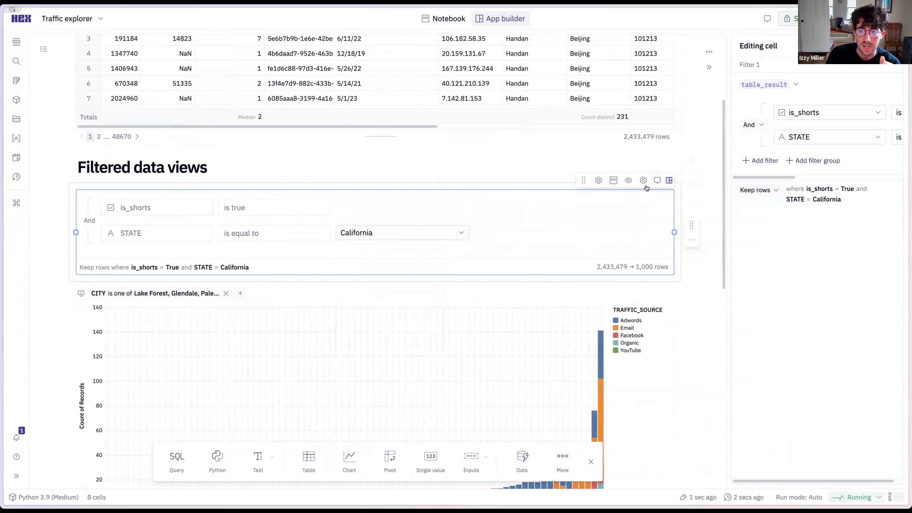
# Set the filter cell's app user permission back to "Configure all parts of the filter"
pyautogui.click(645, 182)
pyautogui.click(674, 211)
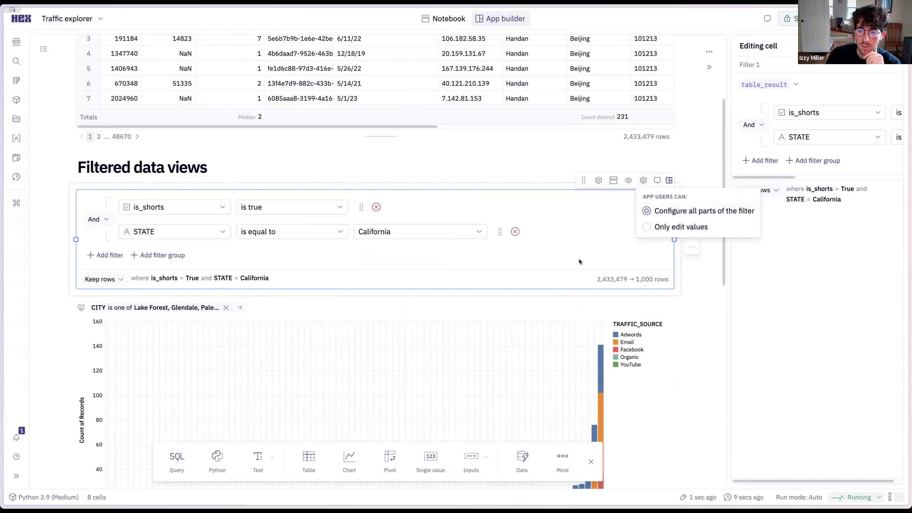
pyautogui.click(606, 247)
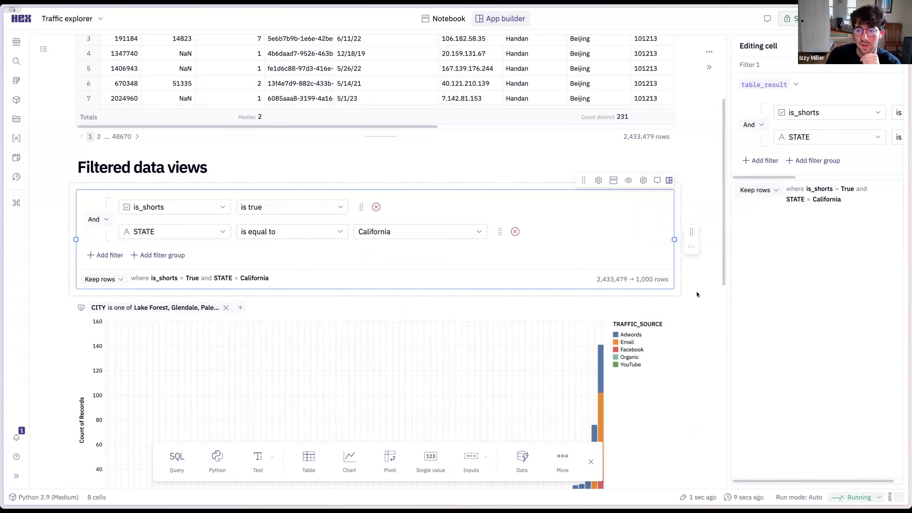
# Place the two session count pivot tables side by side and move the YouTube performance note above them
pyautogui.scroll(-10, 699, 293)
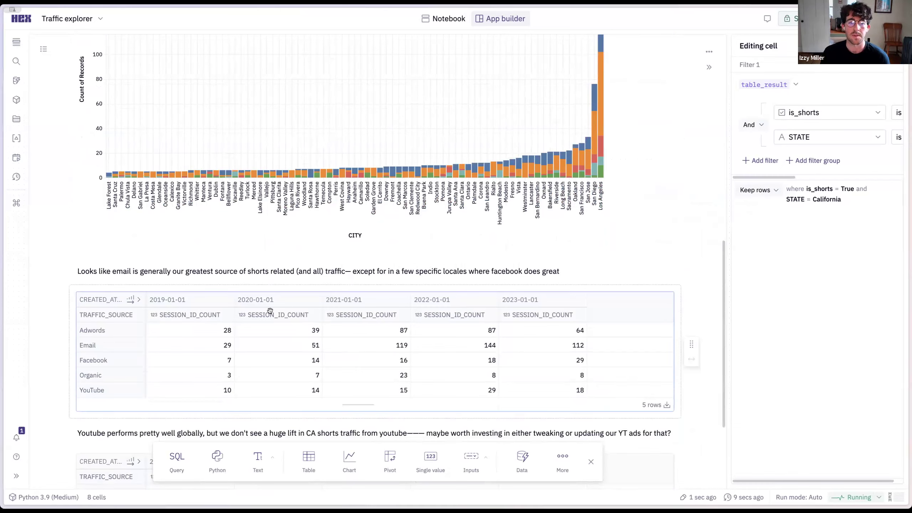
pyautogui.scroll(-4, 416, 352)
pyautogui.moveTo(383, 353); pyautogui.dragTo(581, 230)
pyautogui.moveTo(344, 416); pyautogui.dragTo(351, 269)
# Move the note about email as the greatest traffic source between the filter cell and the city chart
pyautogui.scroll(4, 395, 341)
pyautogui.moveTo(421, 394); pyautogui.dragTo(407, 96)
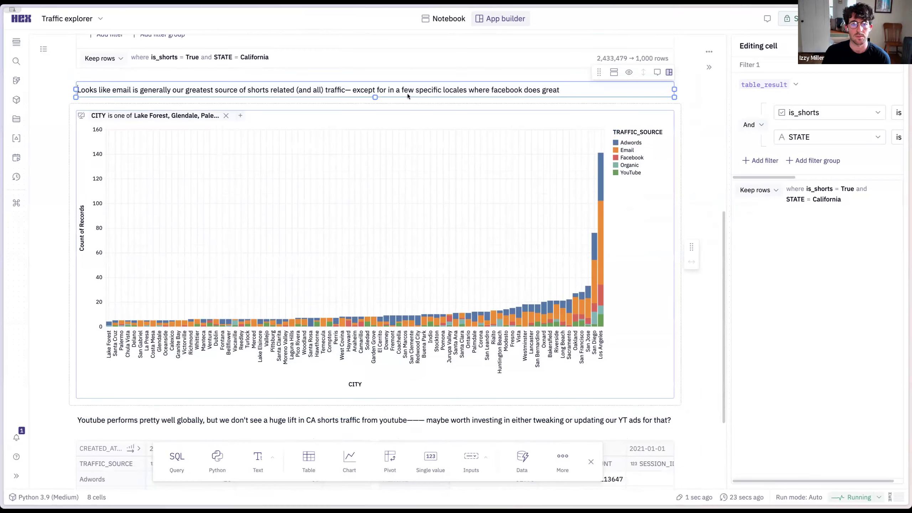
pyautogui.scroll(-4, 502, 285)
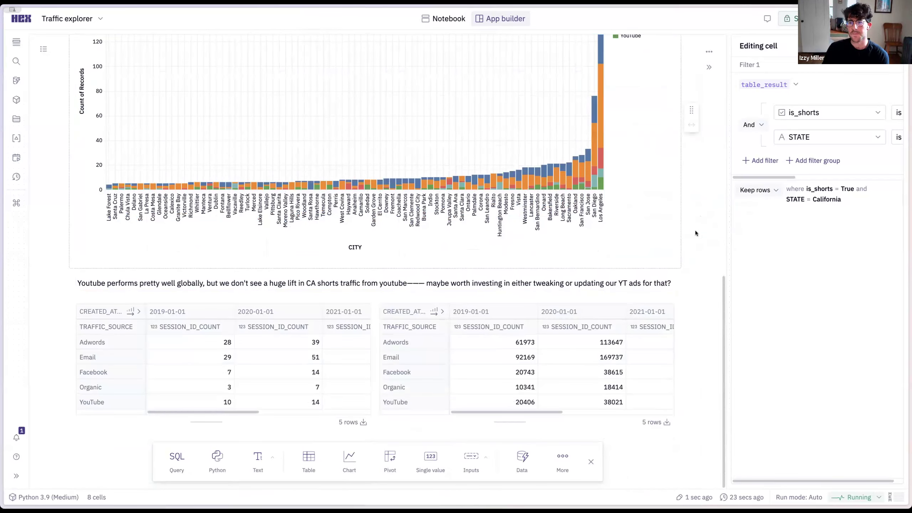
pyautogui.scroll(15, 638, 204)
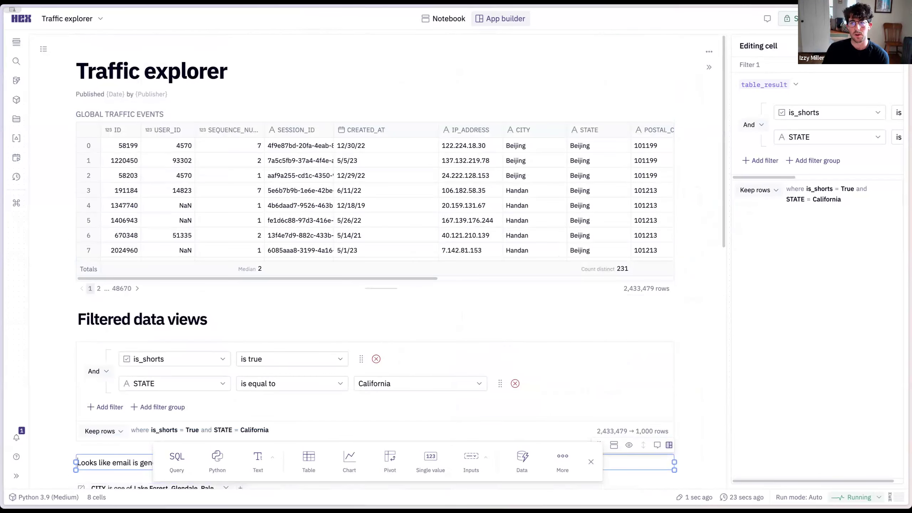
# Open the publish settings for the Traffic explorer app and check its preview down to the pivot tables
pyautogui.click(872, 19)
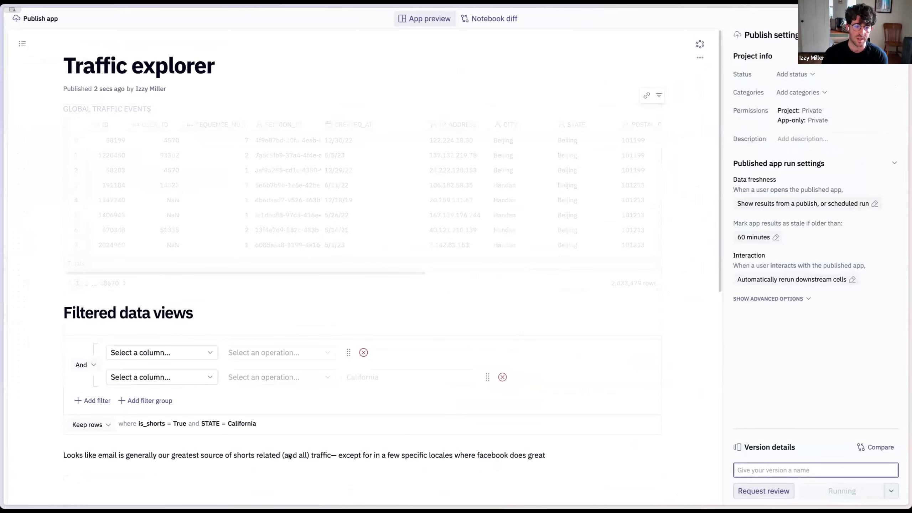
pyautogui.scroll(-5, 207, 479)
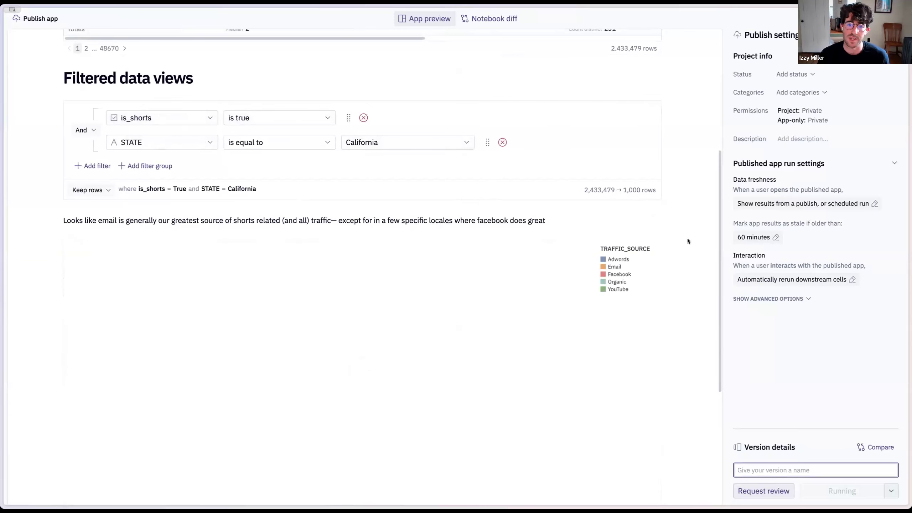
pyautogui.scroll(-5, 688, 238)
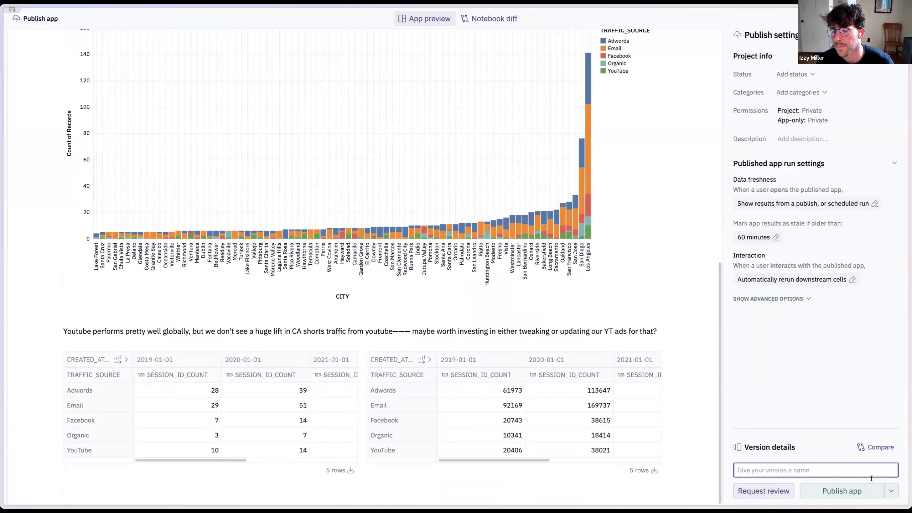
pyautogui.click(797, 478)
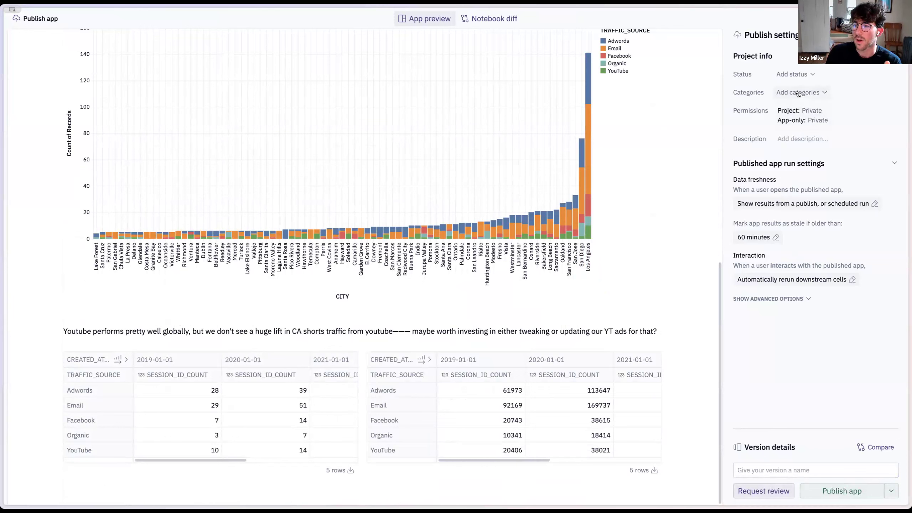
# Try the endorsed project statuses Approved, Prioritized and Valuable
pyautogui.click(797, 74)
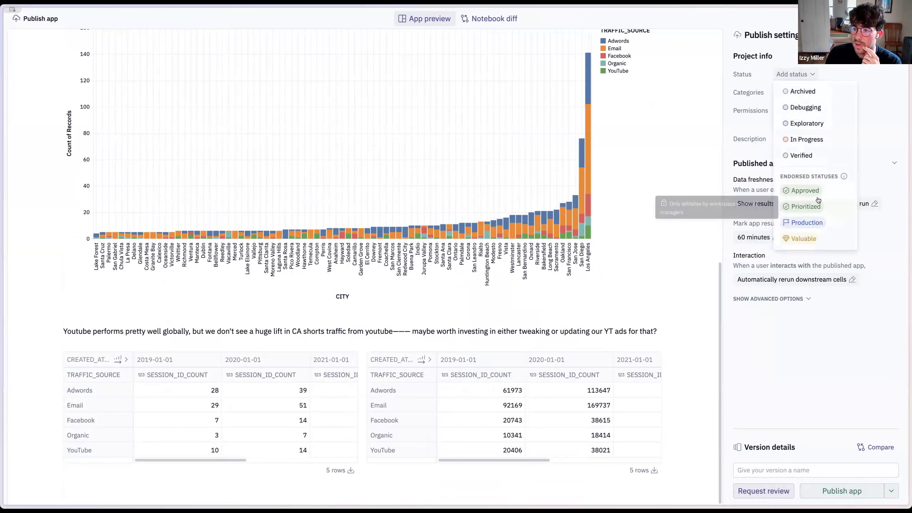
pyautogui.moveTo(843, 176)
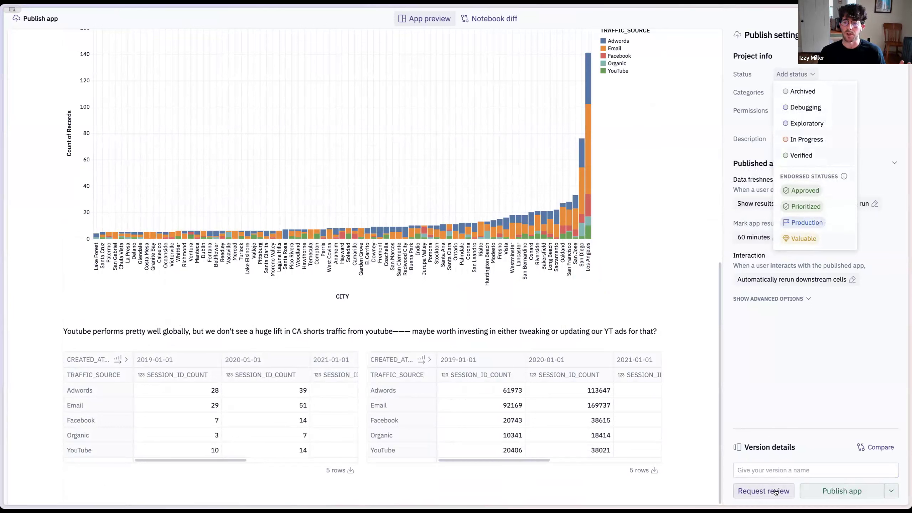
pyautogui.click(824, 187)
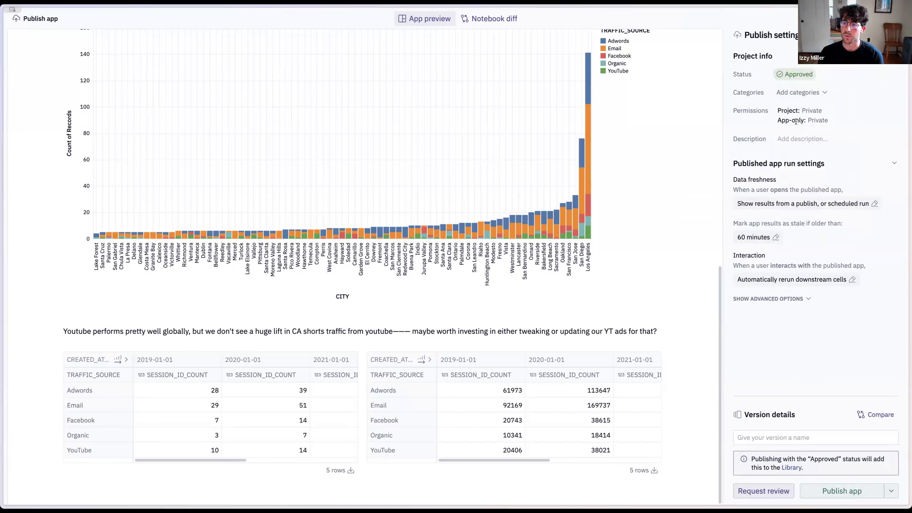
pyautogui.click(798, 74)
pyautogui.click(815, 211)
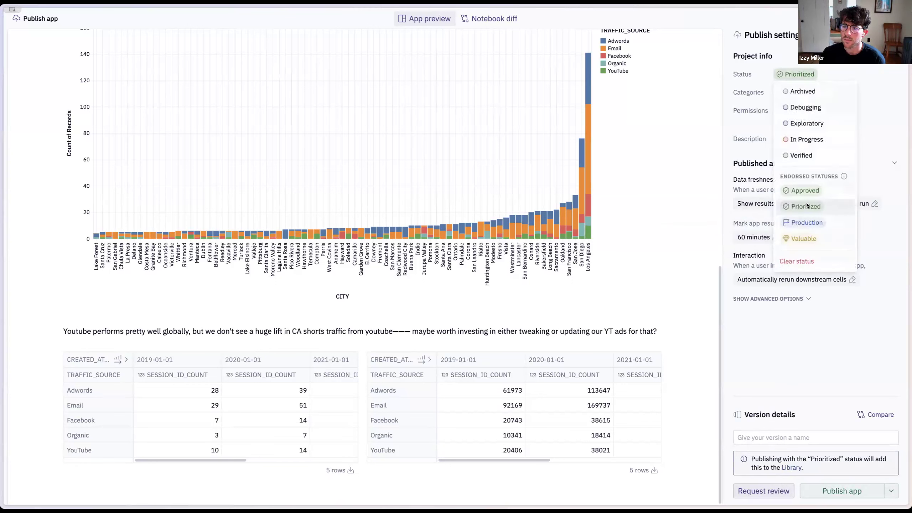
pyautogui.click(804, 237)
# Set the project's status to the endorsed option Production
pyautogui.click(800, 75)
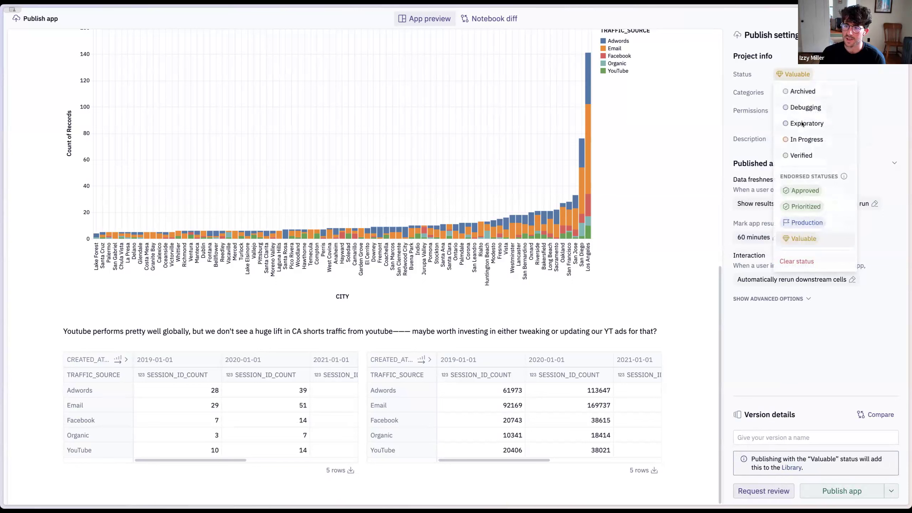
pyautogui.click(806, 223)
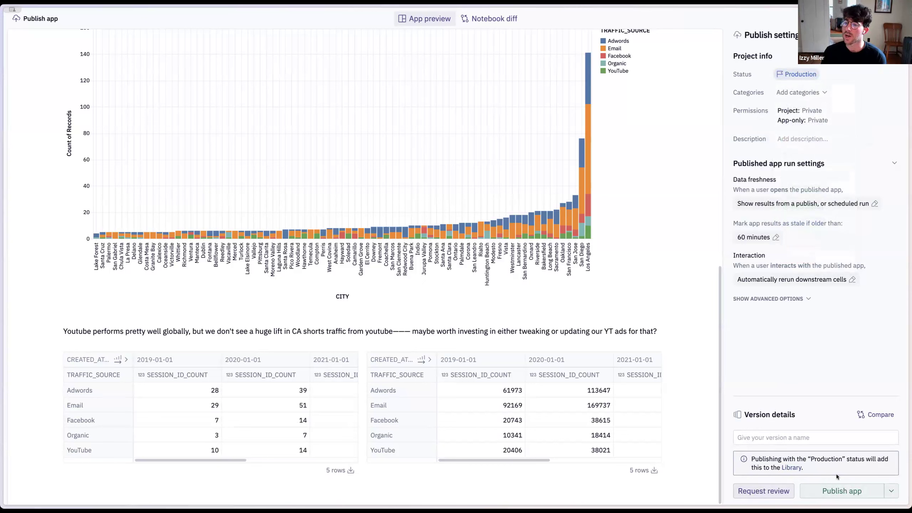
pyautogui.click(796, 75)
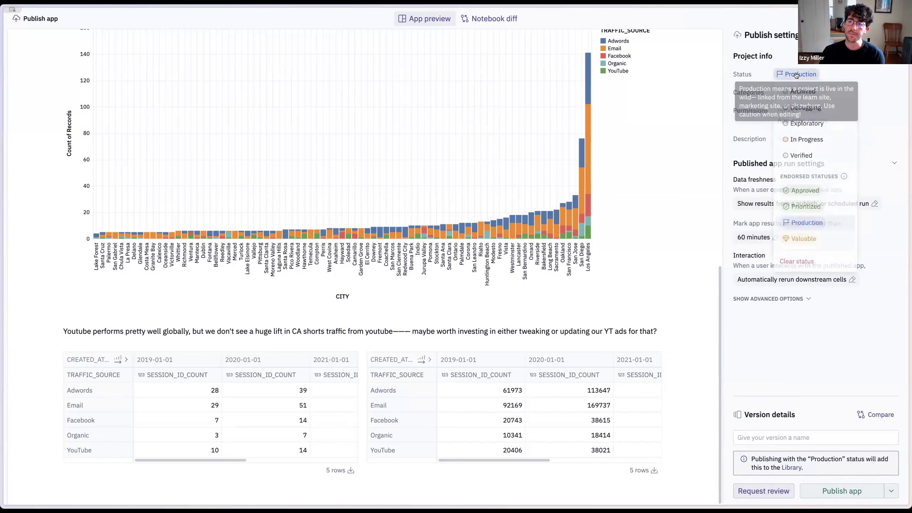
pyautogui.click(807, 223)
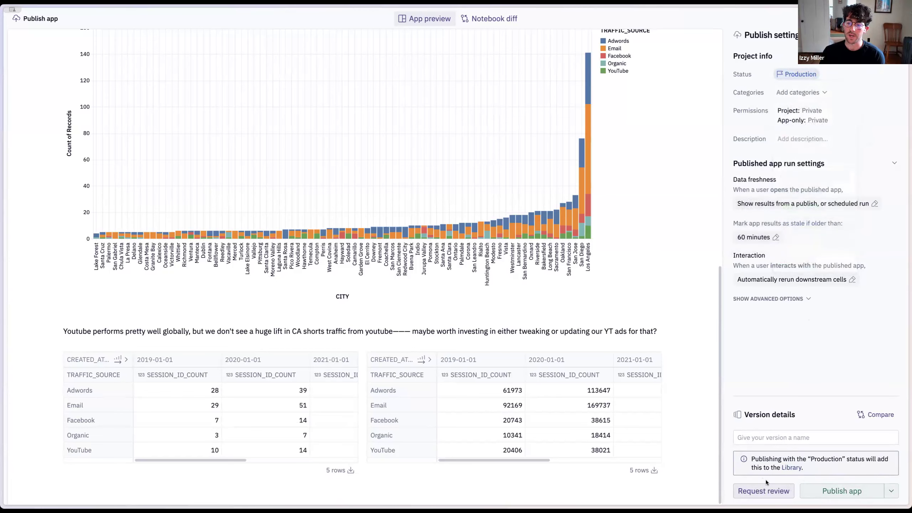
# Review the notebook diff for the current version, from the events table down to the last pivot
pyautogui.click(503, 19)
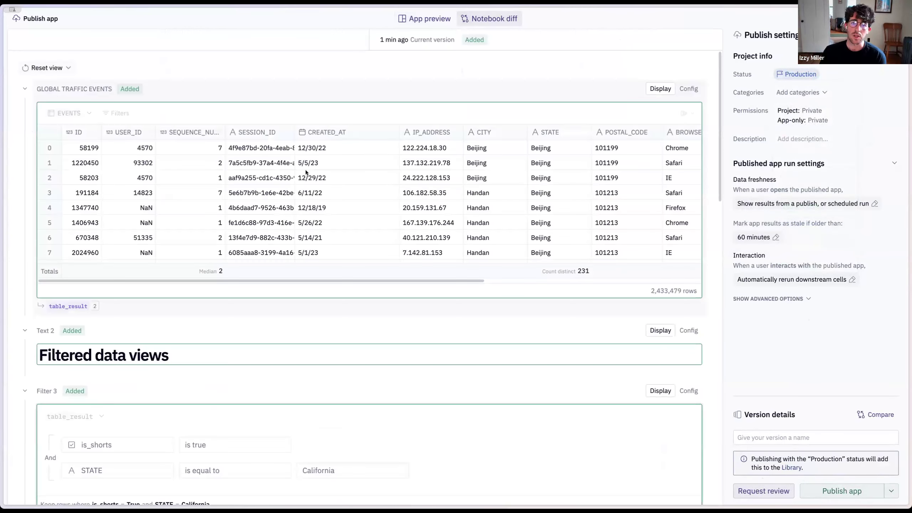
pyautogui.scroll(-10, 364, 319)
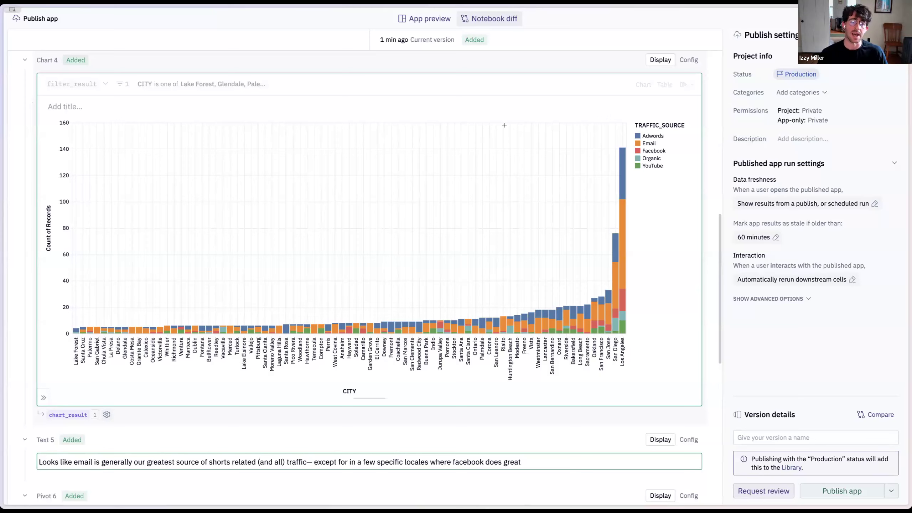
pyautogui.scroll(-4, 620, 281)
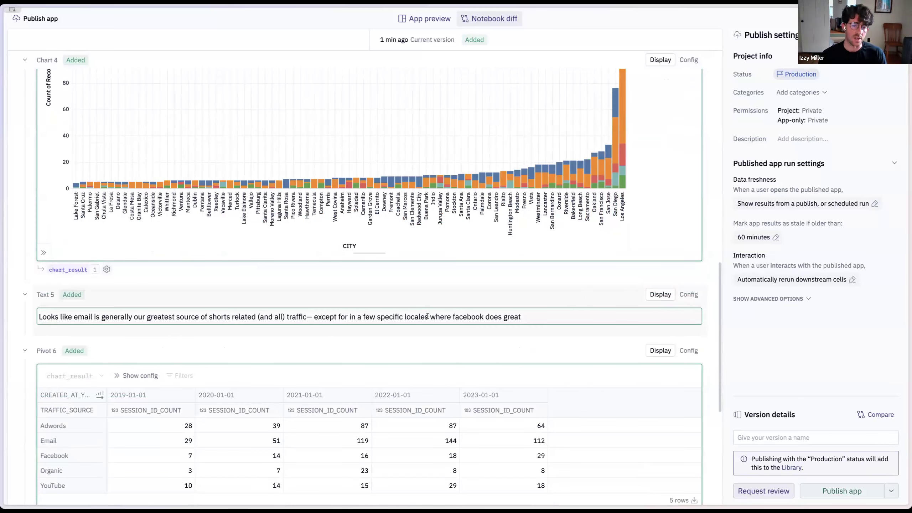
pyautogui.scroll(-6, 427, 315)
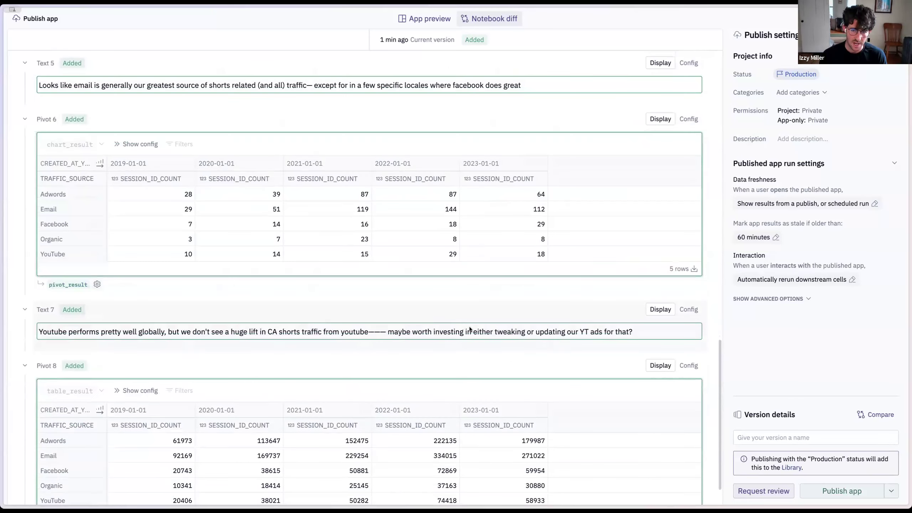
# Publish the app and open the published version in a new tab
pyautogui.click(860, 493)
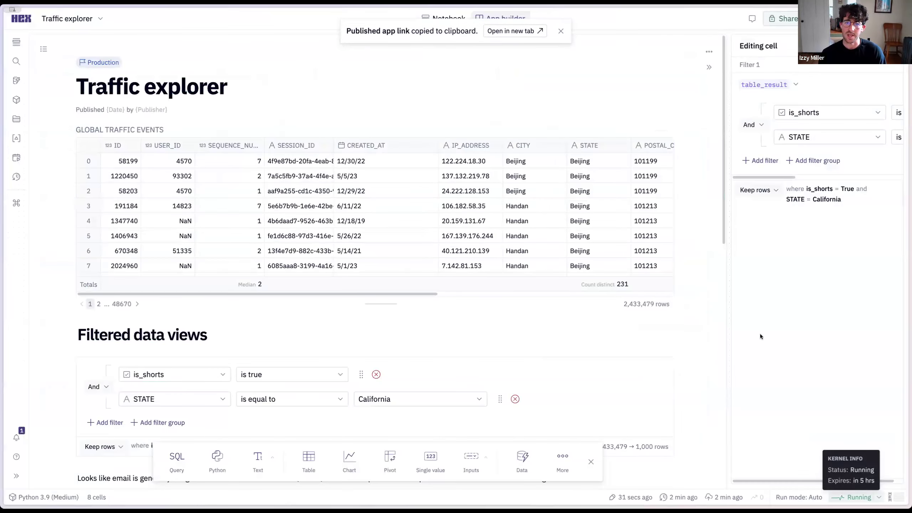
pyautogui.click(511, 30)
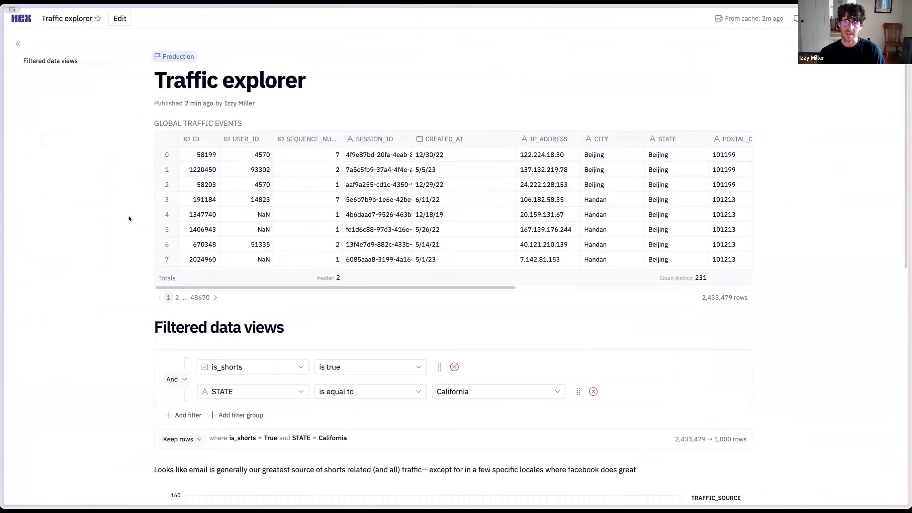
# Examine the published app's events table, filter cell, city chart and the two pivot tables
pyautogui.scroll(-7, 128, 216)
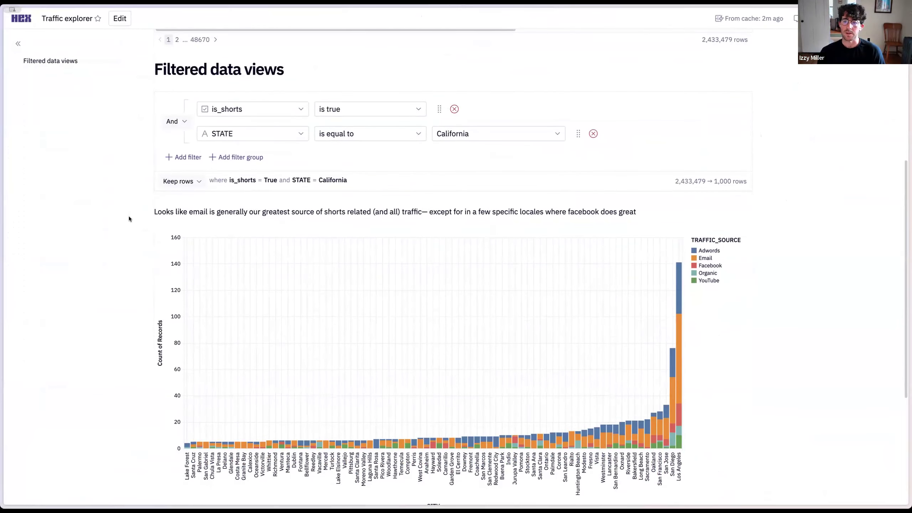
pyautogui.scroll(-4, 128, 219)
pyautogui.scroll(2, 128, 219)
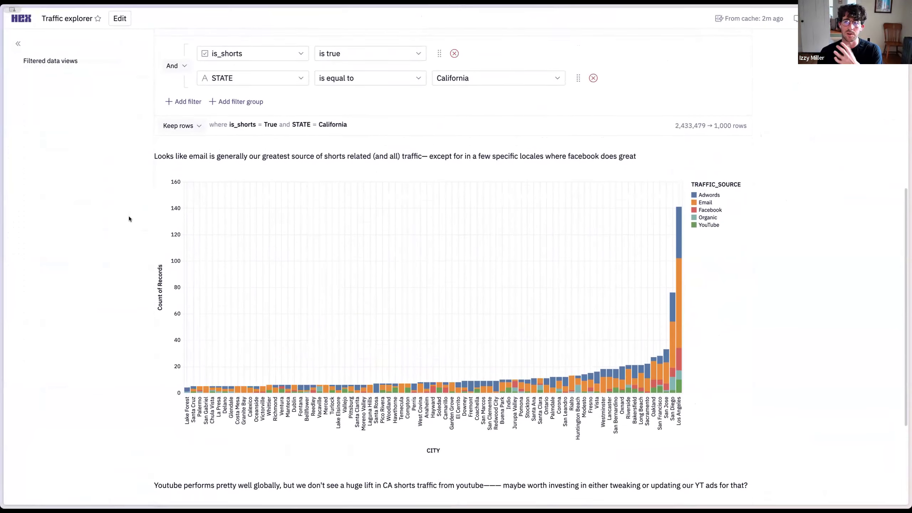
pyautogui.scroll(9, 129, 219)
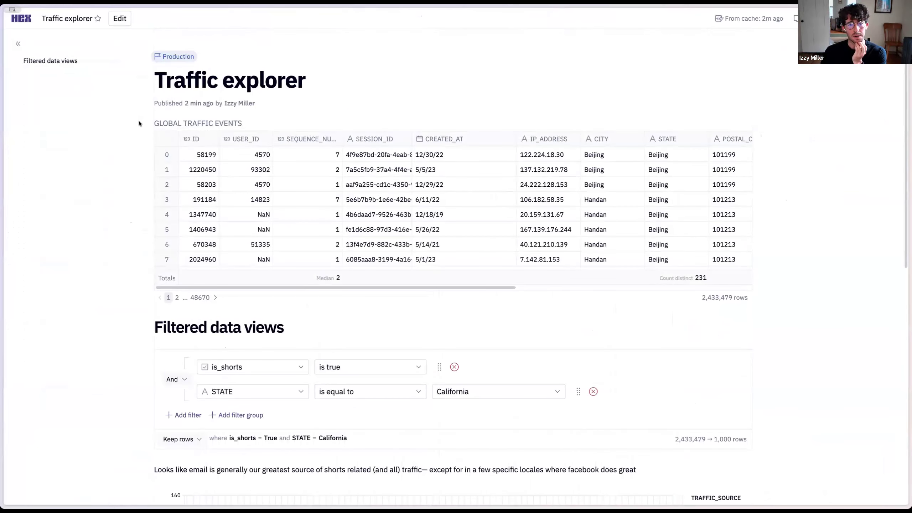
pyautogui.scroll(-3, 388, 235)
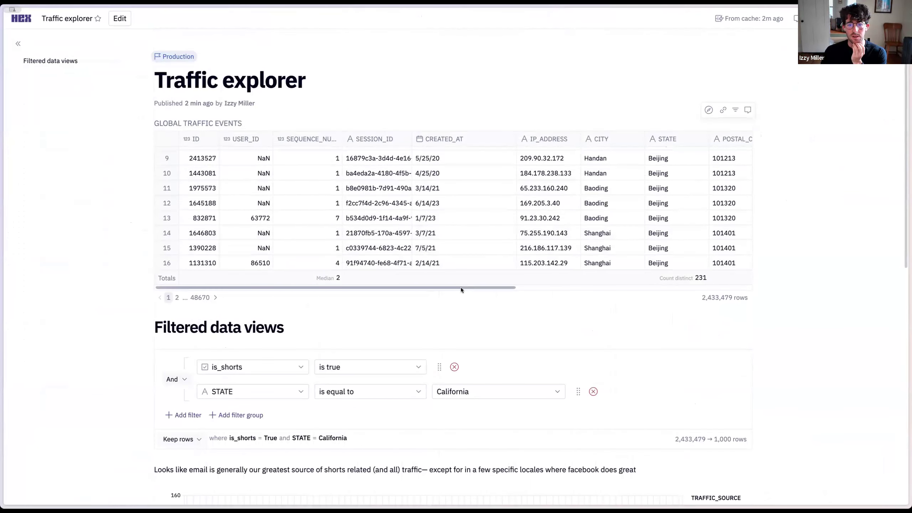
pyautogui.scroll(-10, 439, 197)
pyautogui.scroll(-3, 439, 197)
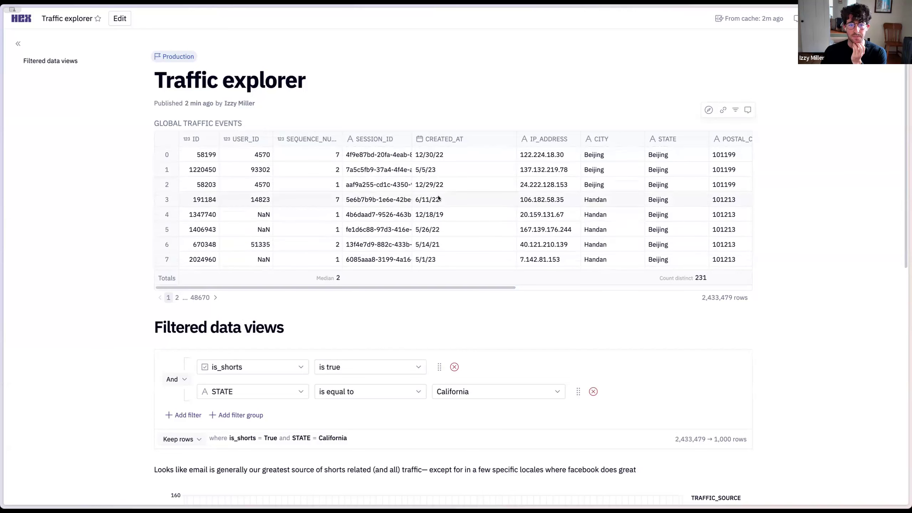
pyautogui.scroll(-7, 90, 363)
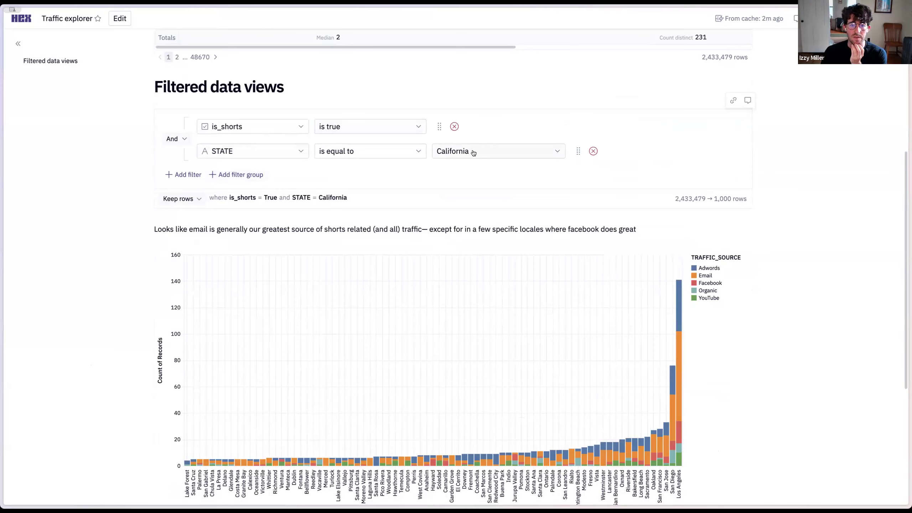
pyautogui.scroll(-6, 529, 275)
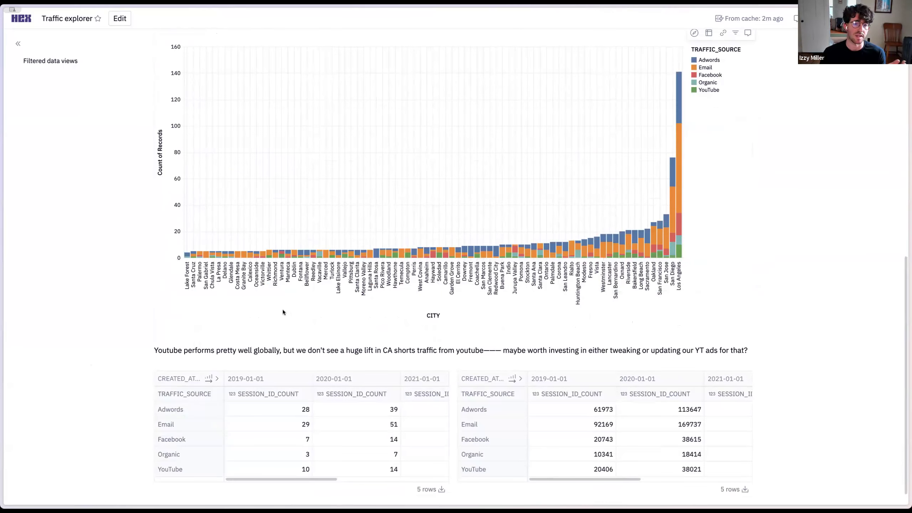
pyautogui.scroll(-1, 282, 309)
pyautogui.scroll(3, 469, 297)
pyautogui.scroll(-3, 591, 439)
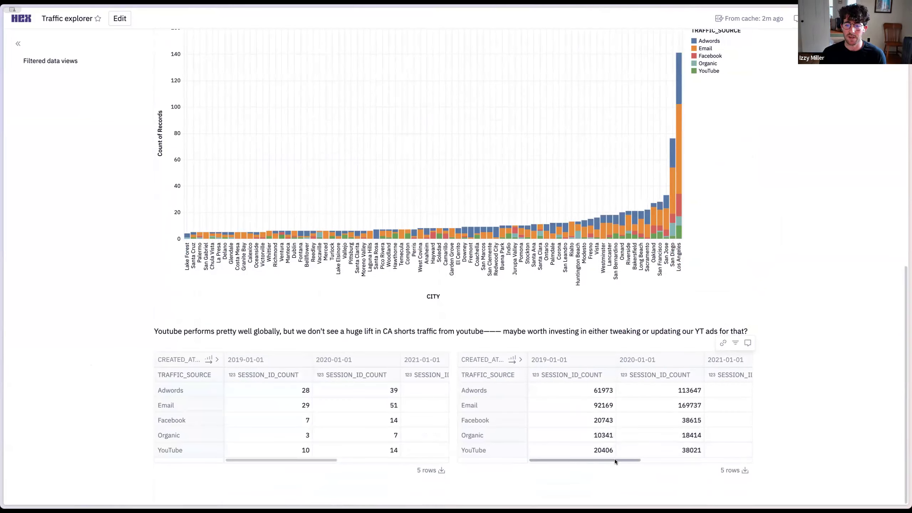
pyautogui.hscroll(5, 614, 450)
pyautogui.hscroll(-5, 584, 442)
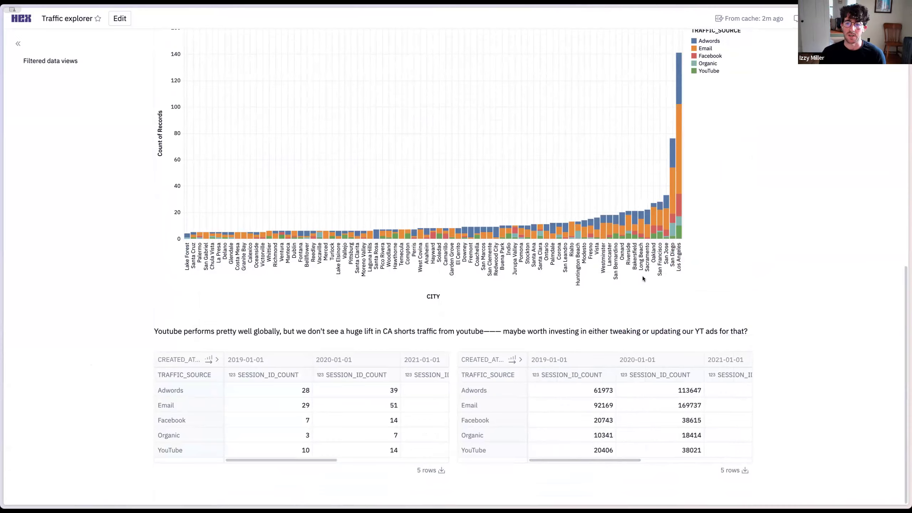
# Set the STATE condition of the published app's filter to New York and check the city chart
pyautogui.scroll(8, 643, 276)
pyautogui.click(500, 228)
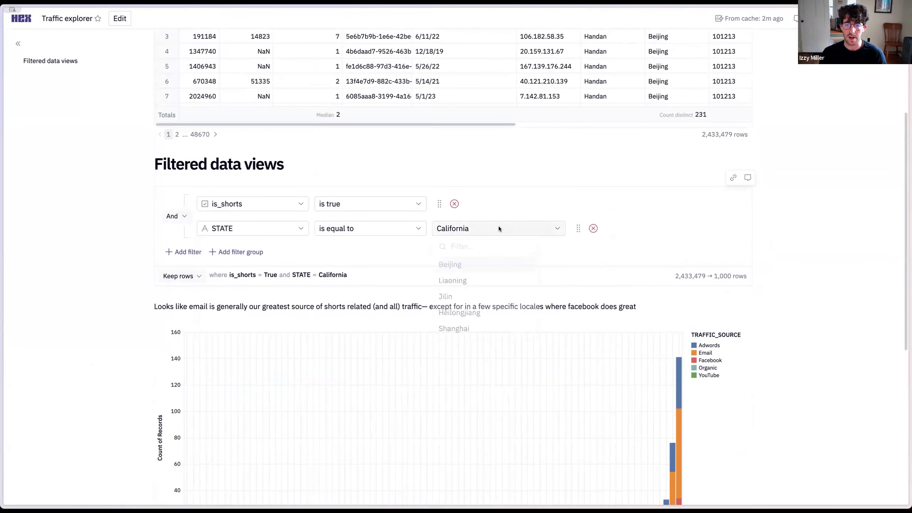
pyautogui.write('New York')
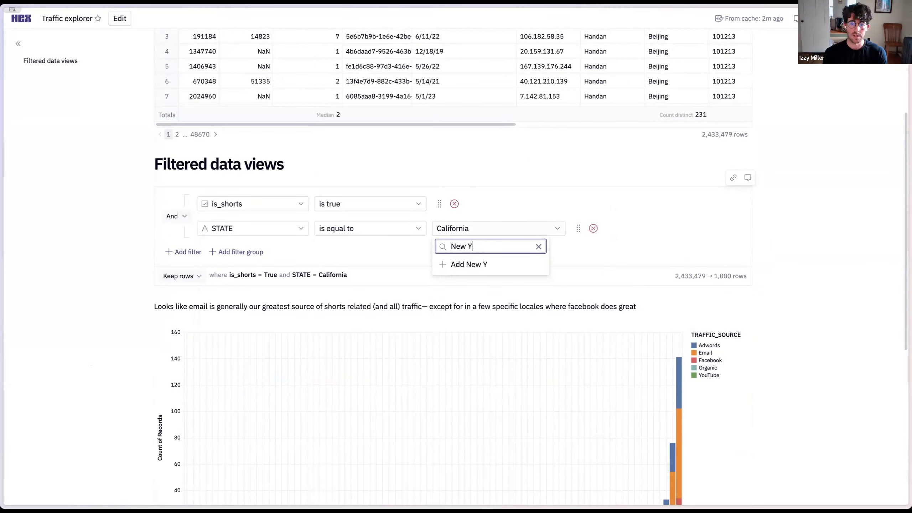
pyautogui.click(474, 264)
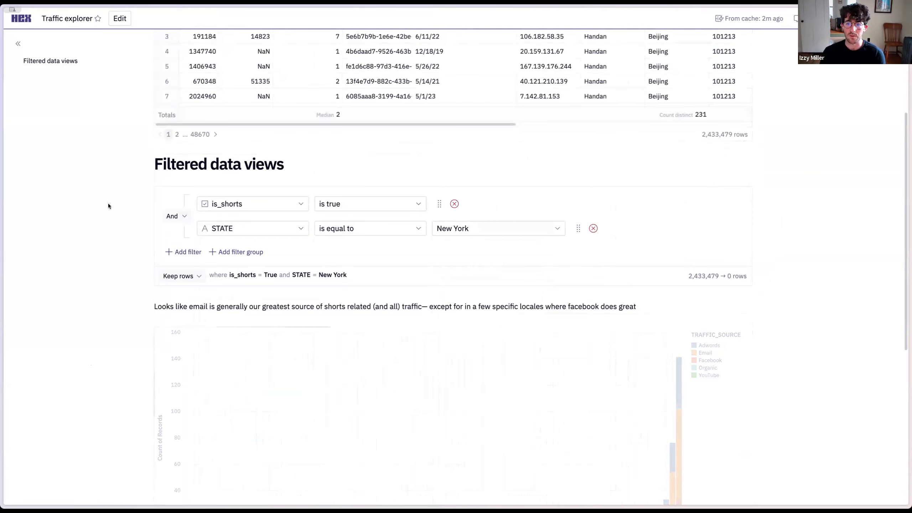
pyautogui.scroll(-2, 706, 215)
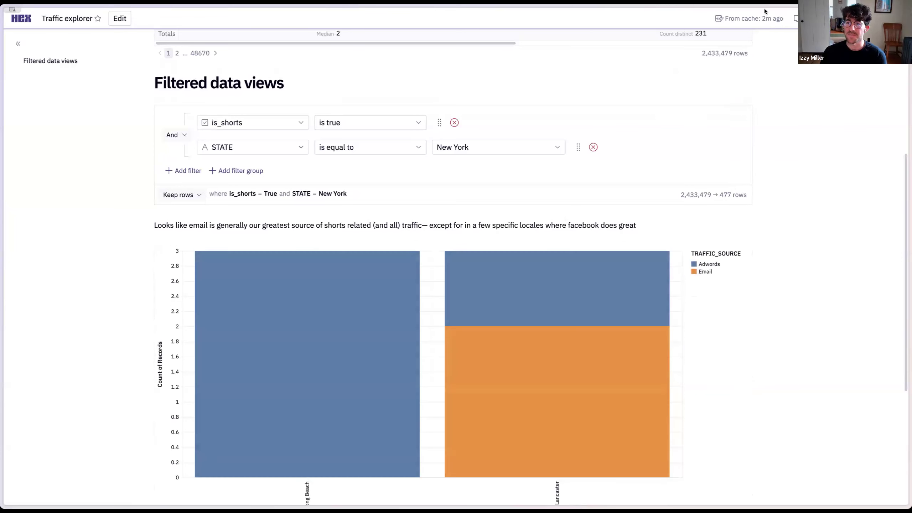
# Review the published app under the New York filter, from the events table to the city chart and pivot tables
pyautogui.scroll(-4, 757, 273)
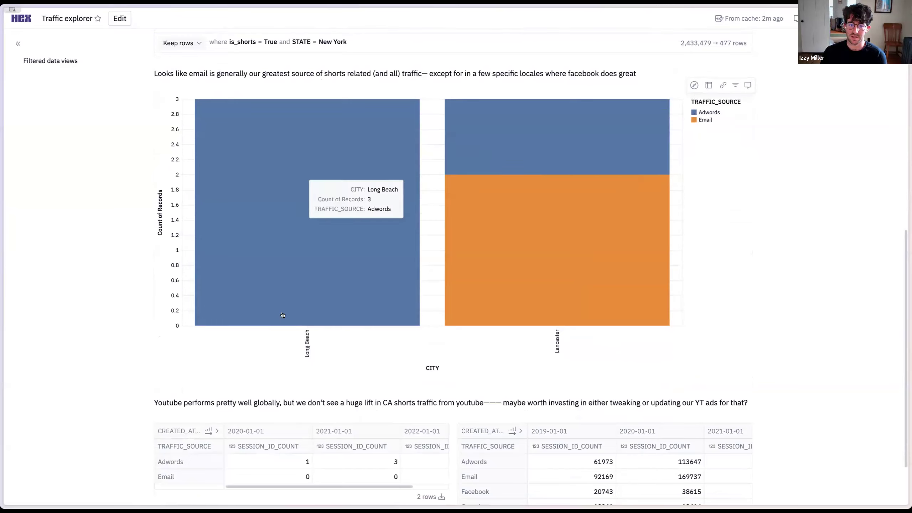
pyautogui.scroll(-2, 149, 372)
pyautogui.scroll(9, 142, 304)
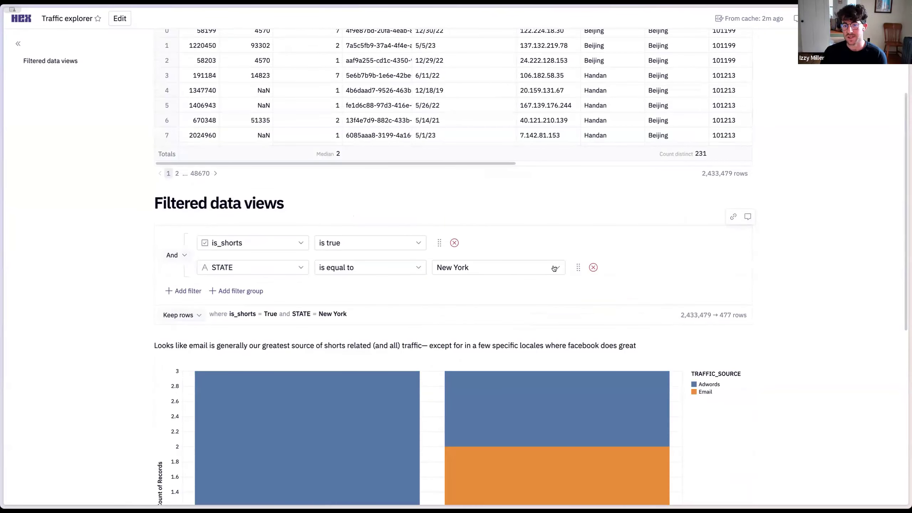
pyautogui.scroll(4, 566, 254)
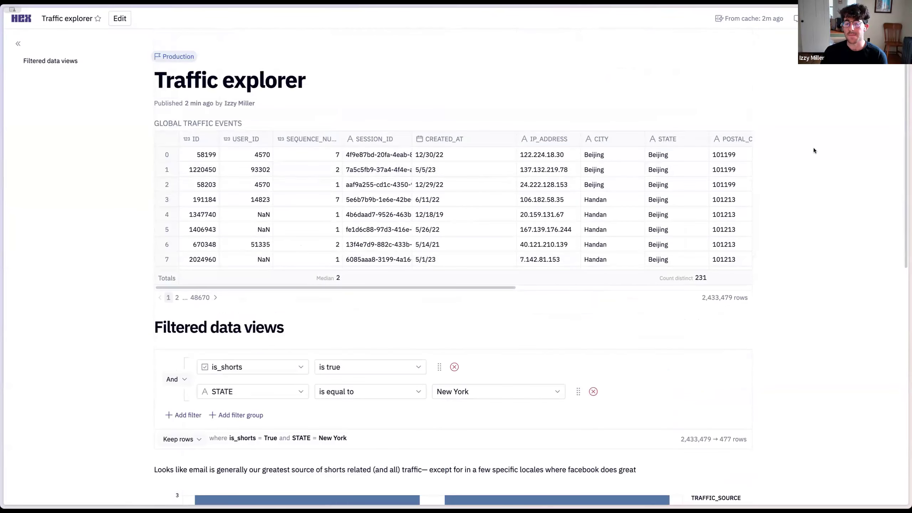
pyautogui.scroll(-3, 766, 237)
pyautogui.scroll(-1, 767, 238)
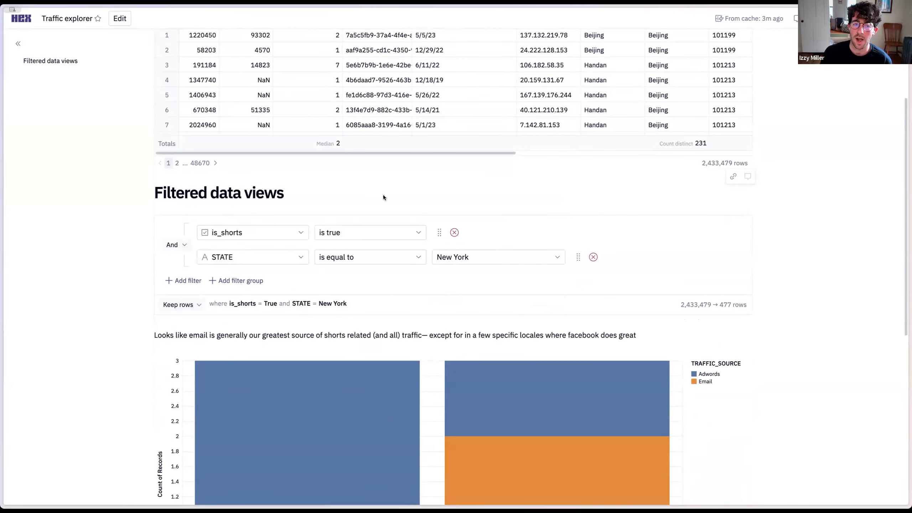
pyautogui.scroll(4, 534, 130)
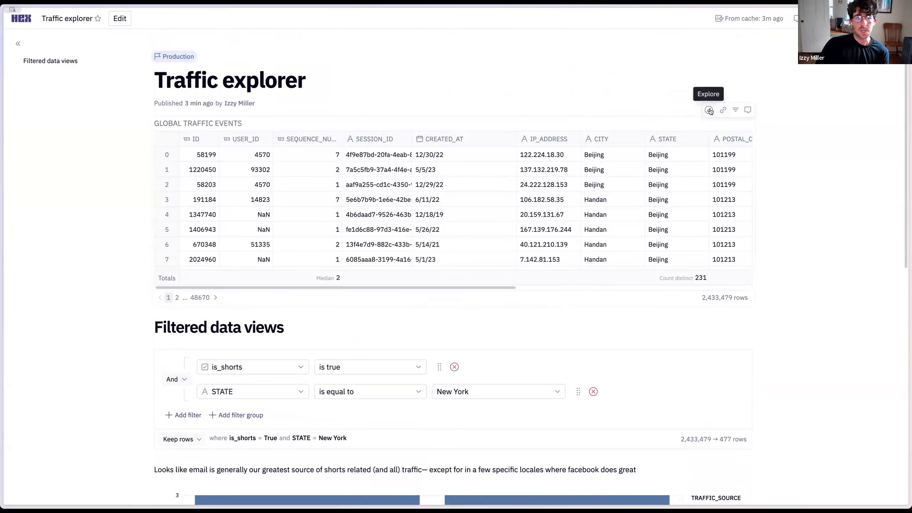
pyautogui.scroll(-4, 501, 447)
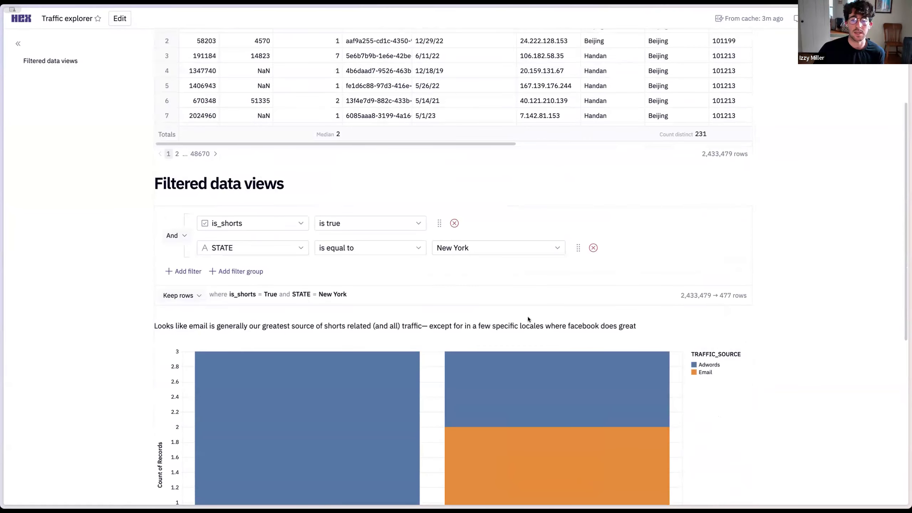
pyautogui.scroll(-3, 635, 358)
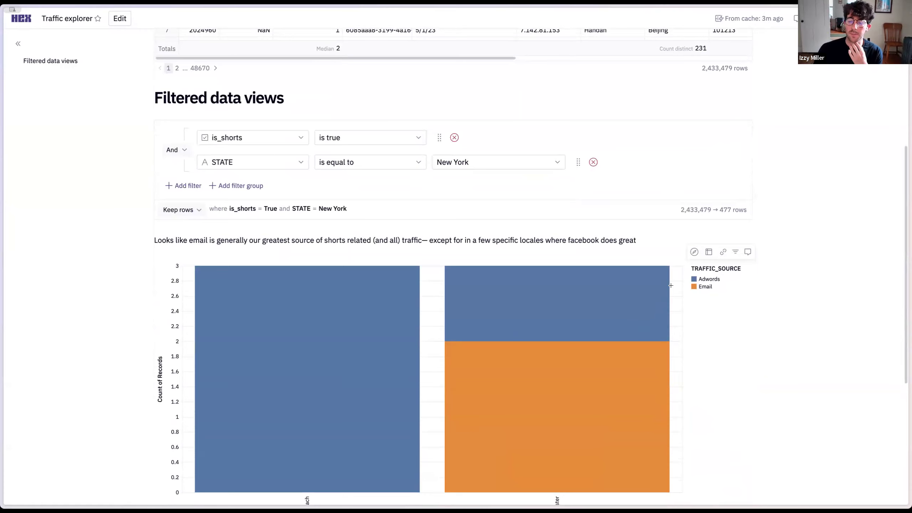
# View the data behind the city chart across all its columns, and close it
pyautogui.click(709, 251)
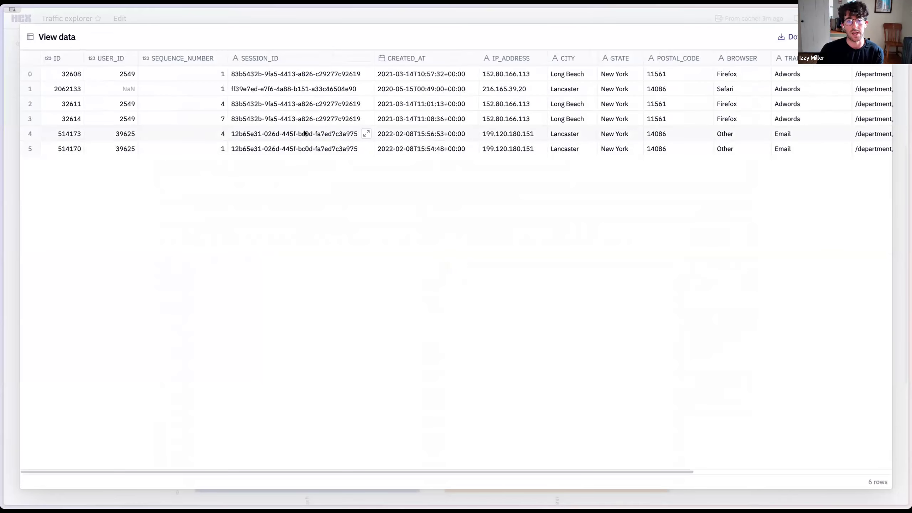
pyautogui.moveTo(441, 472); pyautogui.dragTo(785, 410)
pyautogui.hscroll(-10, 346, 437)
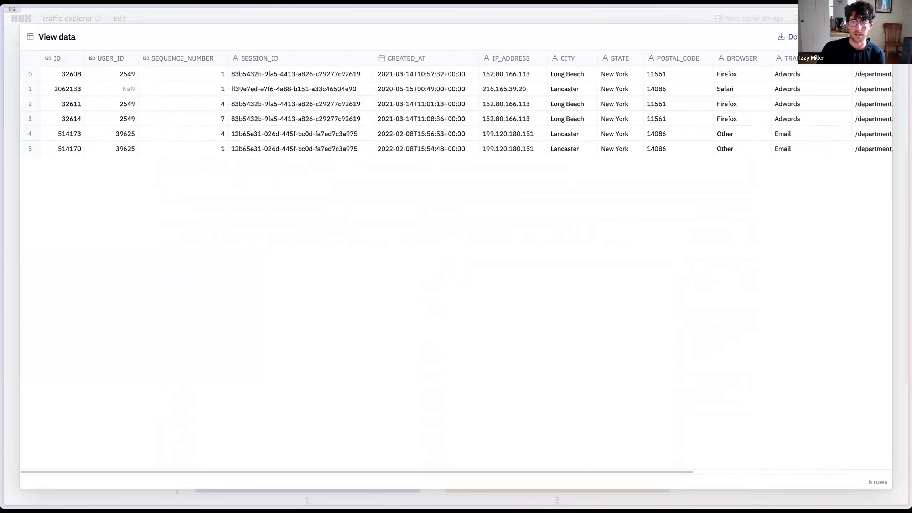
pyautogui.press('Escape')
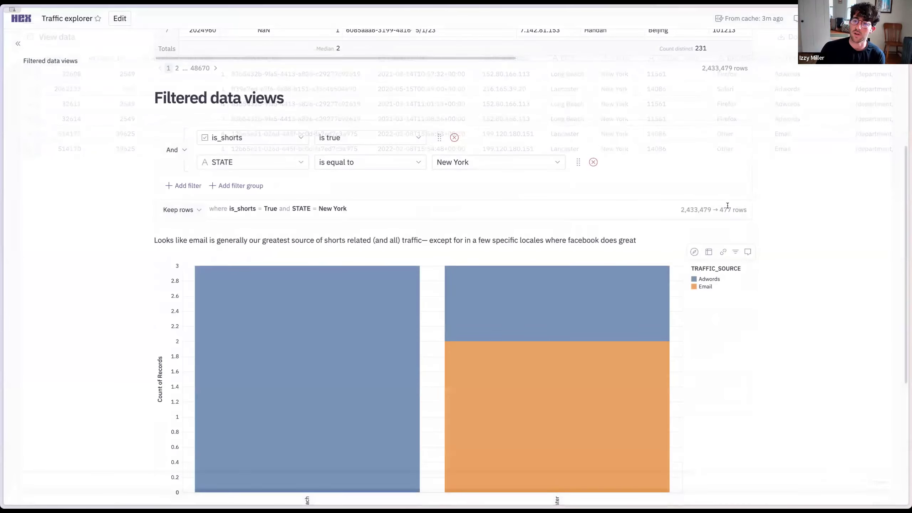
# Explore from the GLOBAL TRAFFIC EVENTS table and switch the exploration to a chart
pyautogui.scroll(5, 703, 212)
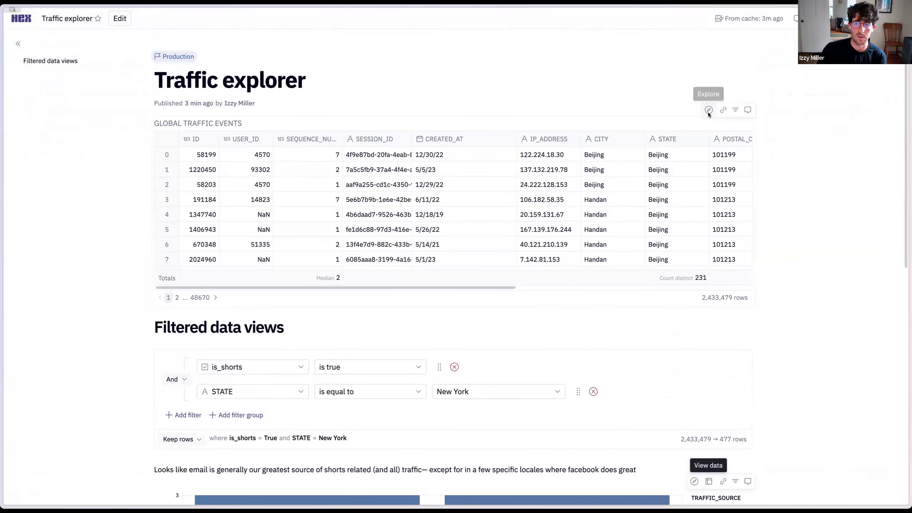
pyautogui.click(708, 111)
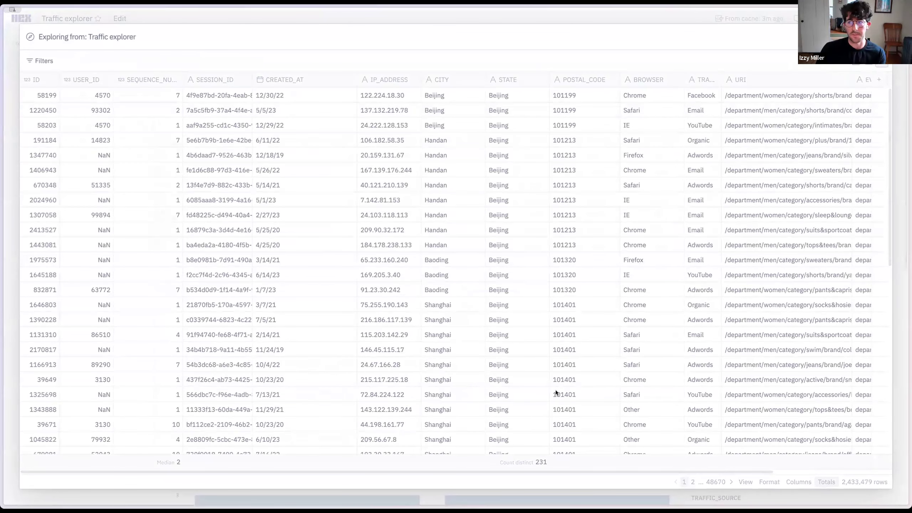
pyautogui.click(869, 60)
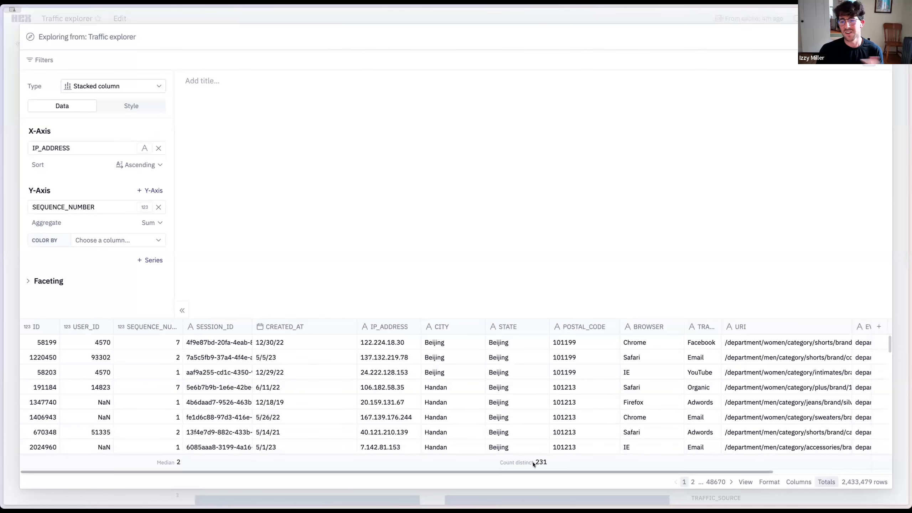
# Edit the is_shorts column's formula to check whether URI contains 'sweater'
pyautogui.hscroll(5, 533, 462)
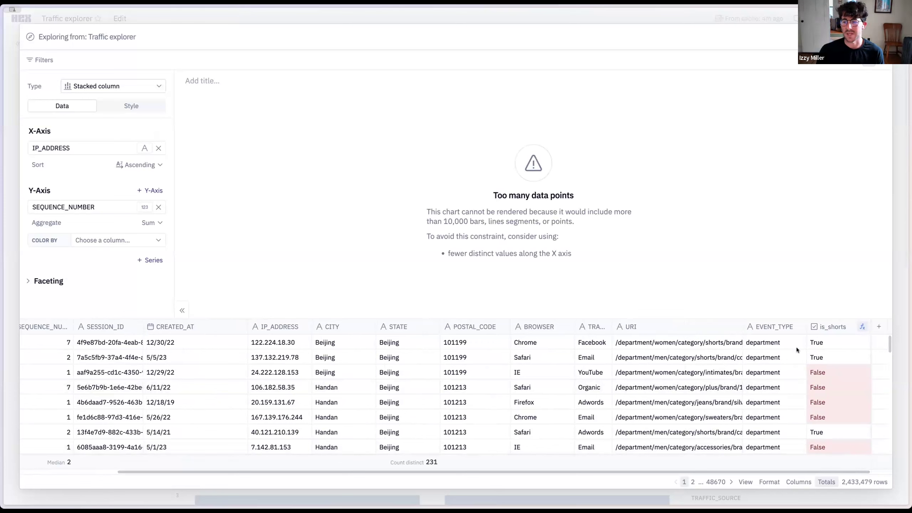
pyautogui.click(842, 325)
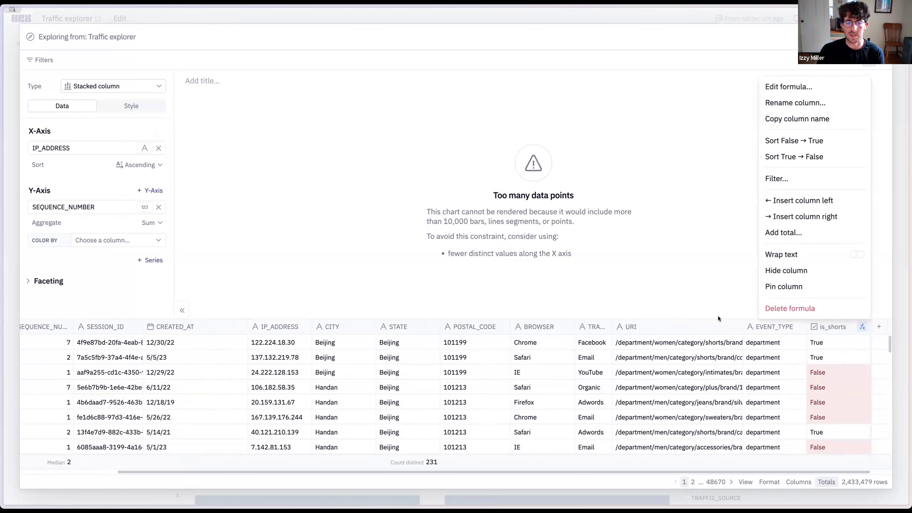
pyautogui.click(783, 88)
pyautogui.doubleClick(136, 329)
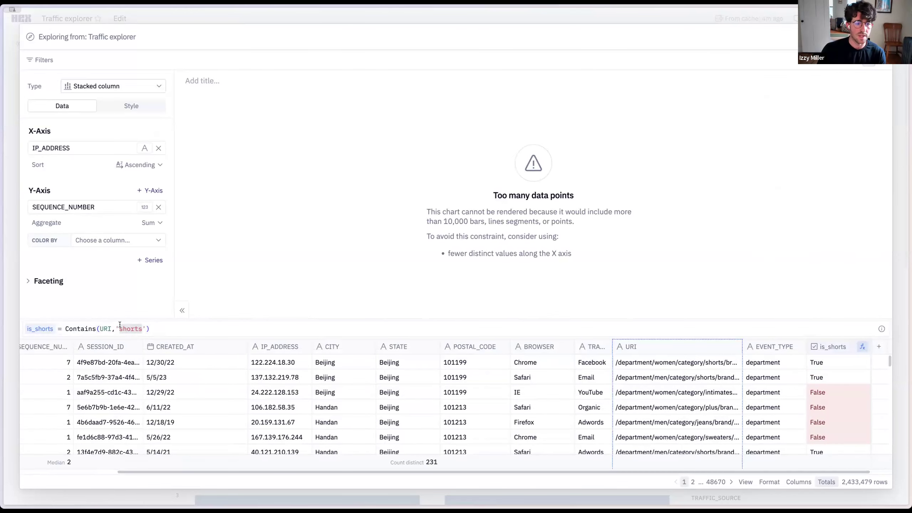
pyautogui.write('sweater')
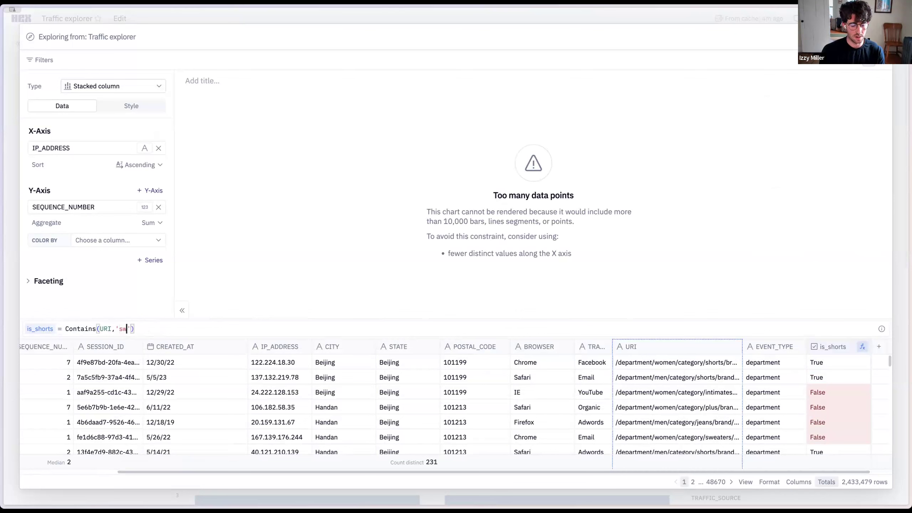
# Rename the formula column as is_sweater and apply the edited formula
pyautogui.click(51, 328)
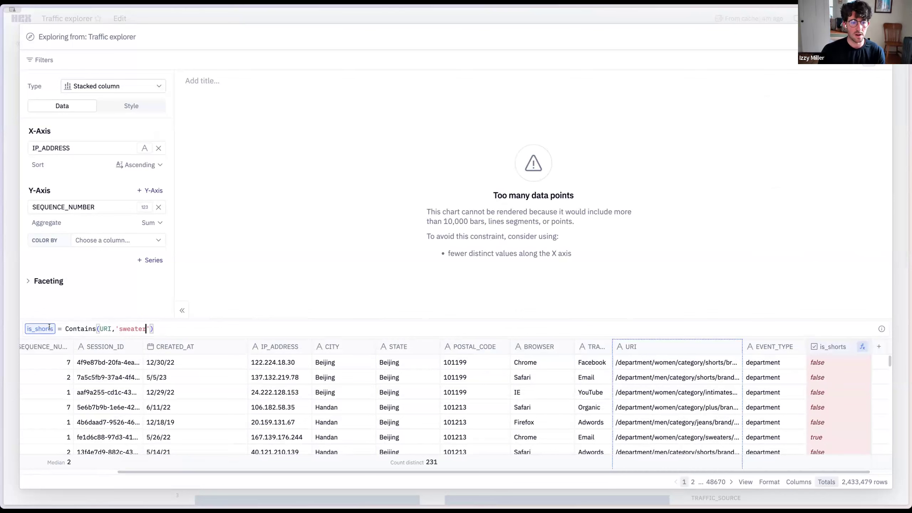
pyautogui.hotkey('shift', 'Left')
pyautogui.hotkey('shift', 'Left')
pyautogui.hotkey('shift', 'Left')
pyautogui.hotkey('shift', 'Left')
pyautogui.hotkey('shift', 'Left')
pyautogui.hotkey('shift', 'Left')
pyautogui.write('sweater')
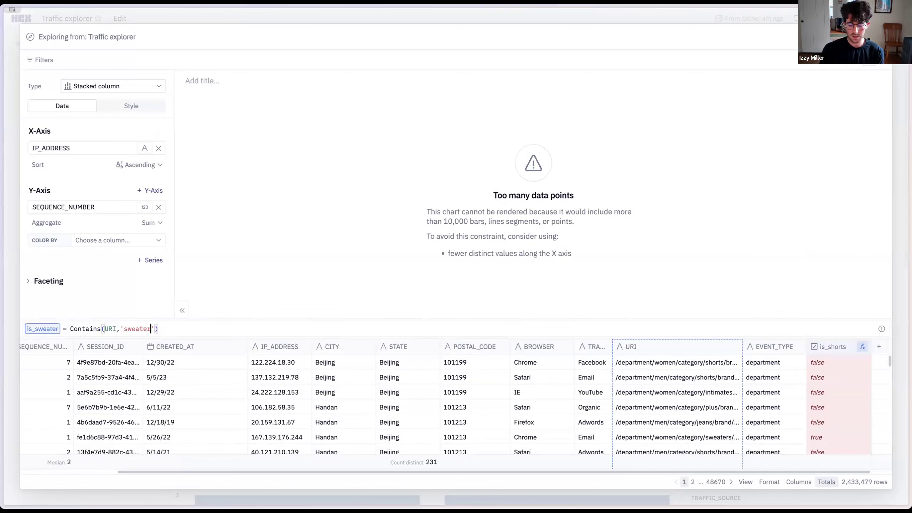
pyautogui.press('Return')
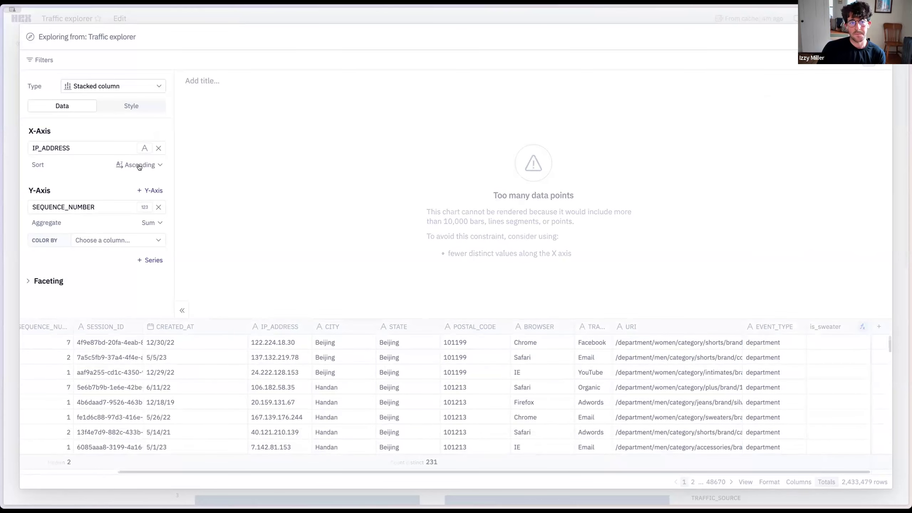
# Set both the chart's X-axis and its Y-axis to CREATED_AT
pyautogui.click(99, 149)
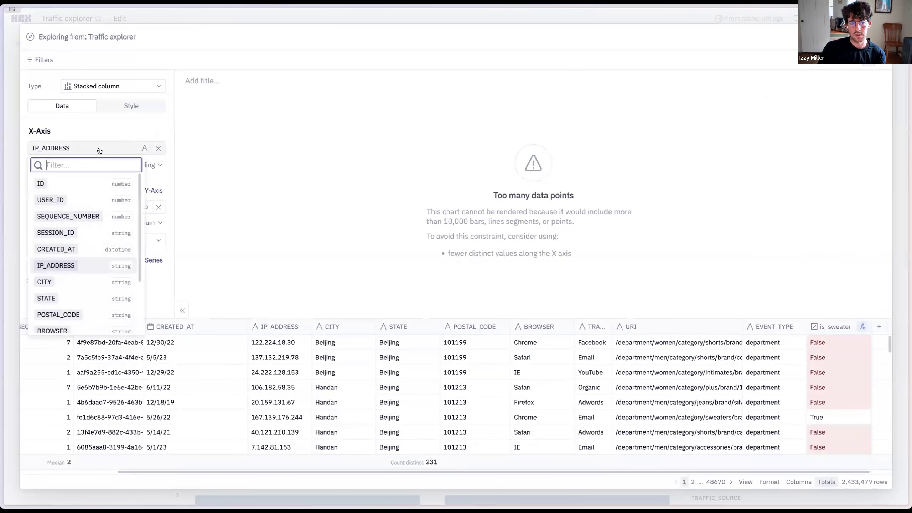
pyautogui.click(92, 249)
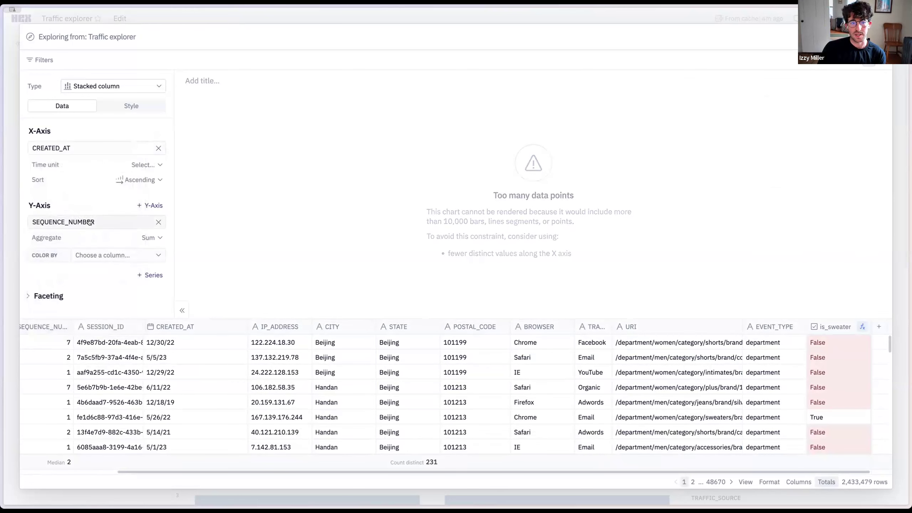
pyautogui.click(108, 222)
pyautogui.click(106, 209)
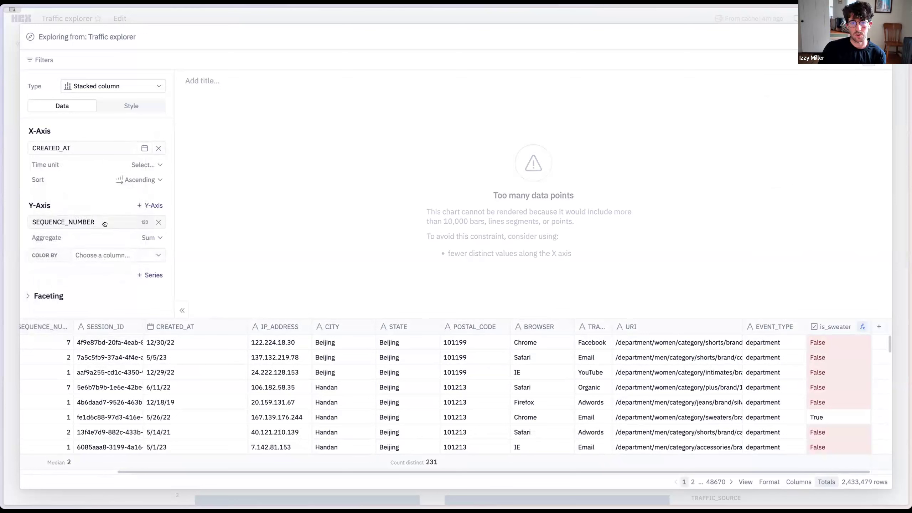
pyautogui.click(103, 222)
pyautogui.click(84, 323)
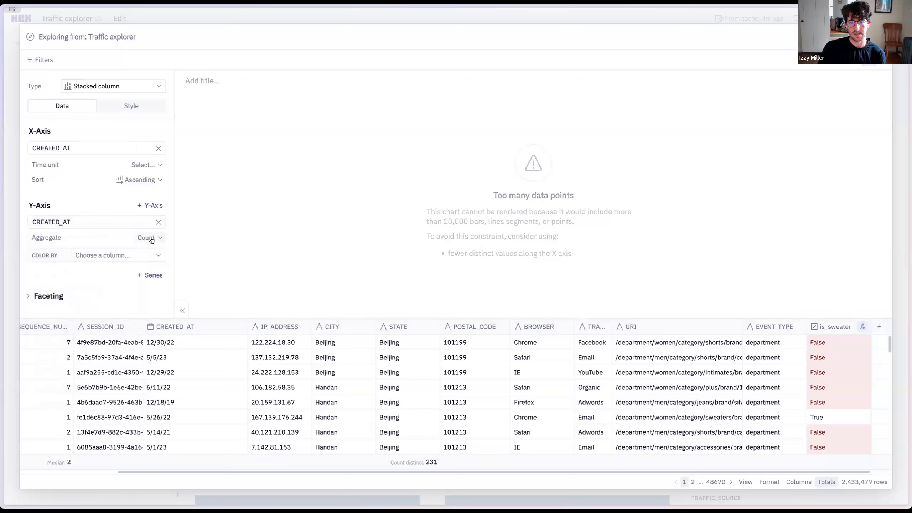
# Color the chart by TRAFFIC_SOURCE and set the X-axis time unit to Month
pyautogui.click(113, 257)
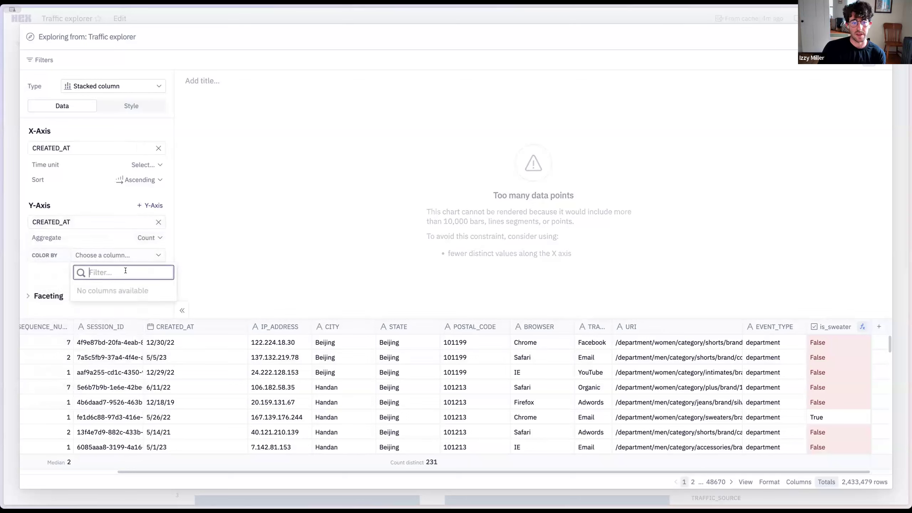
pyautogui.click(115, 245)
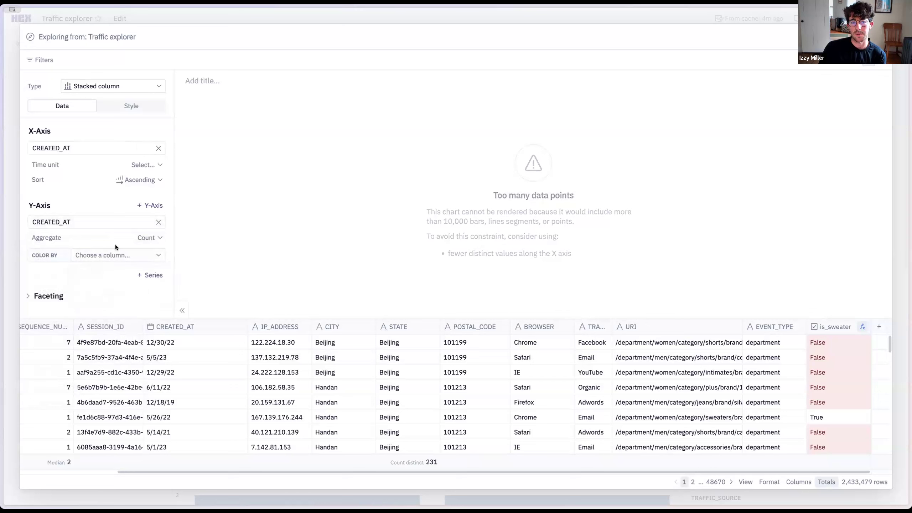
pyautogui.click(121, 259)
pyautogui.click(123, 241)
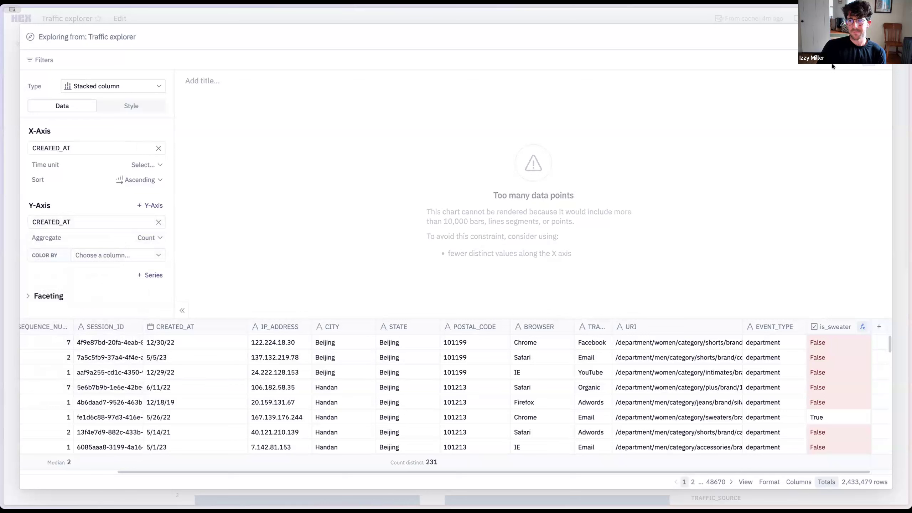
pyautogui.click(108, 255)
pyautogui.scroll(-3, 115, 359)
pyautogui.click(115, 388)
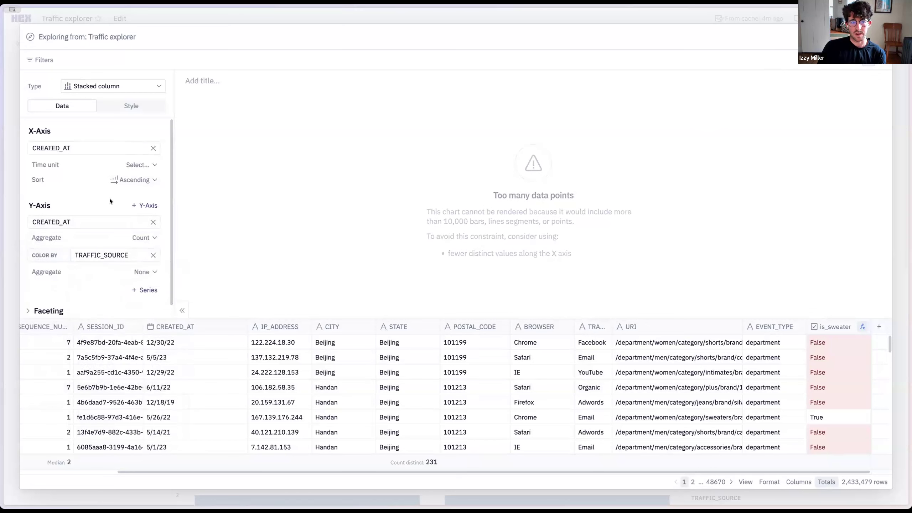
pyautogui.click(138, 164)
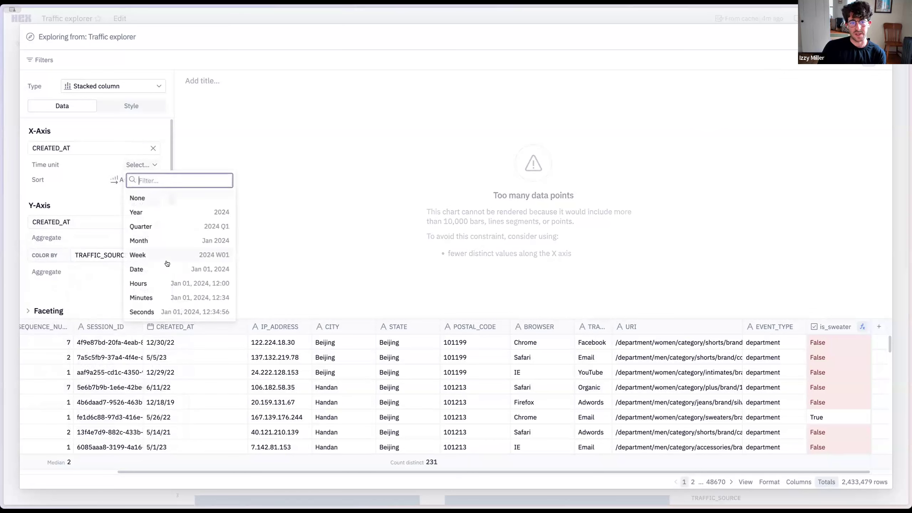
pyautogui.click(163, 241)
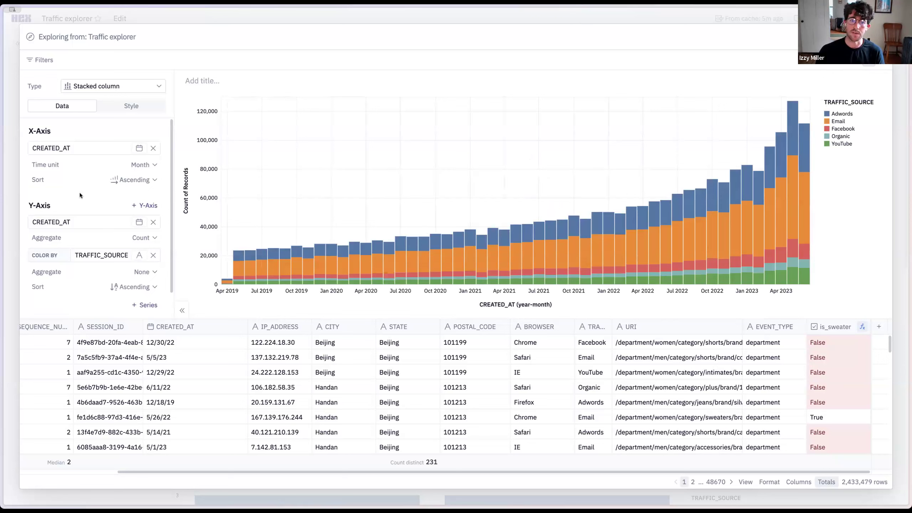
# Change the chart type to 100% stacked column
pyautogui.moveTo(791, 121)
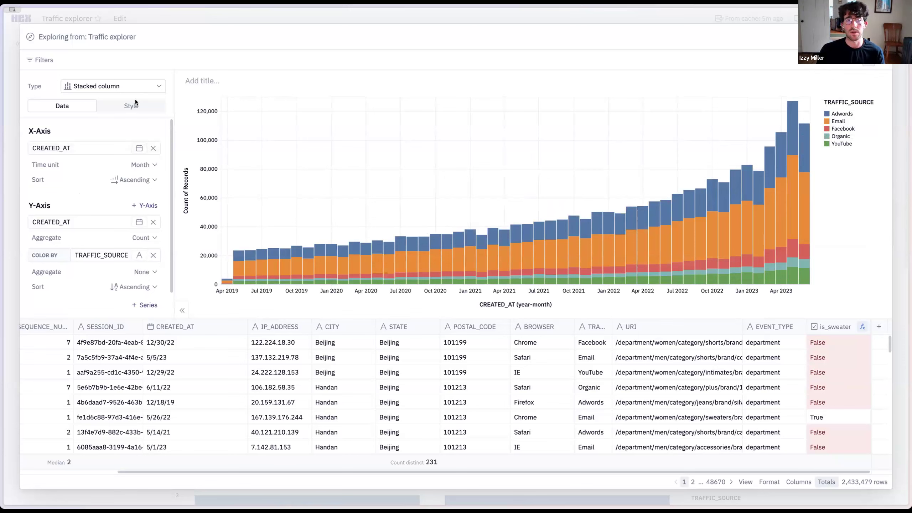
pyautogui.click(131, 87)
pyautogui.click(259, 137)
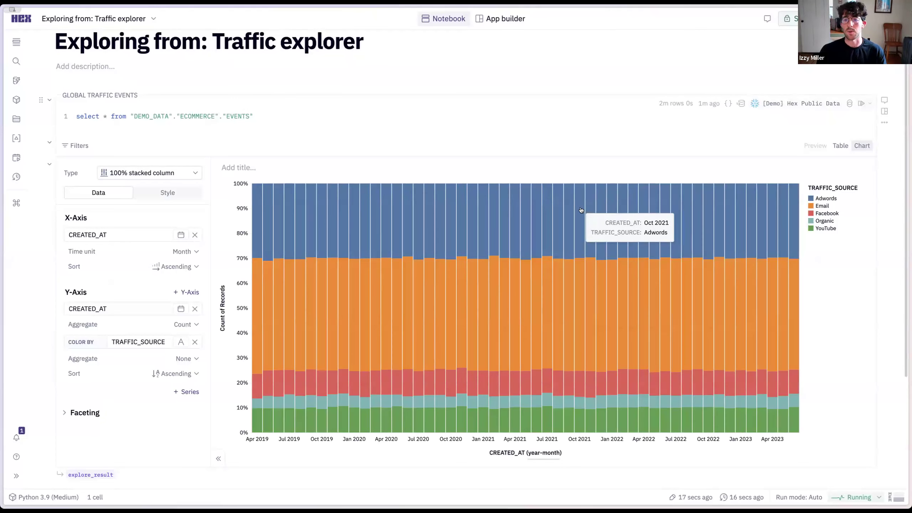
# Add a pivot cell based on explore_result below the chart in the exploration's notebook
pyautogui.scroll(-1, 268, 201)
pyautogui.scroll(-3, 268, 201)
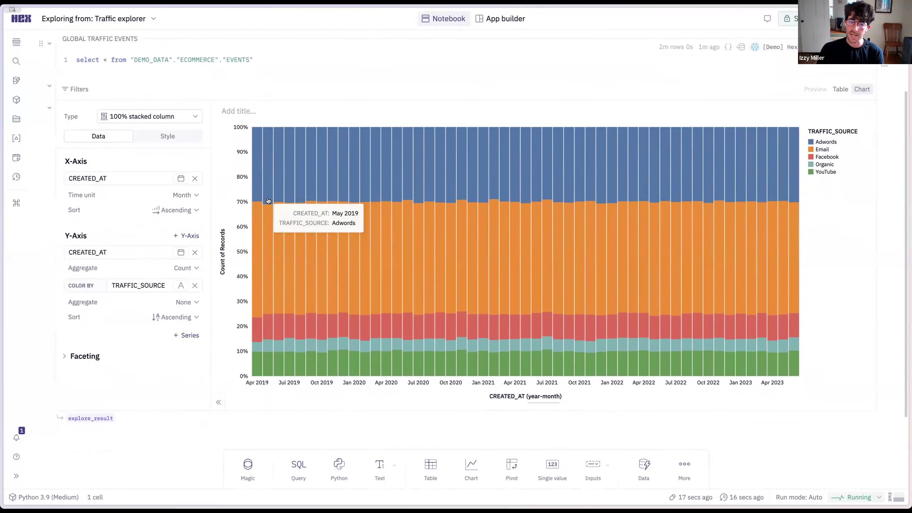
pyautogui.moveTo(90, 401)
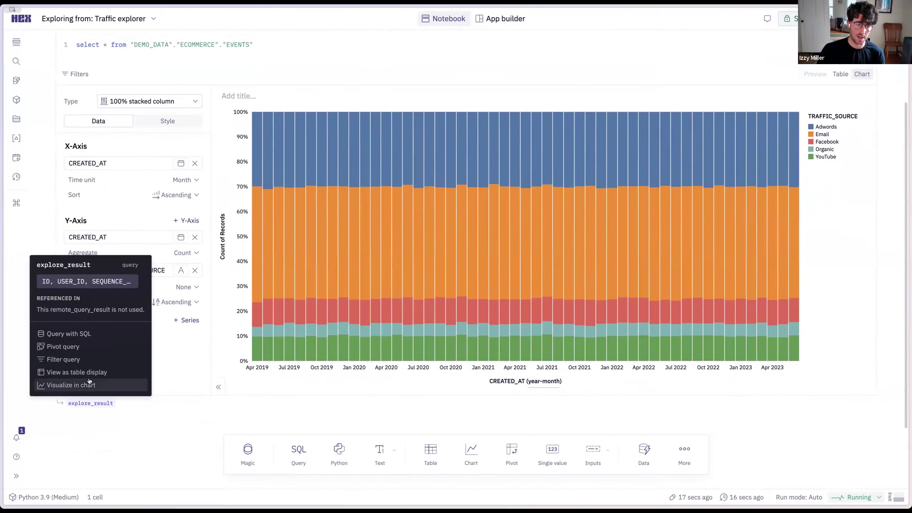
pyautogui.click(93, 345)
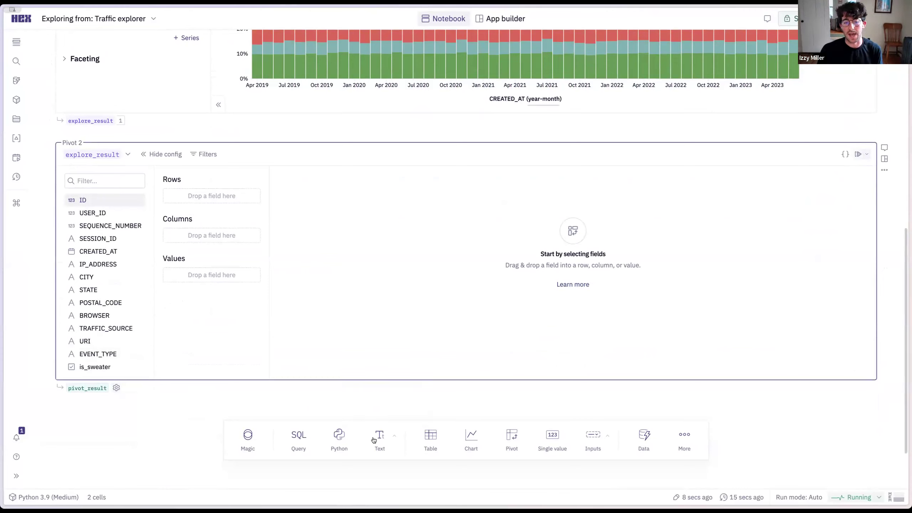
# Return to the published Traffic explorer app and review its table, chart, pivots and the value choices of the STATE filter
pyautogui.moveTo(373, 440)
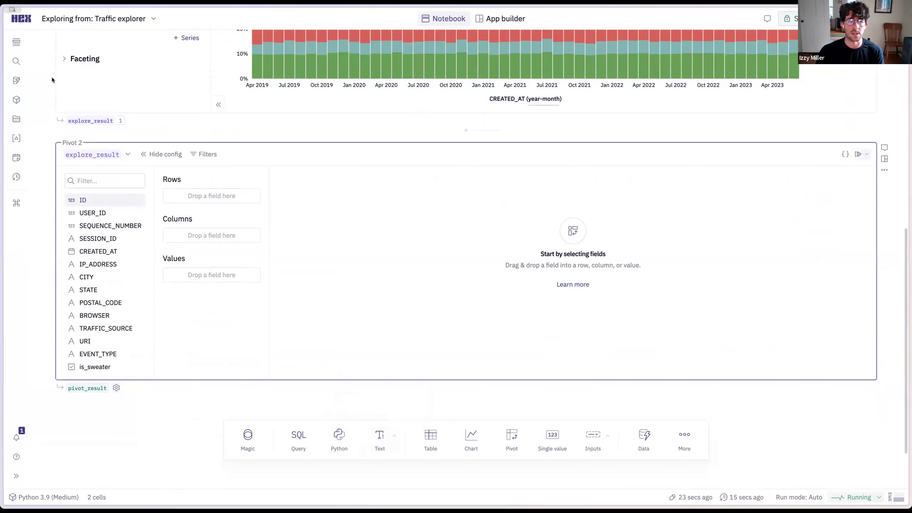
pyautogui.click(138, 19)
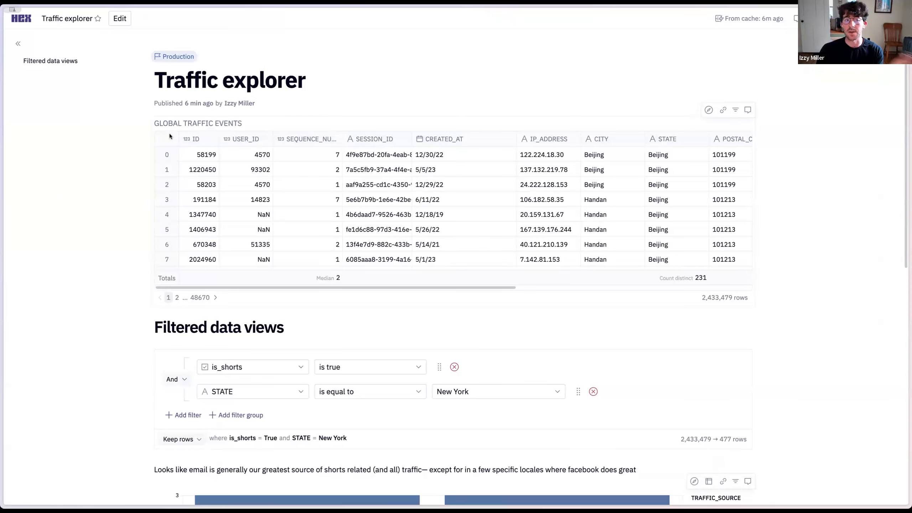
pyautogui.scroll(-3, 151, 178)
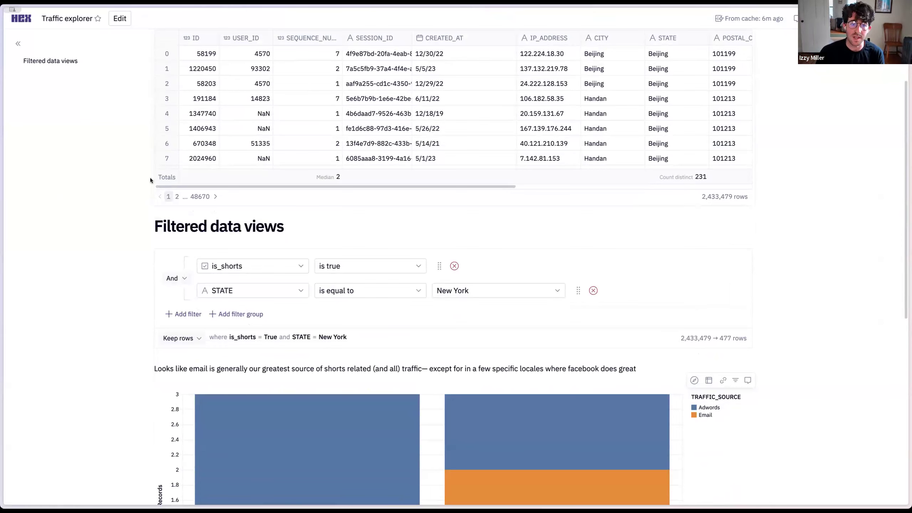
pyautogui.scroll(-10, 150, 255)
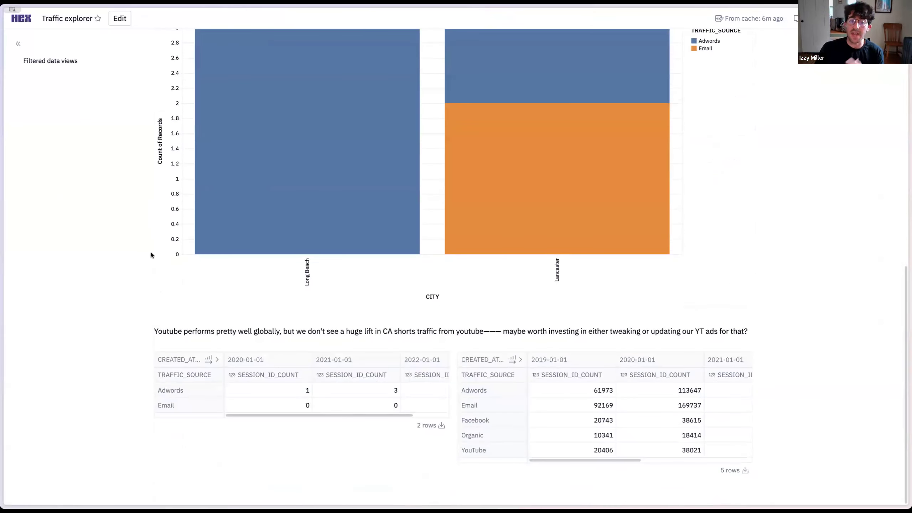
pyautogui.scroll(10, 151, 253)
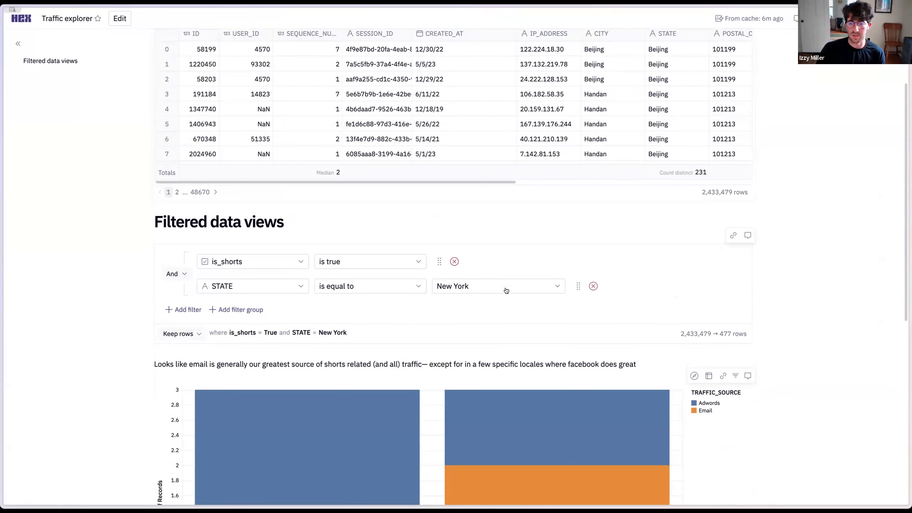
pyautogui.click(508, 286)
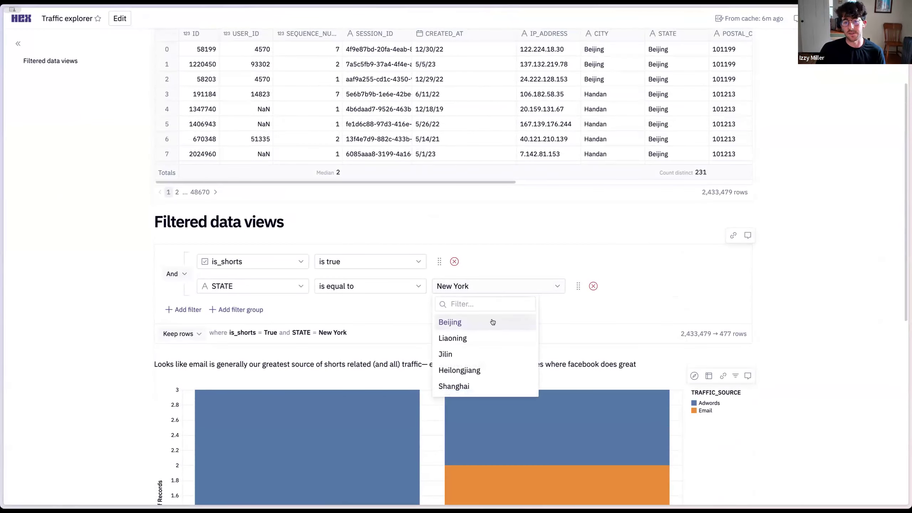
pyautogui.scroll(3, 521, 274)
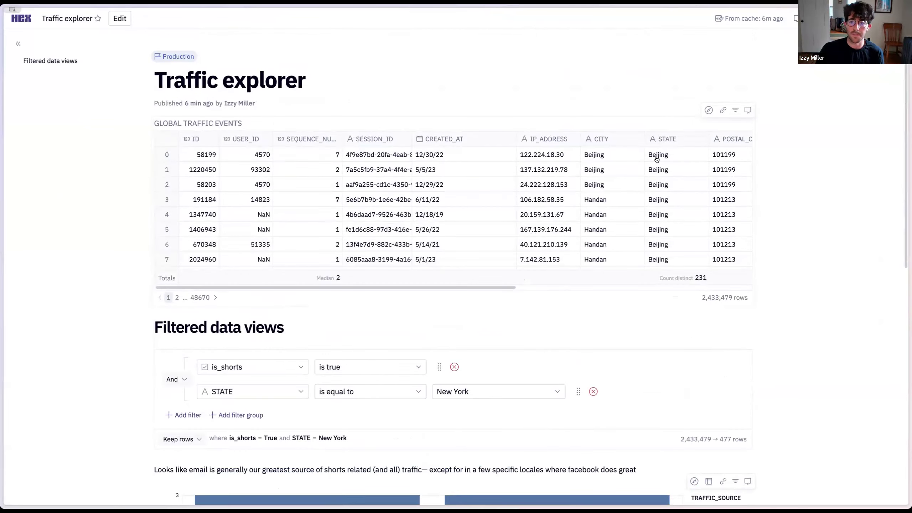
# Open an exploration from the GLOBAL TRAFFIC EVENTS table and look across its columns, then return to the published app
pyautogui.click(706, 112)
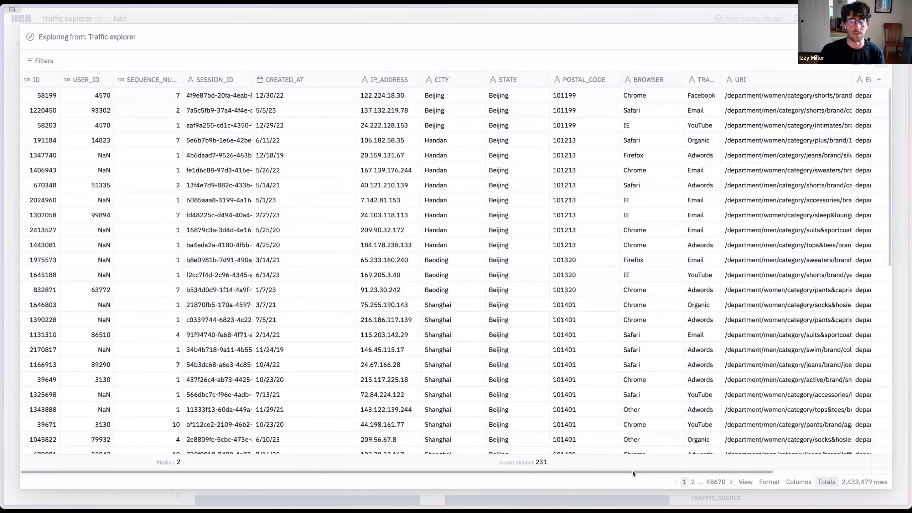
pyautogui.moveTo(632, 471); pyautogui.dragTo(690, 462)
pyautogui.hscroll(5, 690, 461)
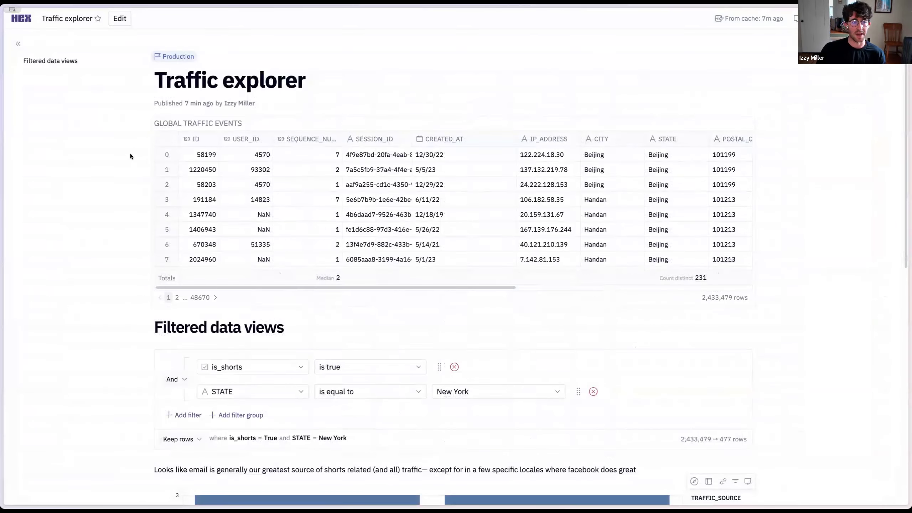
pyautogui.scroll(-8, 130, 154)
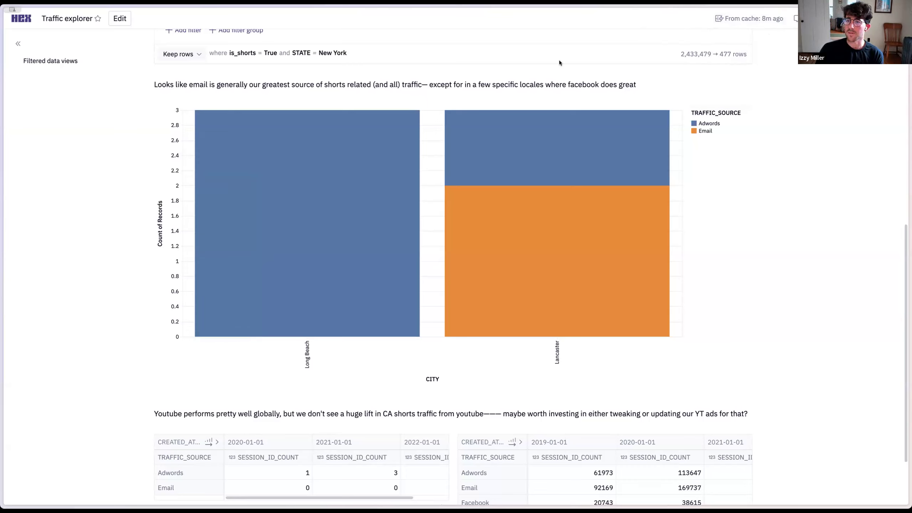
pyautogui.moveTo(3, 160)
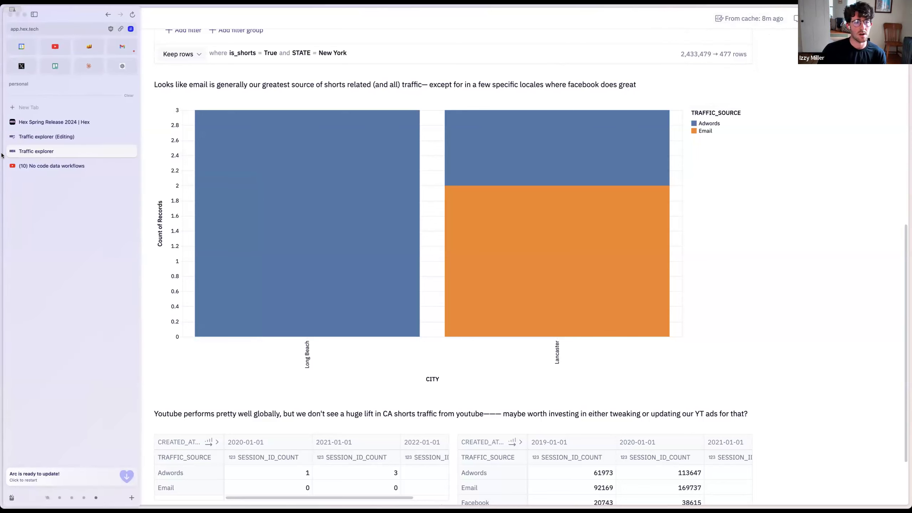
pyautogui.press('super+l')
pyautogui.press('Escape')
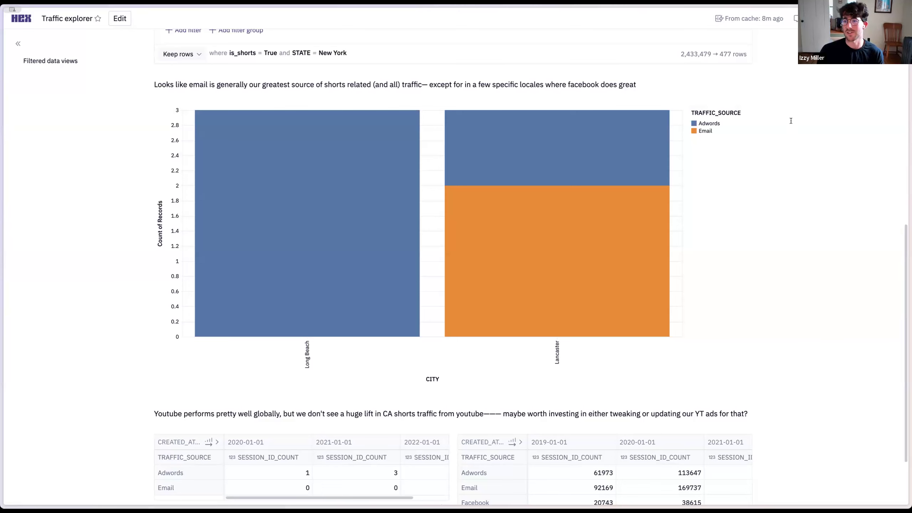
# Turn on sharing of the Traffic explorer project with the Hex Content workspace
pyautogui.click(397, 114)
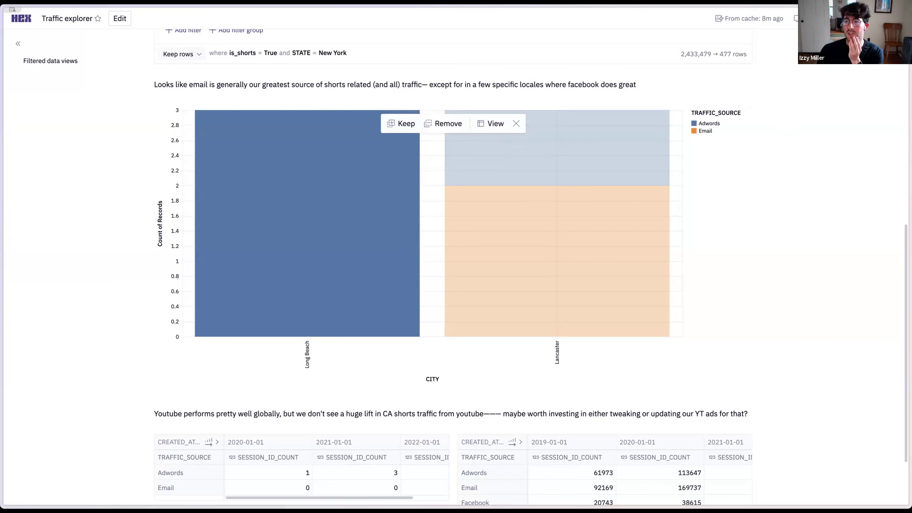
pyautogui.click(874, 18)
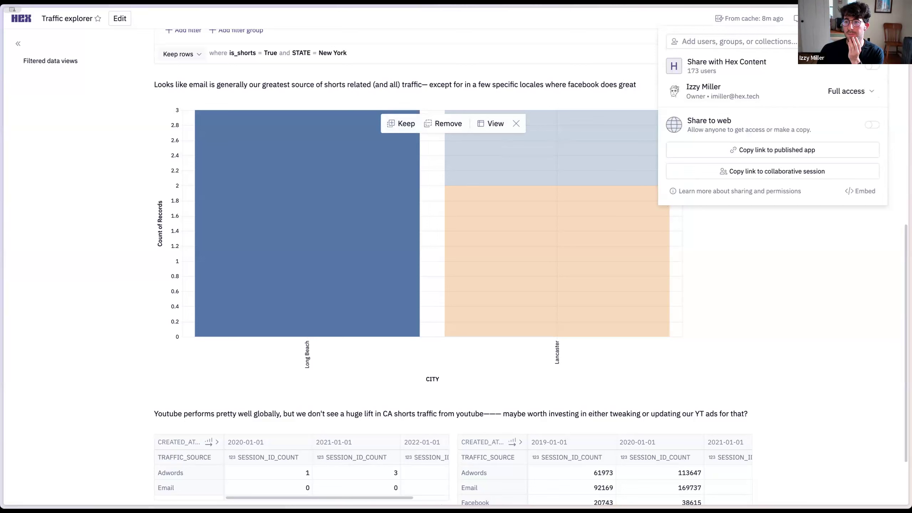
pyautogui.click(872, 66)
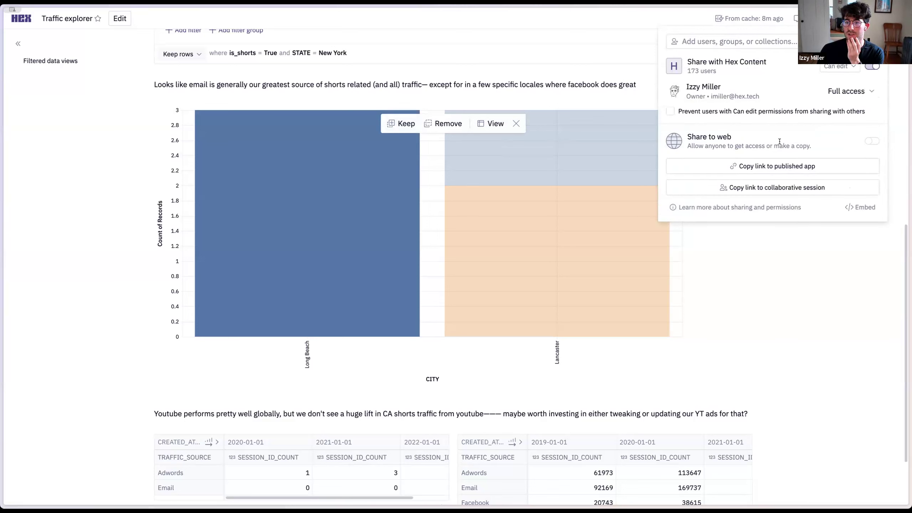